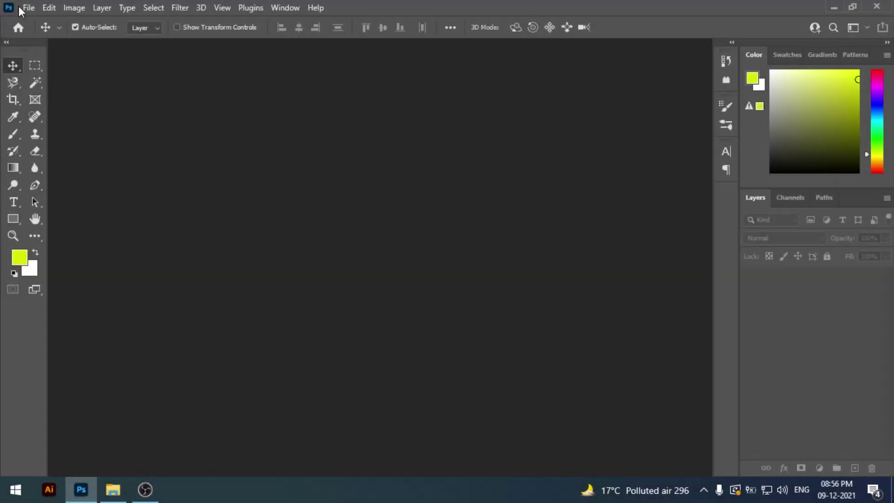
Step: Open the New Document dialog from the File menu
{"action": "left_click", "coordinate": [28, 9]}
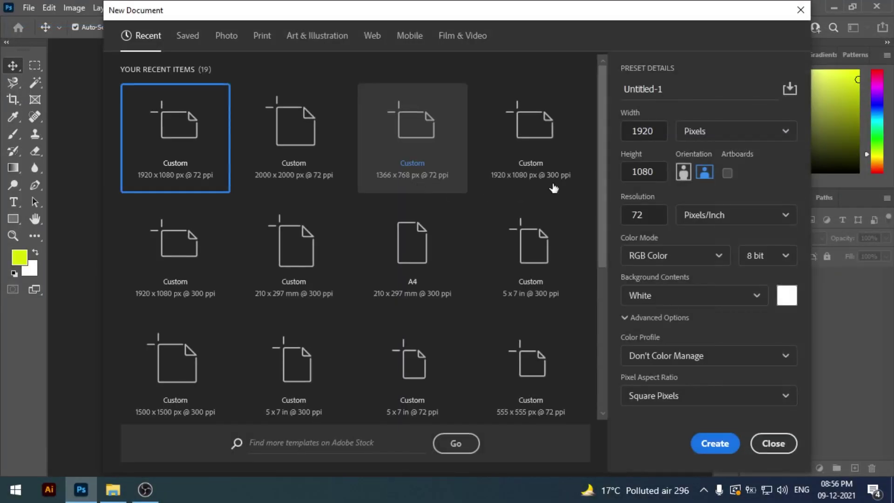
Step: Create a blank document 2000 px wide and 2000 px high at 300 ppi
{"action": "double_click", "coordinate": [644, 131]}
{"action": "type", "text": "2"}
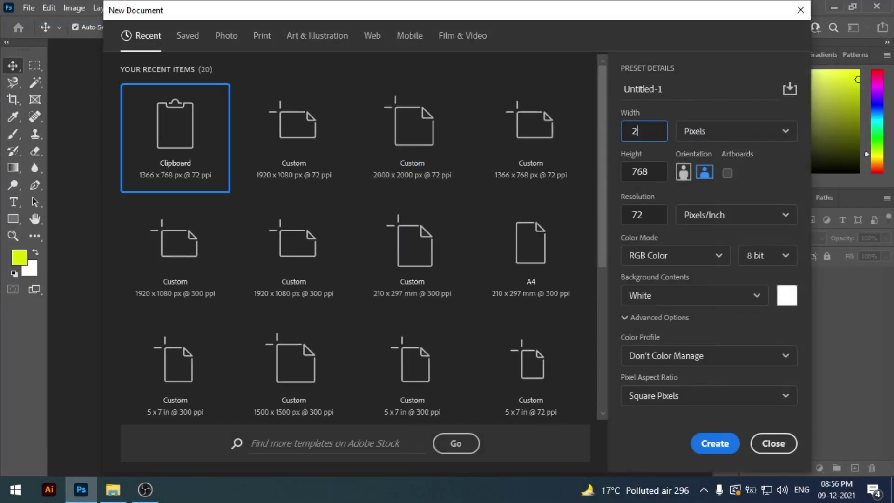
{"action": "key", "text": "Tab"}
{"action": "key", "text": "Tab"}
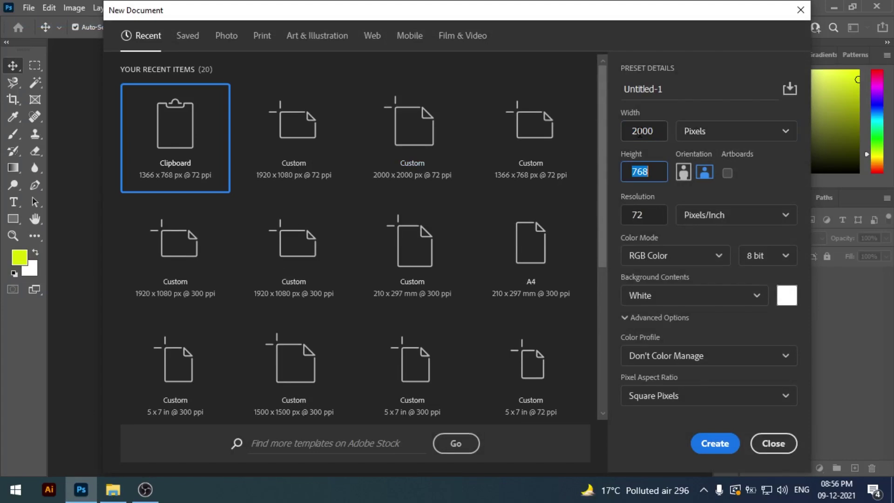
{"action": "type", "text": "2000"}
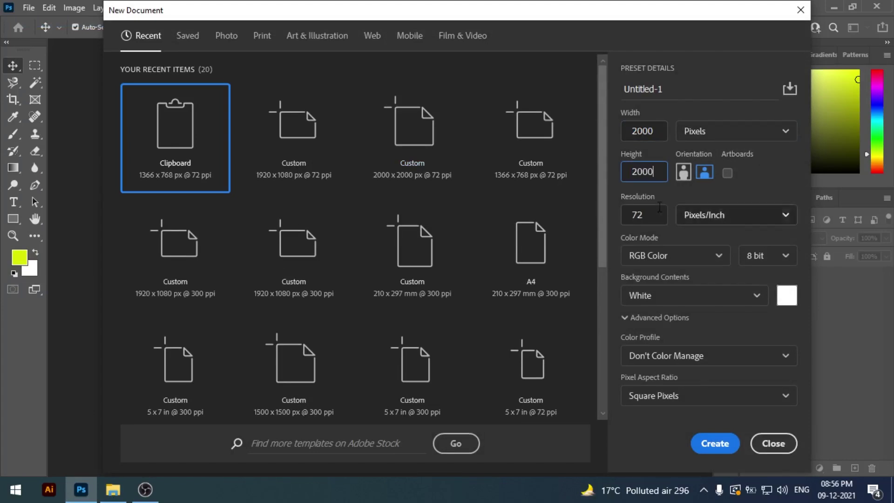
{"action": "left_click", "coordinate": [637, 215]}
{"action": "type", "text": "300"}
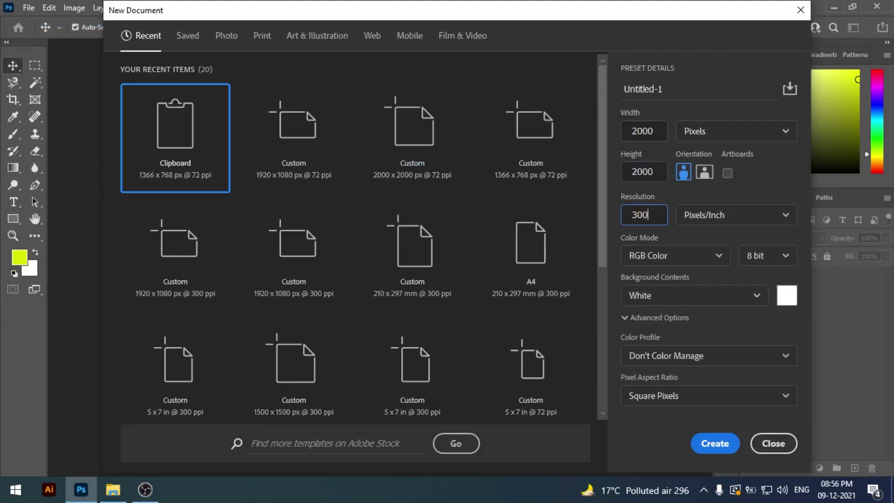
{"action": "left_click", "coordinate": [703, 444]}
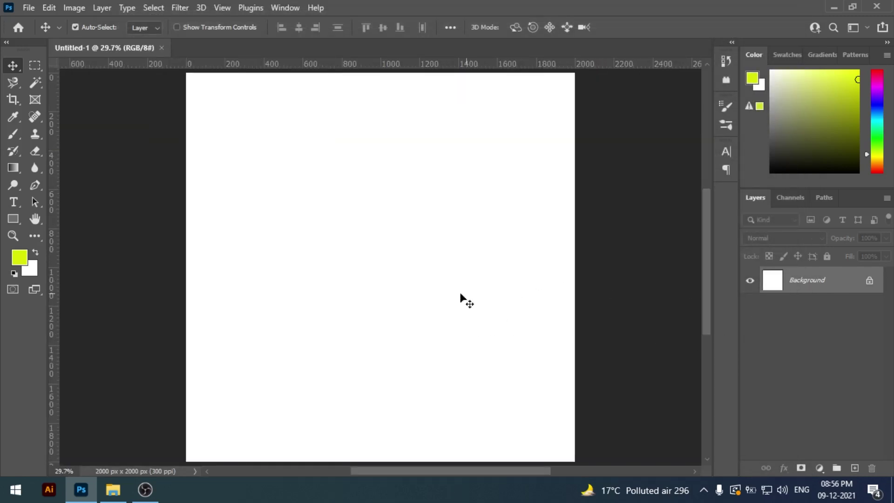
Step: With the Gradient tool, set the gradient's starting stop to dark red 8b0100
{"action": "left_click", "coordinate": [13, 167]}
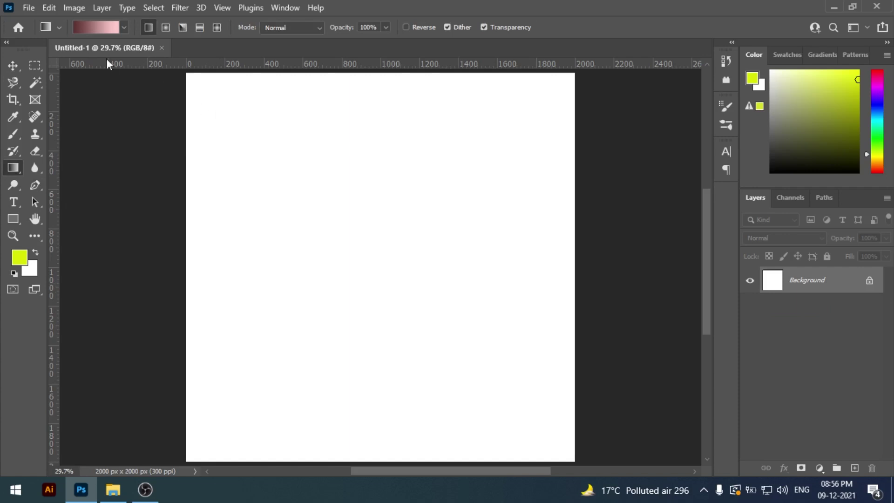
{"action": "left_click", "coordinate": [96, 27]}
{"action": "left_click", "coordinate": [605, 275]}
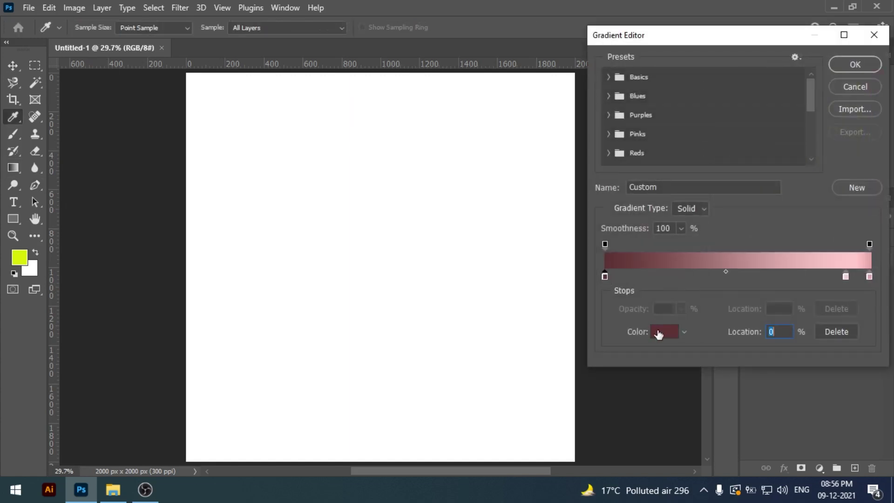
{"action": "left_click", "coordinate": [657, 330]}
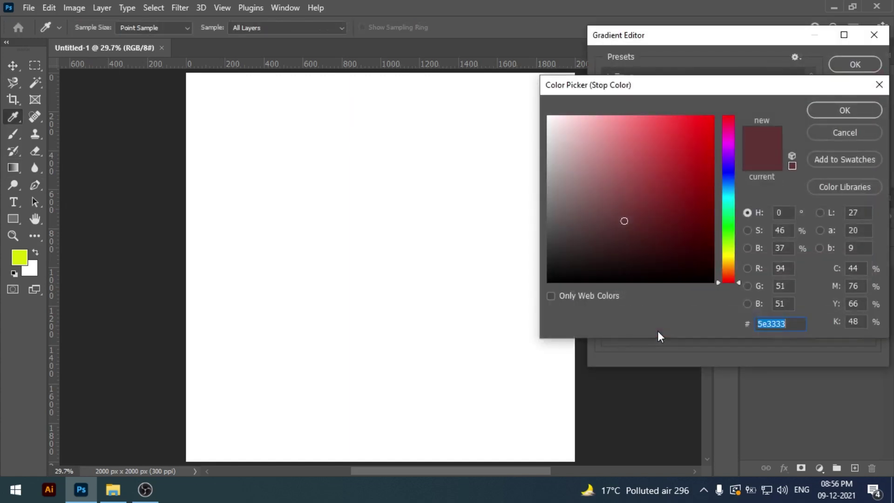
{"action": "type", "text": "8"}
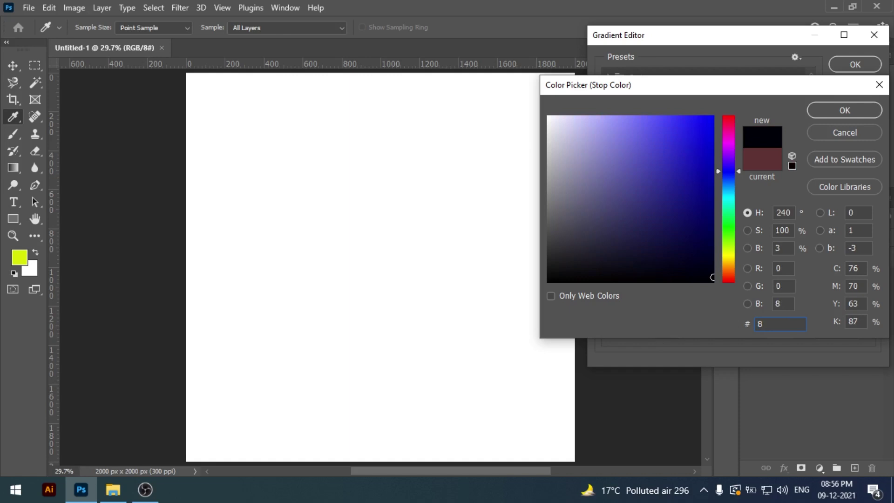
{"action": "type", "text": "b010"}
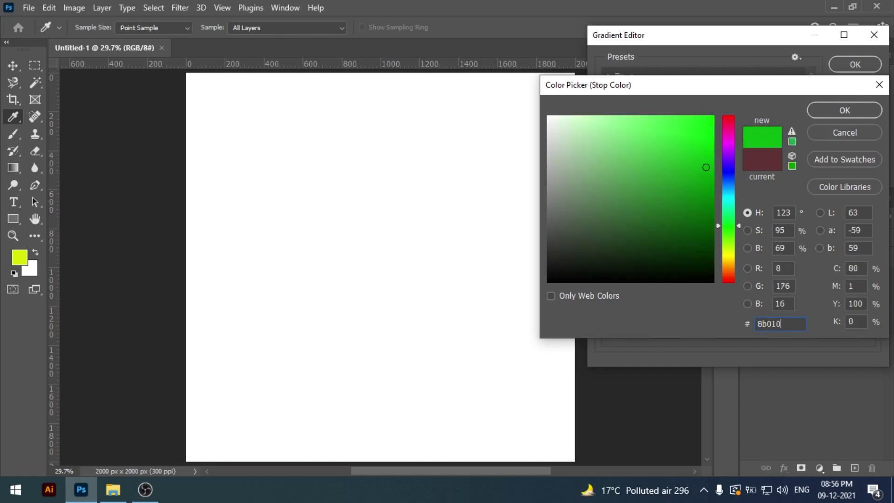
{"action": "type", "text": "0"}
{"action": "key", "text": "Return"}
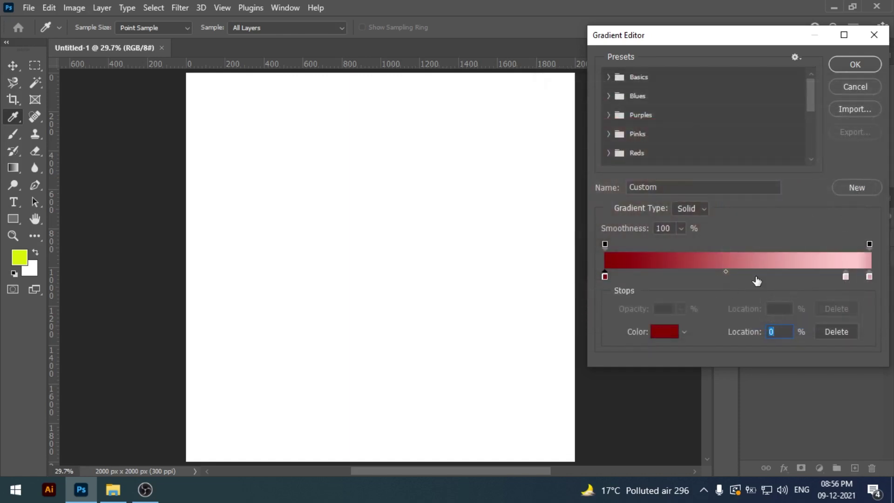
Step: Centre the middle stop as bright red df0003 and make the end stop 8a0100
{"action": "left_click_drag", "start_coordinate": [845, 277], "coordinate": [751, 277]}
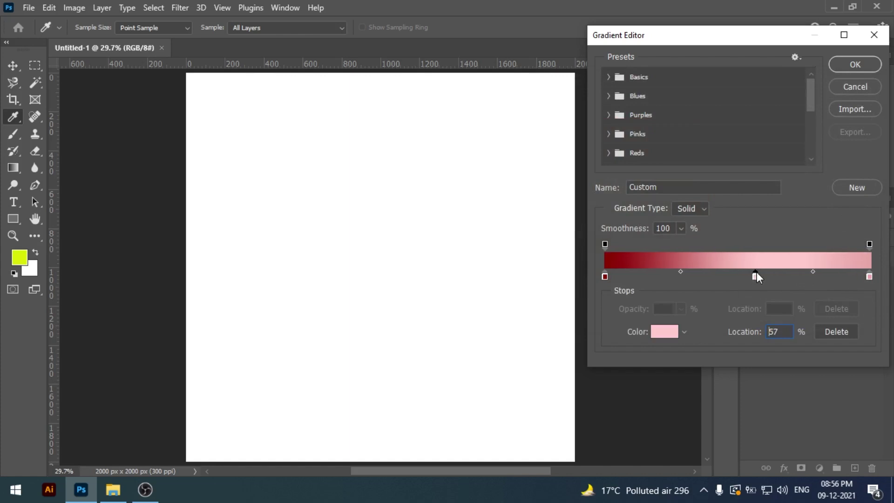
{"action": "left_click", "coordinate": [666, 330]}
{"action": "type", "text": "df"}
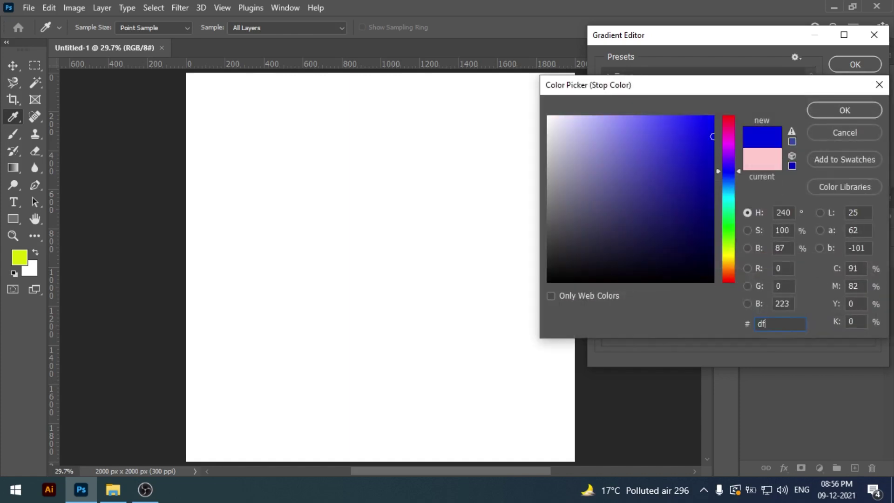
{"action": "type", "text": "0003"}
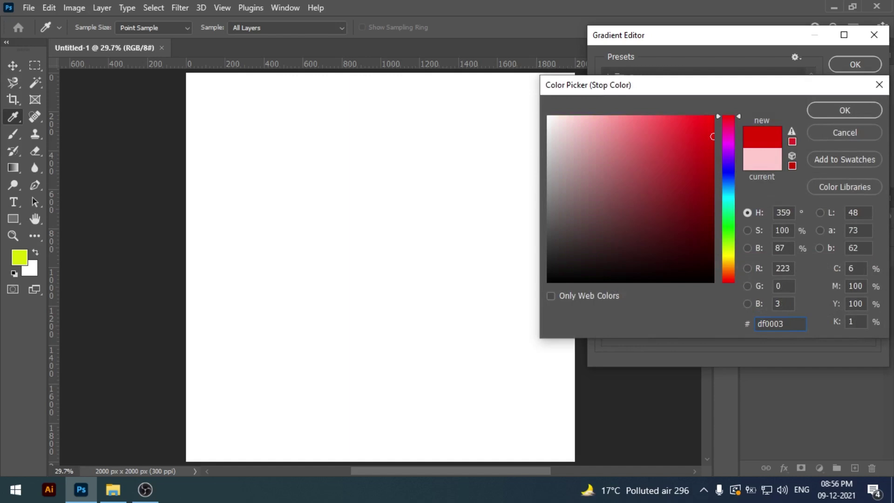
{"action": "key", "text": "Return"}
{"action": "left_click", "coordinate": [870, 277]}
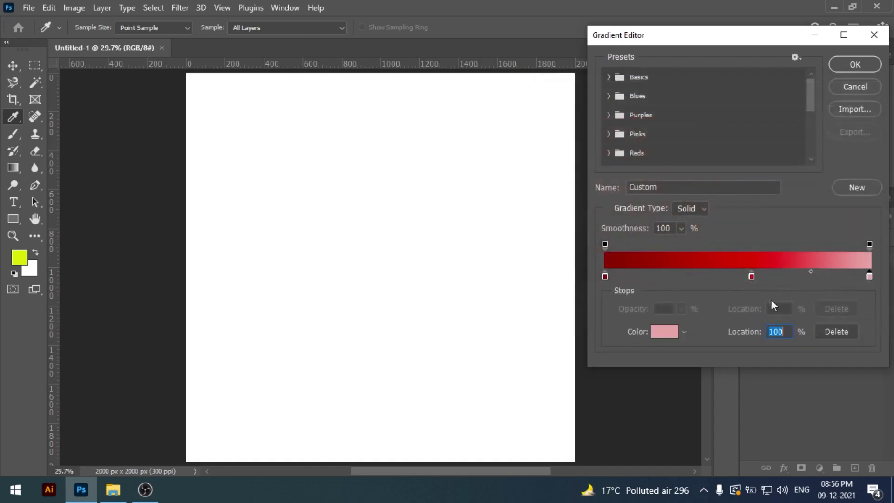
{"action": "left_click", "coordinate": [666, 333]}
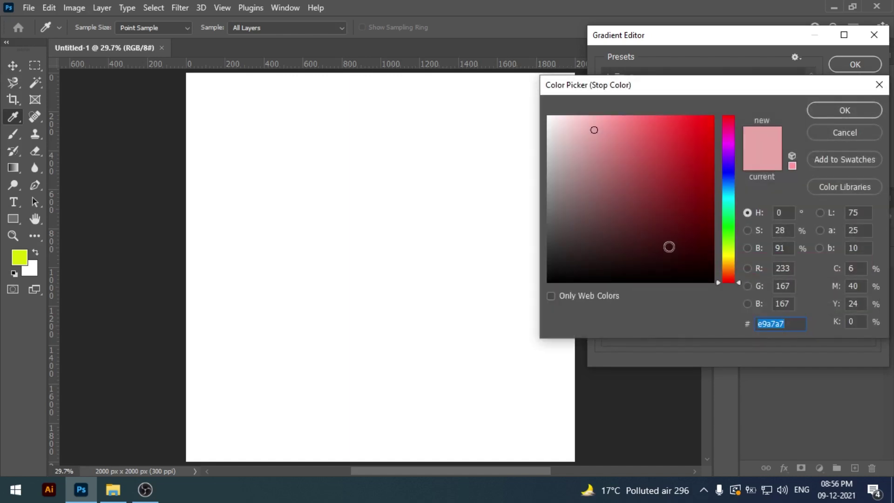
{"action": "type", "text": "8a0"}
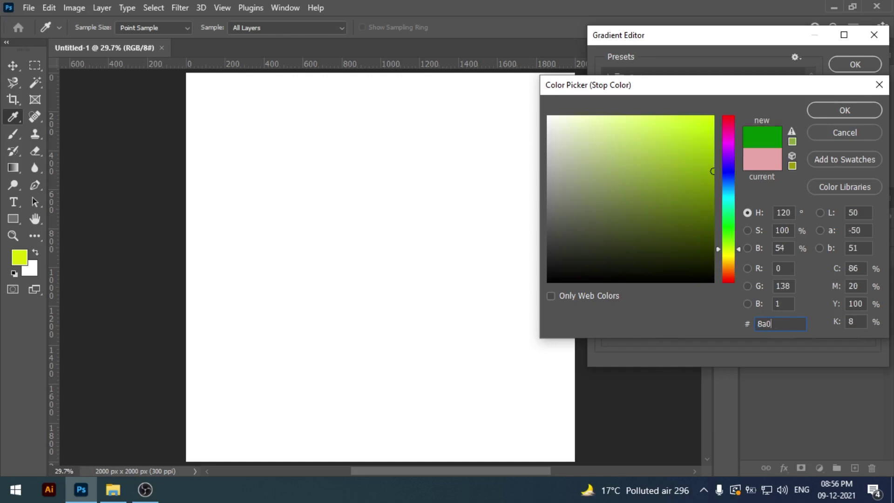
{"action": "type", "text": "100"}
{"action": "key", "text": "Return"}
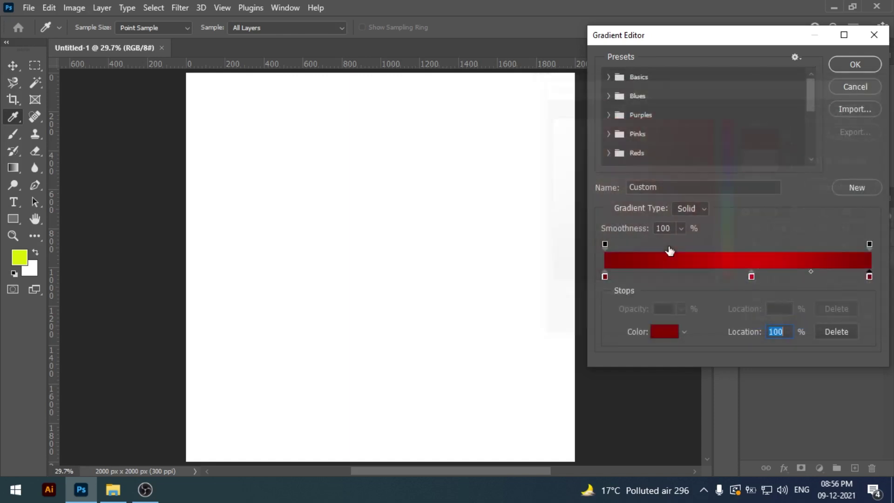
Step: Fill the canvas with the red gradient diagonally and convert Background into Layer 0
{"action": "left_click", "coordinate": [835, 70]}
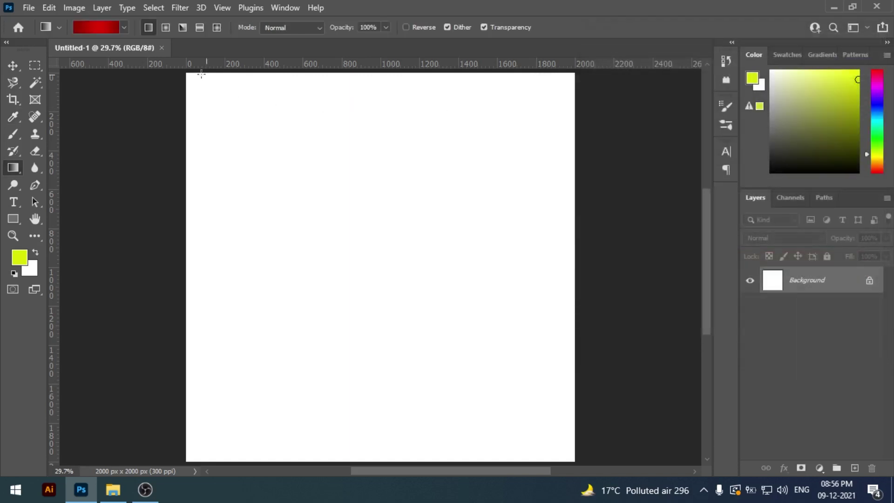
{"action": "left_click_drag", "start_coordinate": [183, 73], "coordinate": [573, 459]}
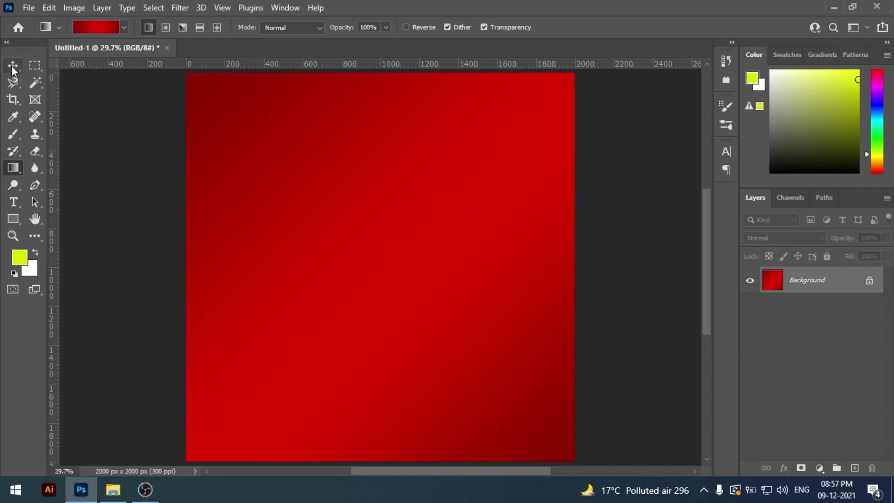
{"action": "left_click", "coordinate": [13, 66]}
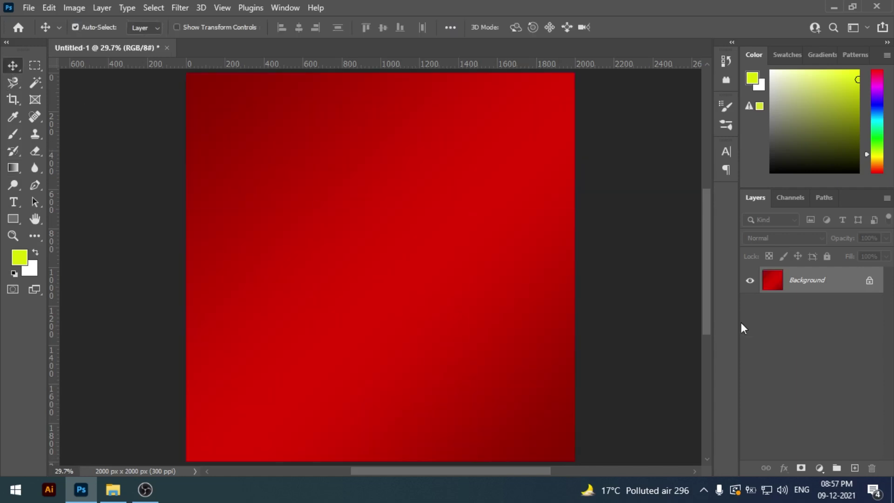
{"action": "double_click", "coordinate": [783, 279]}
{"action": "key", "text": "Return"}
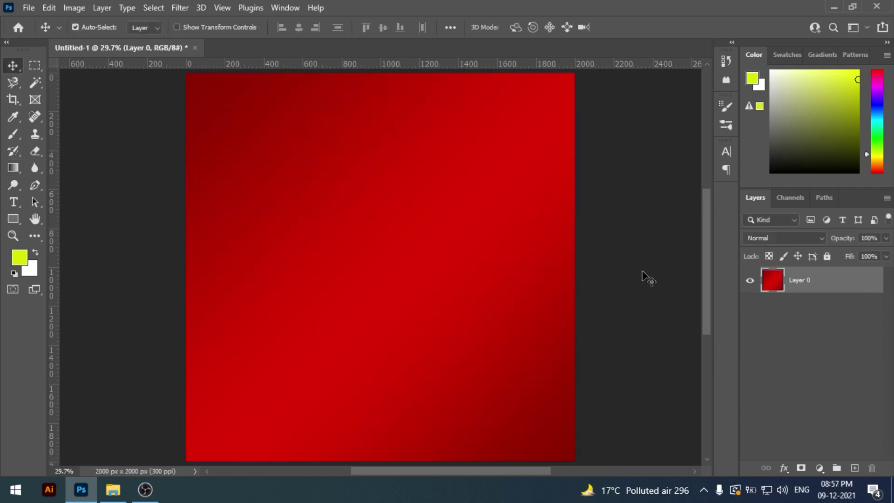
Step: Place a vertical guide near the canvas centre and duplicate Layer 0
{"action": "key", "text": "ctrl+t"}
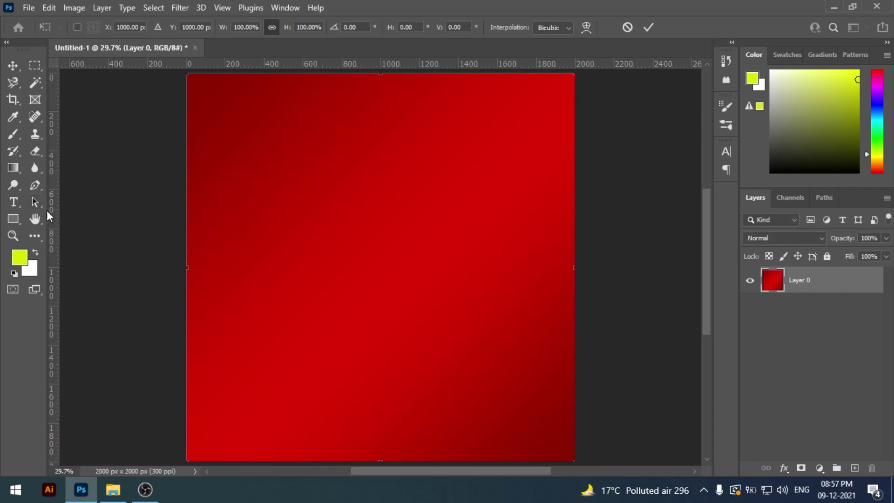
{"action": "mouse_move", "coordinate": [52, 215]}
{"action": "left_mouse_down"}
{"action": "mouse_move", "coordinate": [373, 206]}
{"action": "mouse_move", "coordinate": [55, 95]}
{"action": "left_mouse_up"}
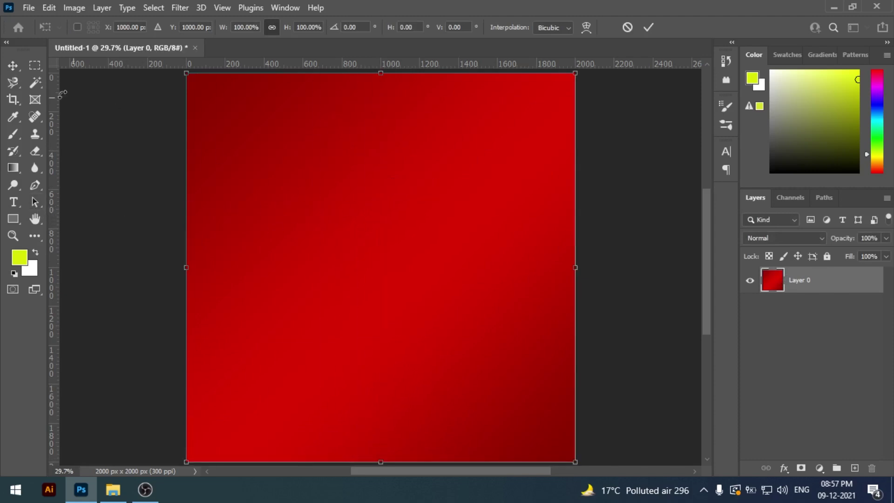
{"action": "left_click", "coordinate": [12, 66]}
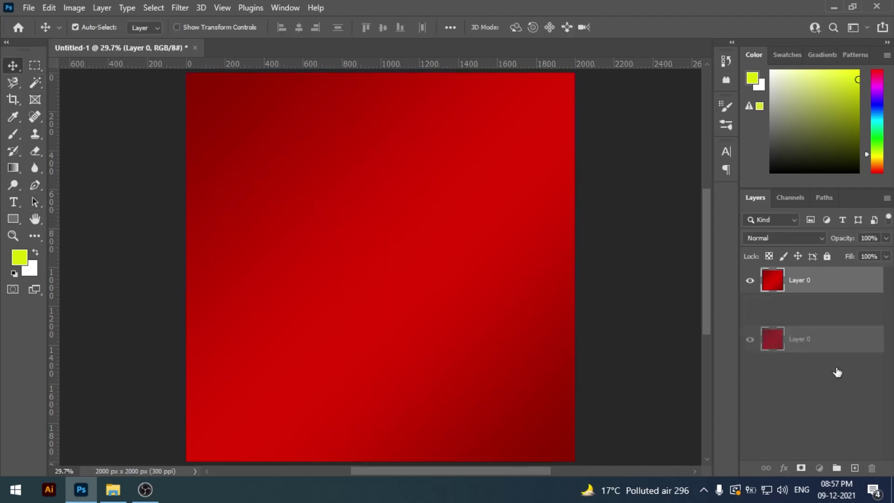
{"action": "left_click_drag", "start_coordinate": [813, 294], "coordinate": [855, 468]}
Step: Set Layer 0 copy's blend mode to Linear Burn and select its opacity
{"action": "left_click", "coordinate": [792, 238]}
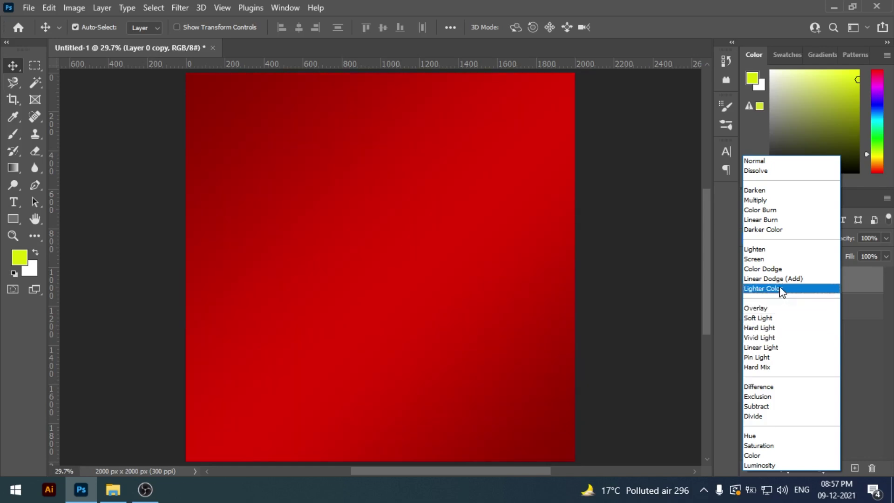
{"action": "left_click", "coordinate": [772, 220]}
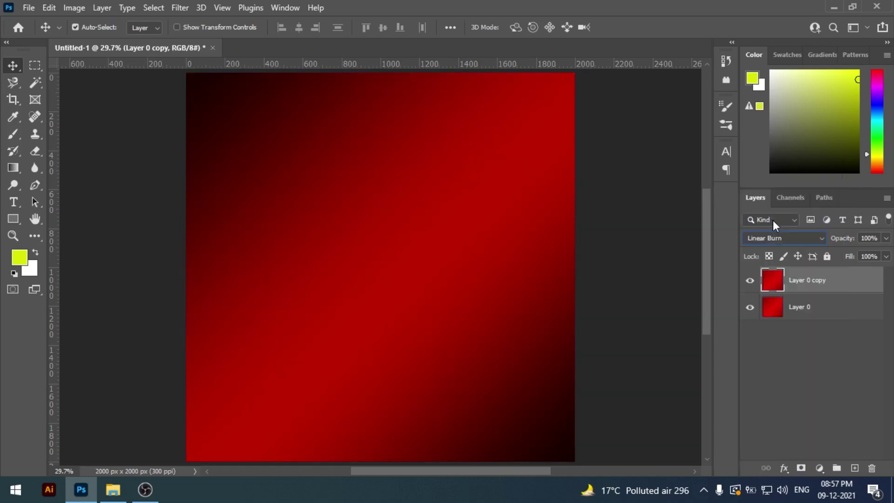
{"action": "left_click", "coordinate": [859, 237]}
Step: Lock both Layer 0 and Layer 0 copy, then show the centre guide
{"action": "left_click", "coordinate": [681, 302]}
{"action": "left_click", "coordinate": [813, 284]}
{"action": "left_click", "coordinate": [826, 256]}
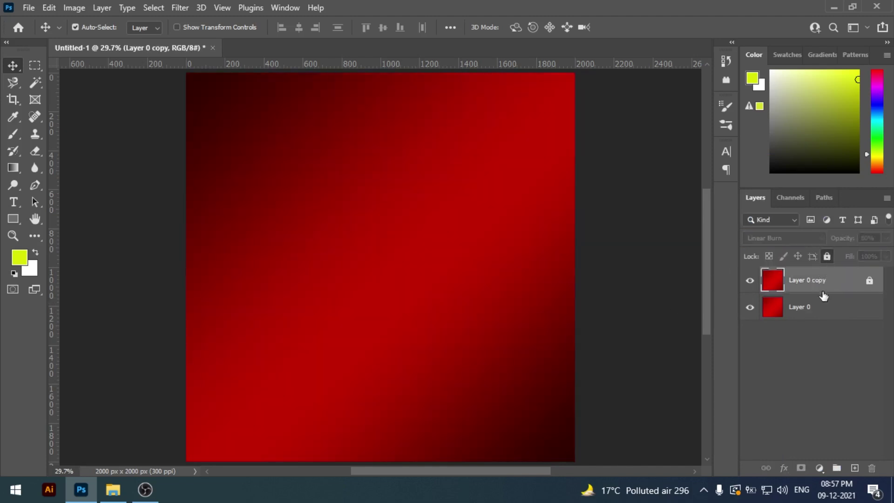
{"action": "left_click", "coordinate": [822, 307]}
{"action": "left_click", "coordinate": [827, 256]}
{"action": "left_click", "coordinate": [695, 280]}
{"action": "key", "text": "ctrl+semicolon"}
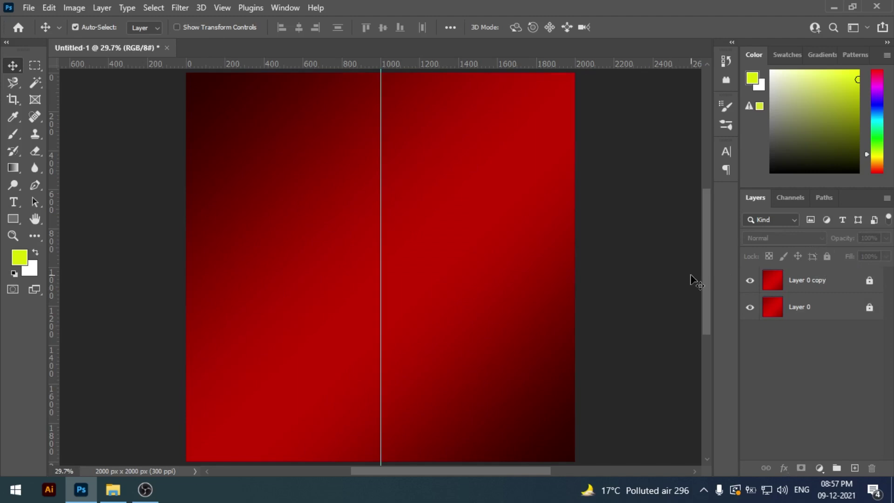
Step: Drag Bells.png and Snow.png from the Christmas images folder into the document
{"action": "left_click", "coordinate": [113, 490]}
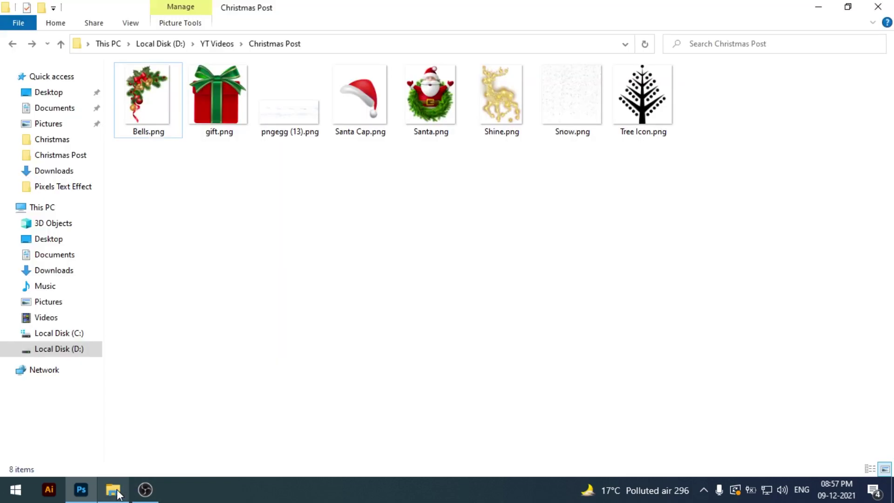
{"action": "left_click", "coordinate": [159, 113]}
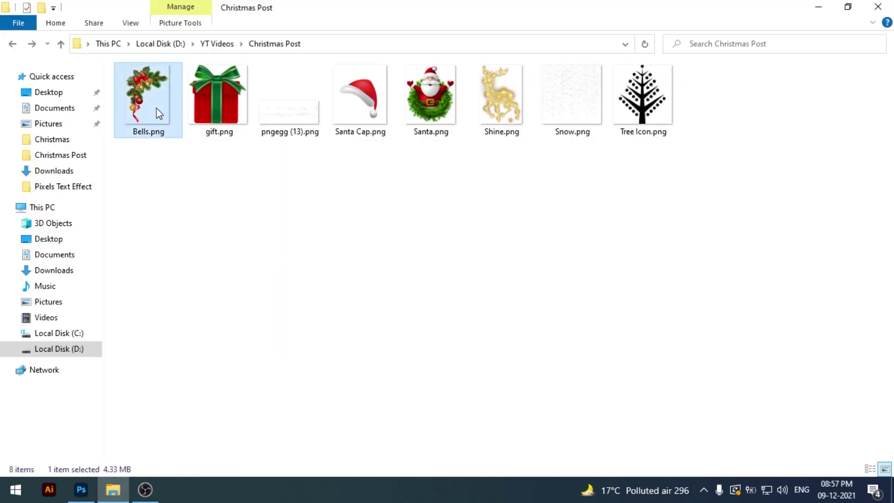
{"action": "left_click", "coordinate": [573, 107], "text": "ctrl"}
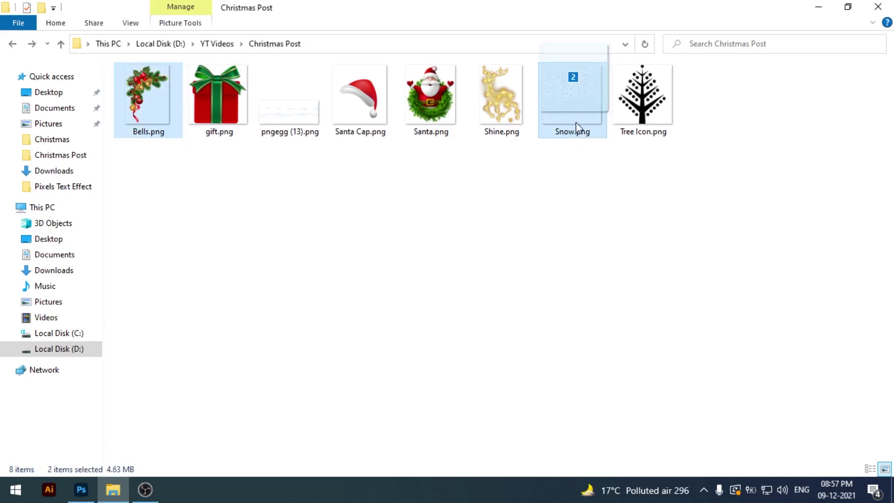
{"action": "mouse_move", "coordinate": [574, 94]}
{"action": "left_mouse_down"}
{"action": "mouse_move", "coordinate": [81, 499]}
{"action": "mouse_move", "coordinate": [329, 288]}
{"action": "left_mouse_up"}
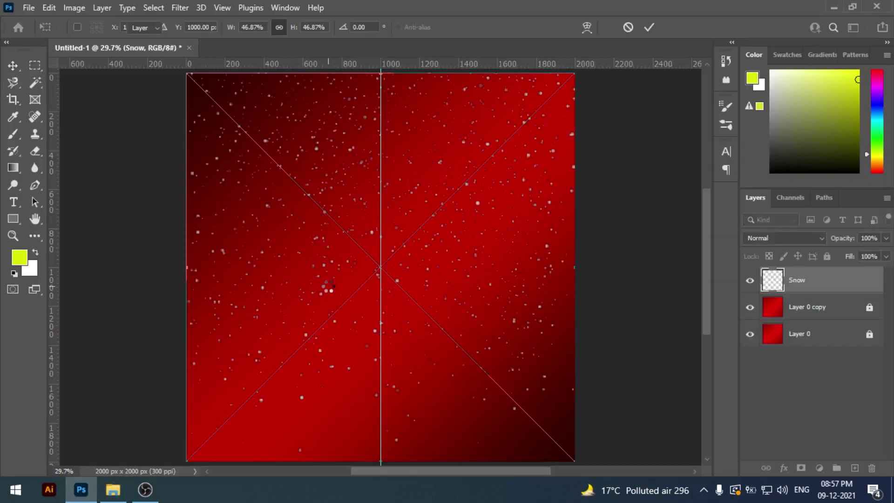
Step: Place Snow and Bells, rasterize both layers, and hide Bells
{"action": "key", "text": "Return"}
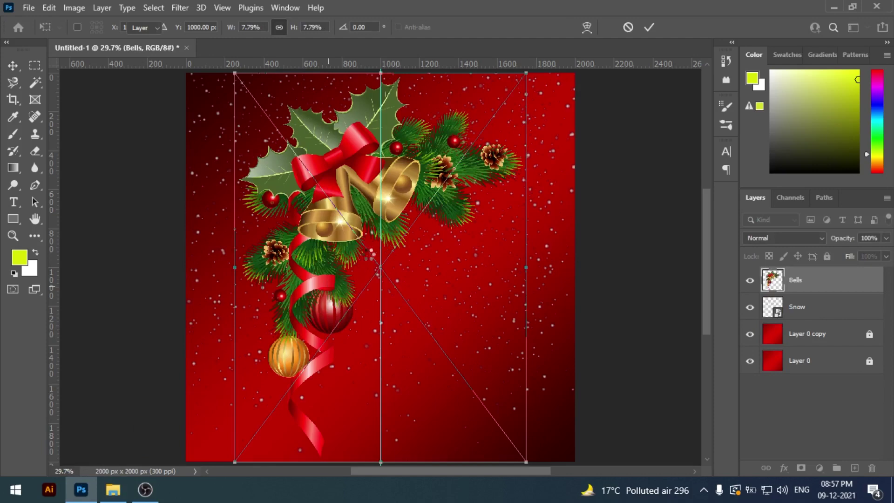
{"action": "key", "text": "Return"}
{"action": "left_click", "coordinate": [804, 312], "text": "shift"}
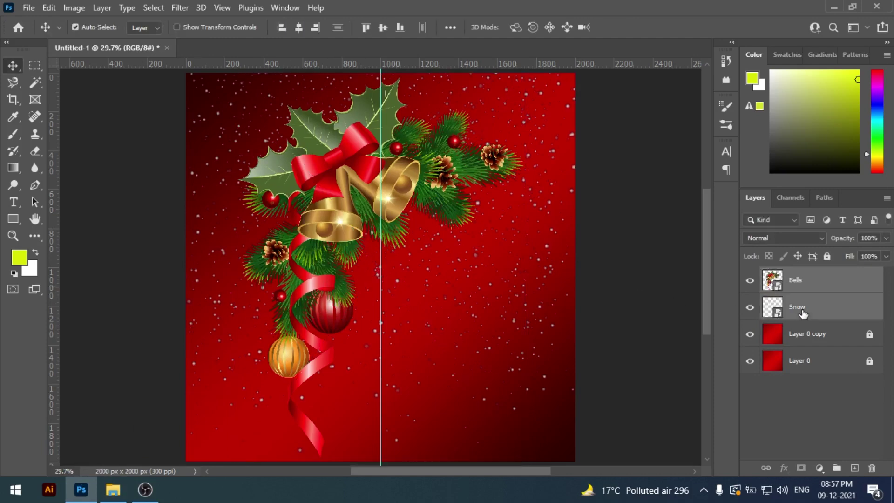
{"action": "right_click", "coordinate": [803, 309]}
{"action": "left_click", "coordinate": [658, 255]}
{"action": "left_click", "coordinate": [750, 280]}
{"action": "left_click", "coordinate": [788, 309]}
Step: Enlarge the snow slightly and move it toward the top of the canvas
{"action": "left_click", "coordinate": [625, 279]}
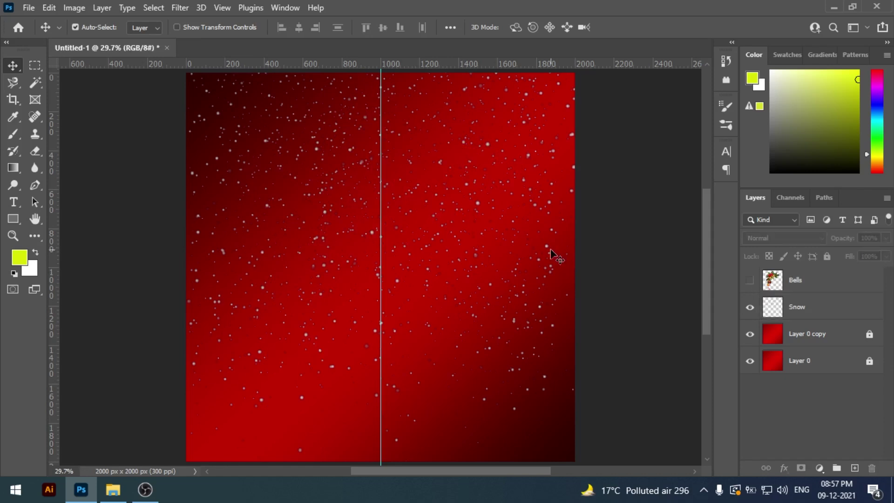
{"action": "left_click_drag", "start_coordinate": [550, 242], "coordinate": [547, 170]}
{"action": "left_click_drag", "start_coordinate": [549, 259], "coordinate": [546, 189]}
{"action": "key", "text": "ctrl+t"}
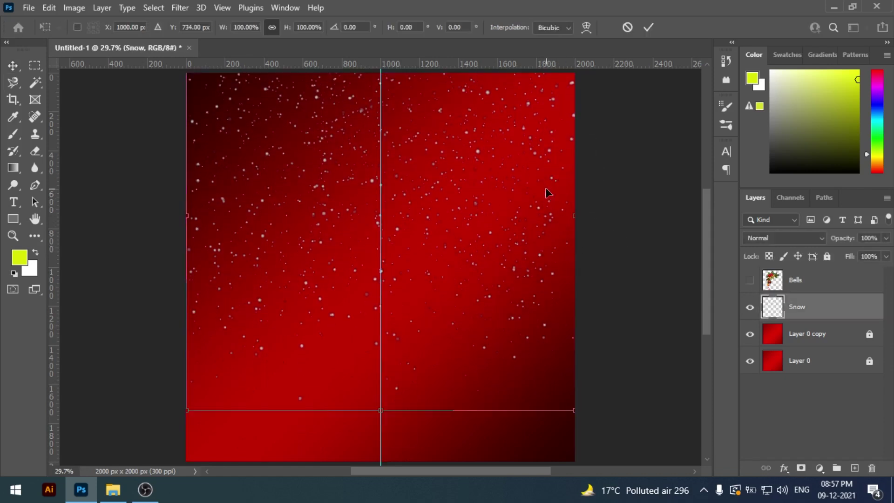
{"action": "left_click_drag", "start_coordinate": [493, 268], "coordinate": [489, 225]}
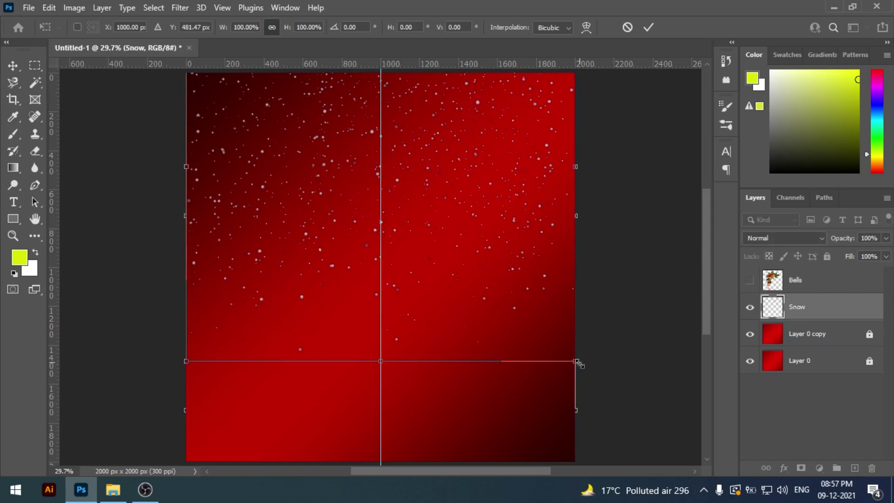
{"action": "left_click_drag", "start_coordinate": [576, 362], "coordinate": [586, 375]}
{"action": "left_click_drag", "start_coordinate": [528, 331], "coordinate": [528, 322]}
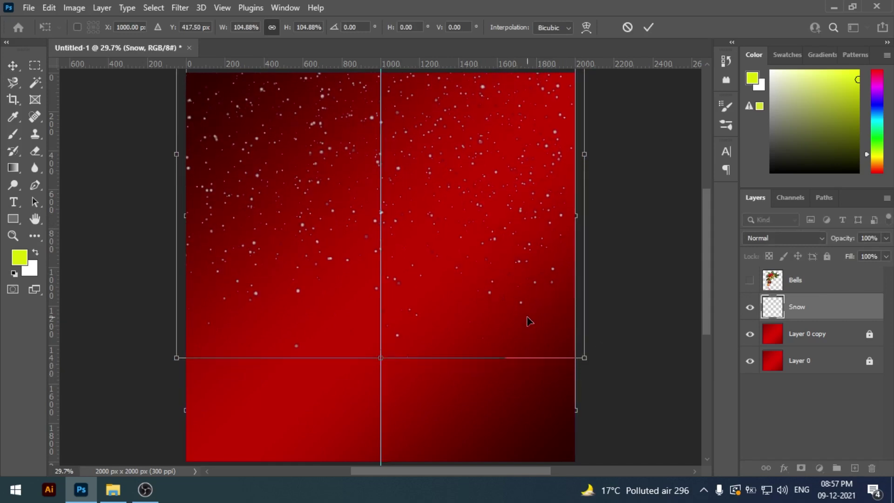
{"action": "key", "text": "Return"}
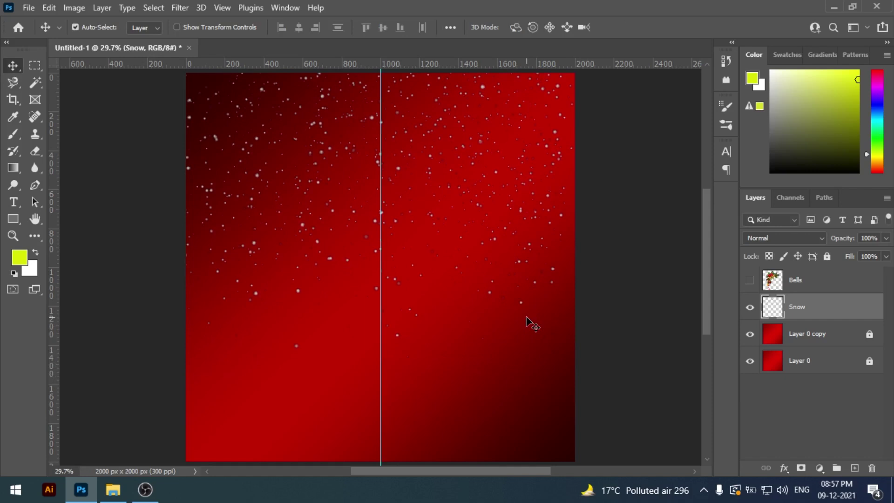
{"action": "left_click", "coordinate": [559, 282]}
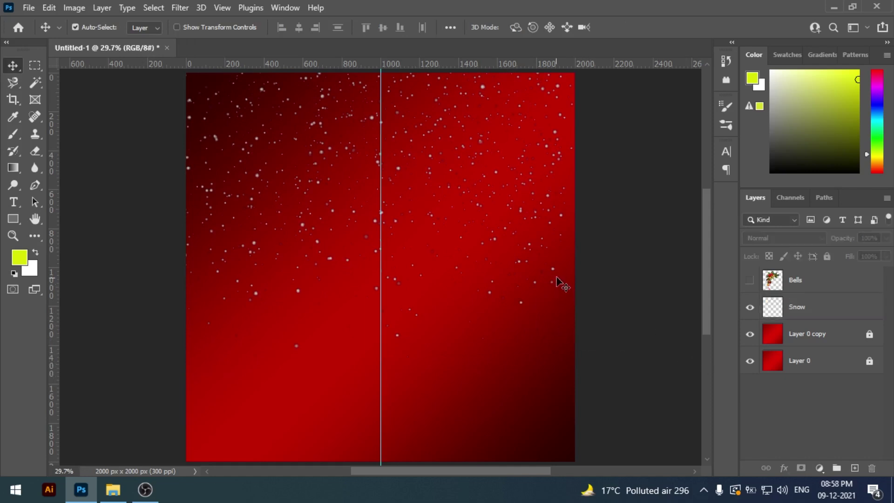
{"action": "left_click_drag", "start_coordinate": [554, 273], "coordinate": [554, 262]}
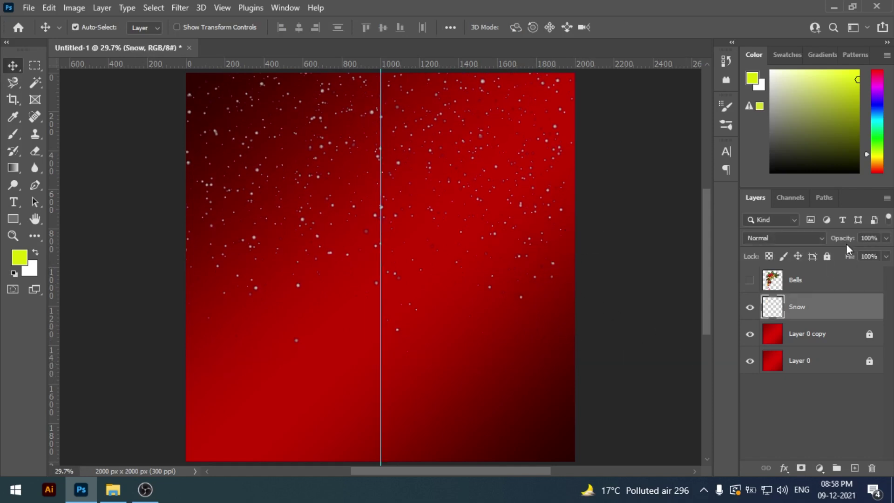
Step: Lower the Snow layer's opacity to 70% in the Layers panel
{"action": "left_click_drag", "start_coordinate": [844, 238], "coordinate": [890, 235]}
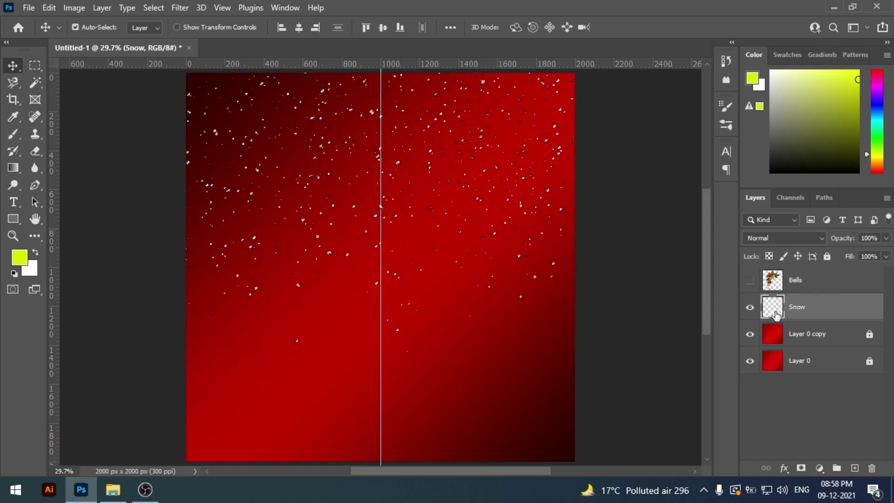
{"action": "left_click", "coordinate": [31, 274]}
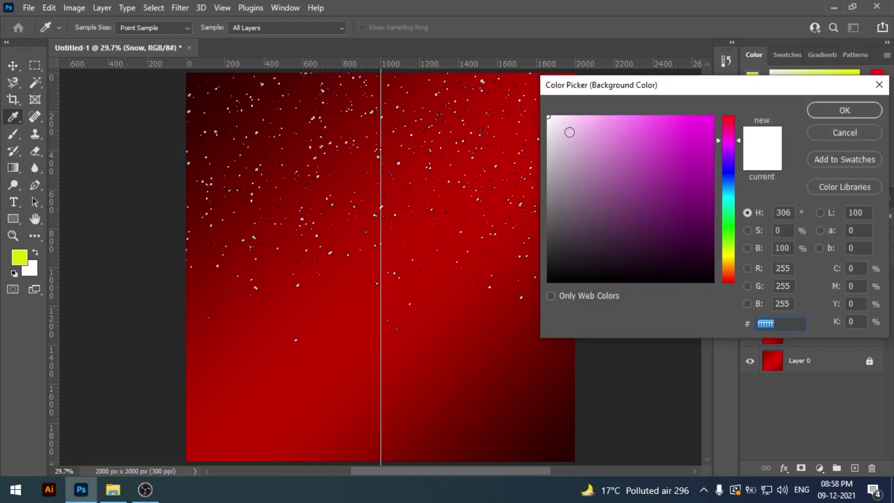
{"action": "key", "text": "Return"}
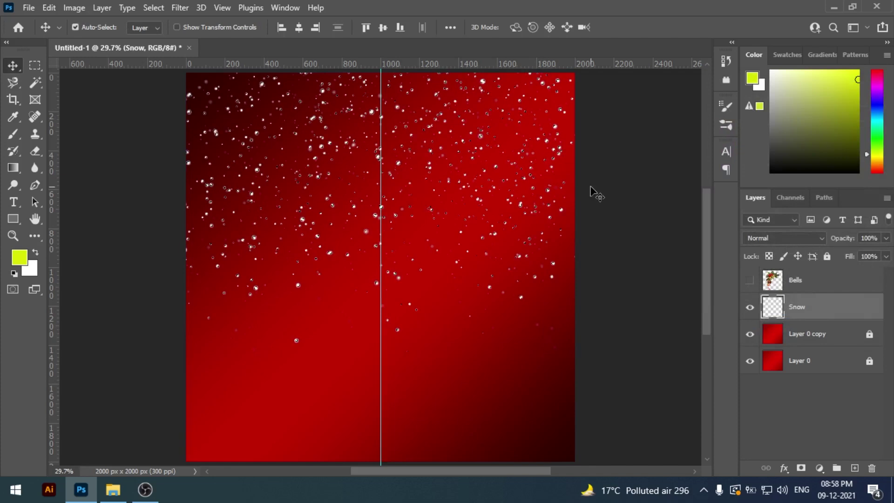
{"action": "left_click_drag", "start_coordinate": [843, 238], "coordinate": [832, 238]}
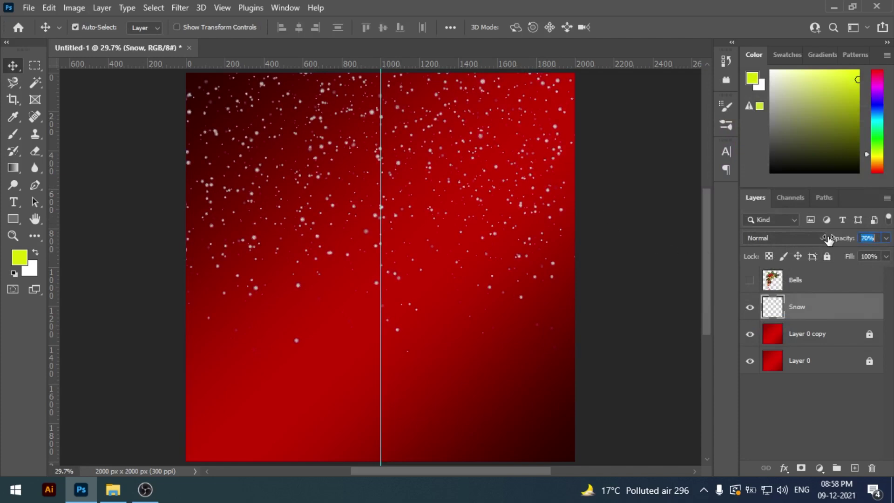
{"action": "left_click", "coordinate": [769, 294]}
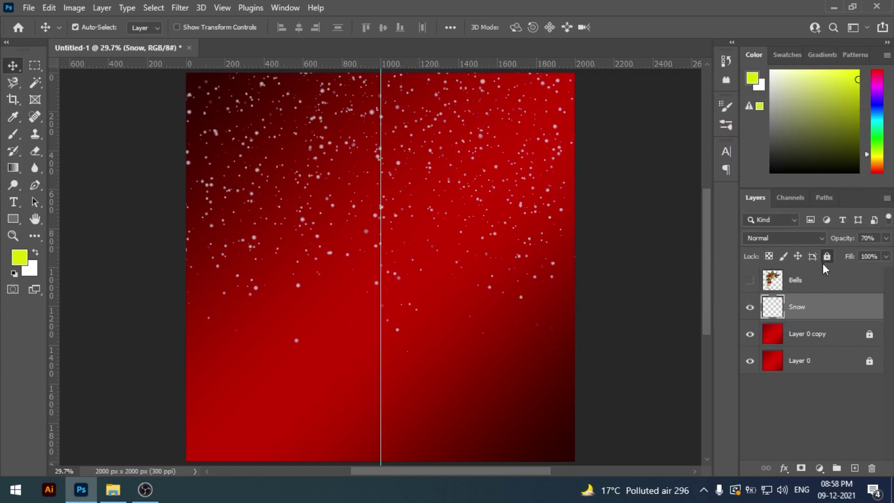
Step: Show the Bells layer and shrink the bells into the top-left corner
{"action": "left_click", "coordinate": [750, 280]}
{"action": "left_click", "coordinate": [821, 284]}
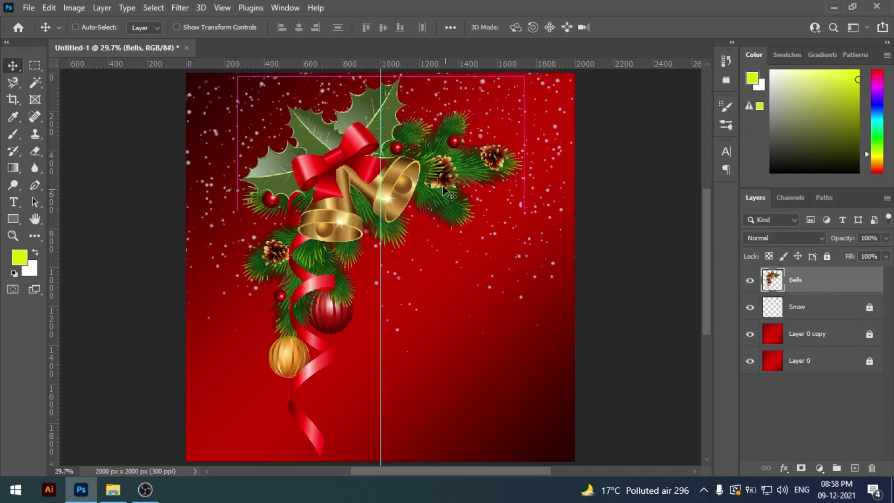
{"action": "key", "text": "ctrl+t"}
{"action": "left_click_drag", "start_coordinate": [525, 77], "coordinate": [454, 167]}
{"action": "left_click_drag", "start_coordinate": [374, 187], "coordinate": [270, 112]}
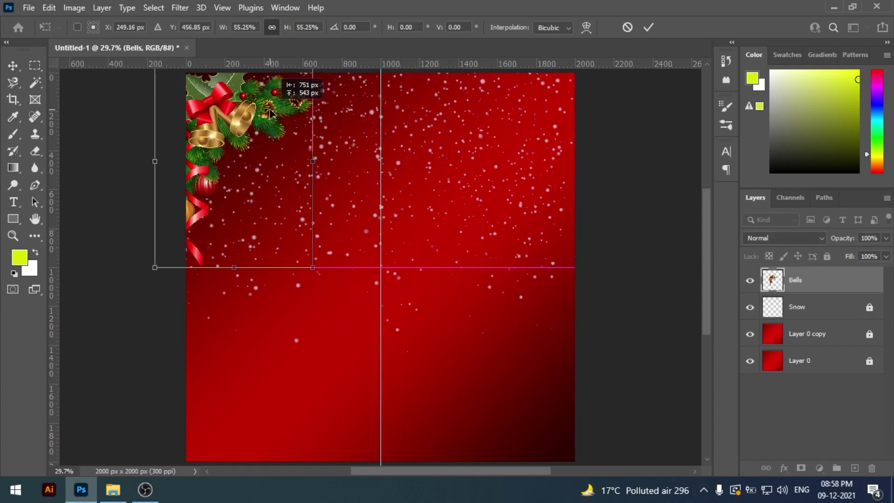
{"action": "left_click_drag", "start_coordinate": [270, 112], "coordinate": [272, 110]}
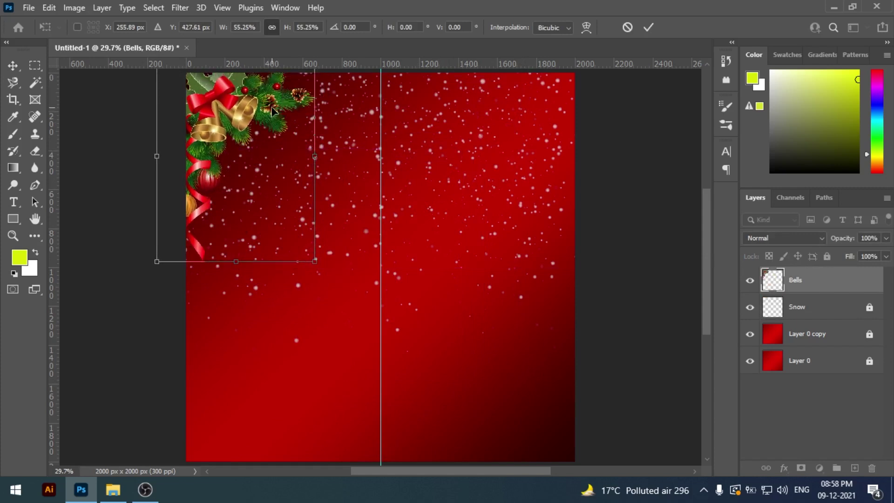
{"action": "key", "text": "alt+space"}
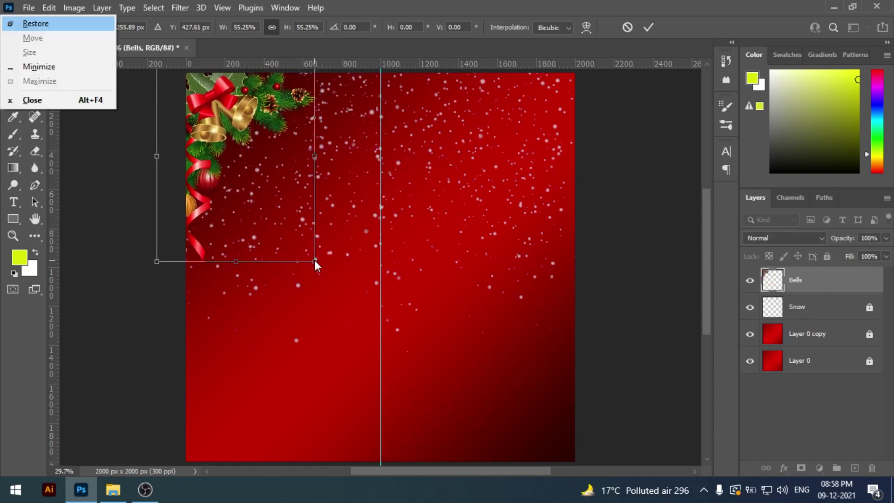
{"action": "left_click", "coordinate": [648, 27]}
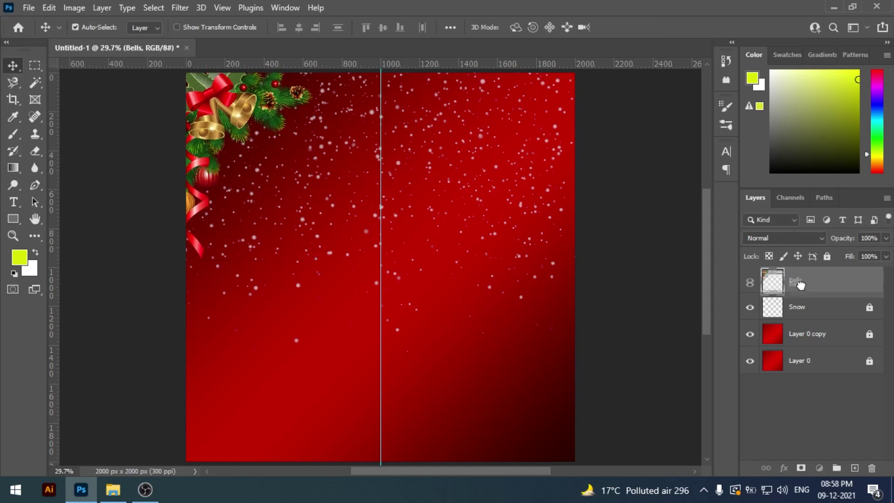
Step: Duplicate the bells, flip the copy horizontally, and place it in the top-right corner
{"action": "left_click_drag", "start_coordinate": [797, 280], "coordinate": [854, 468]}
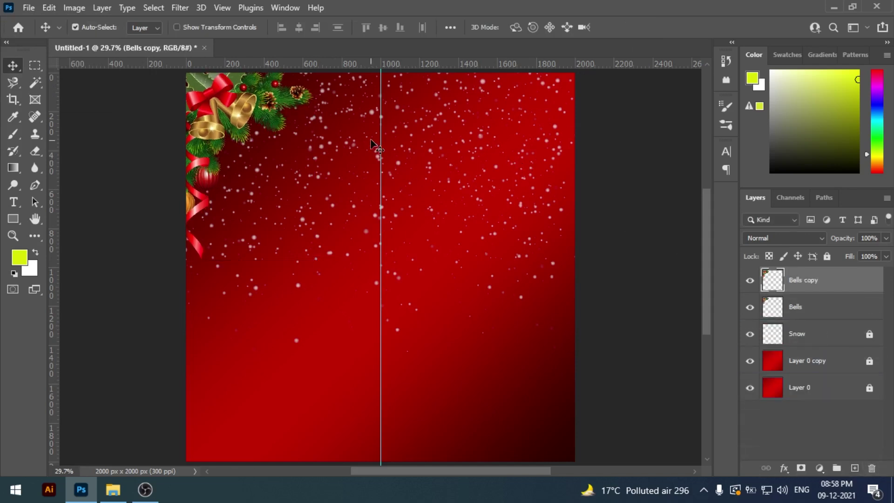
{"action": "left_click_drag", "start_coordinate": [371, 141], "coordinate": [385, 142]}
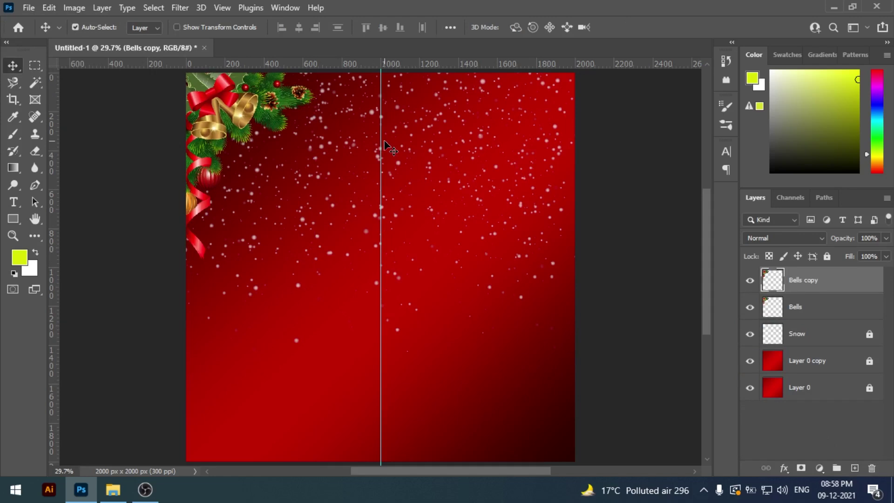
{"action": "left_click_drag", "start_coordinate": [259, 116], "coordinate": [406, 130]}
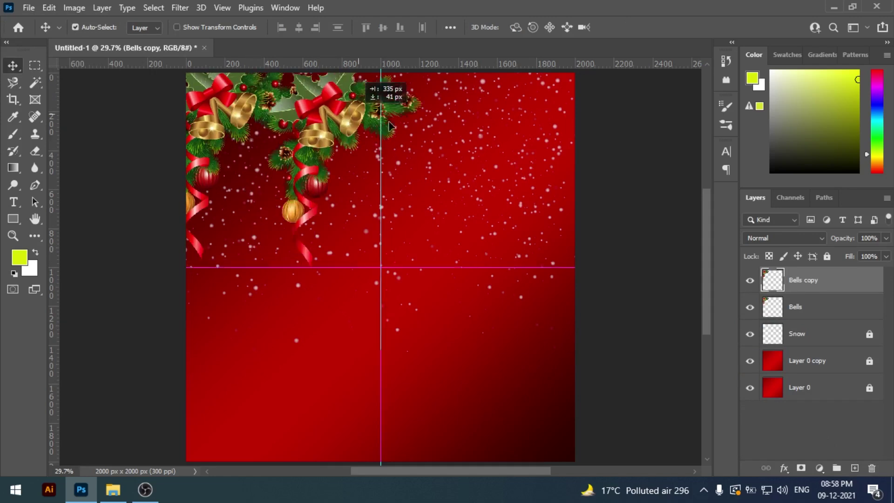
{"action": "key", "text": "ctrl+t"}
{"action": "right_click", "coordinate": [406, 130]}
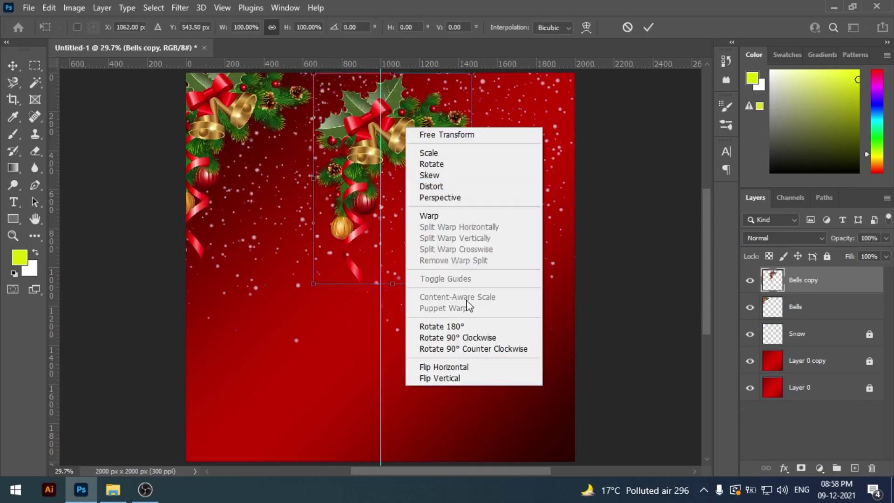
{"action": "left_click", "coordinate": [451, 365]}
{"action": "mouse_move", "coordinate": [466, 139]}
{"action": "left_mouse_down"}
{"action": "mouse_move", "coordinate": [533, 114]}
{"action": "mouse_move", "coordinate": [540, 102]}
{"action": "left_mouse_up"}
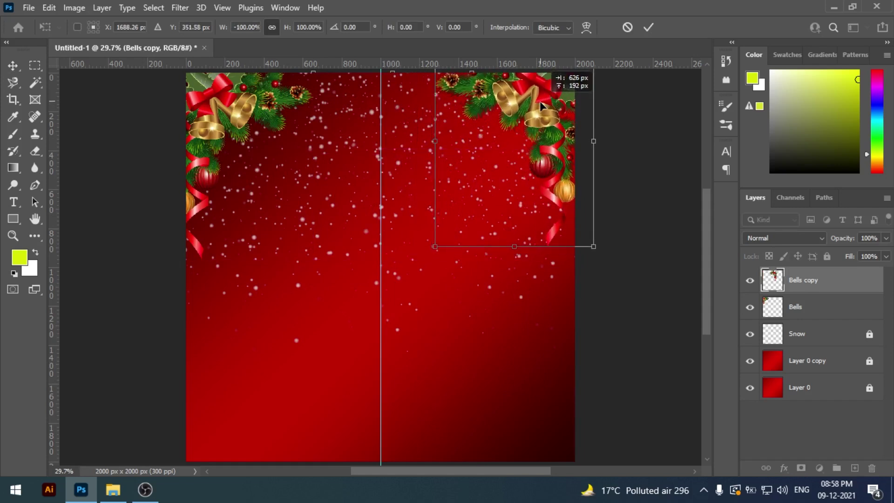
{"action": "key", "text": "Return"}
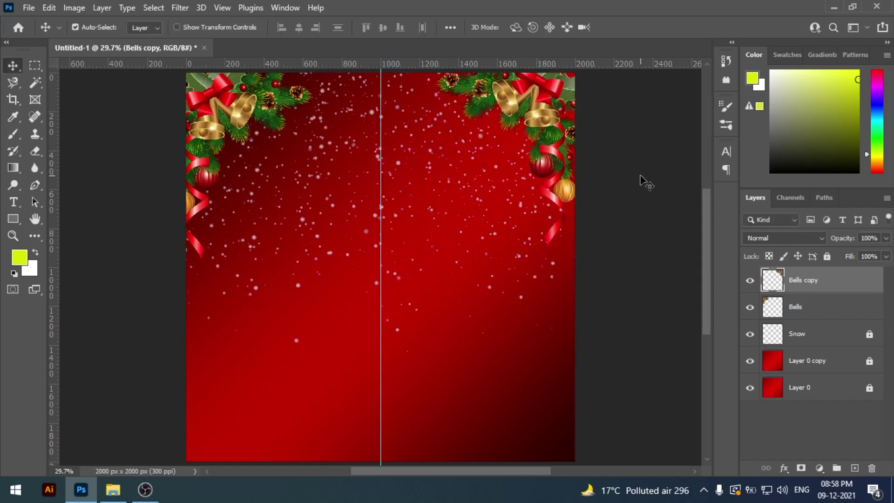
Step: Reselect the Bells copy layer and return to the Christmas images folder
{"action": "key", "text": "alt+bracketleft"}
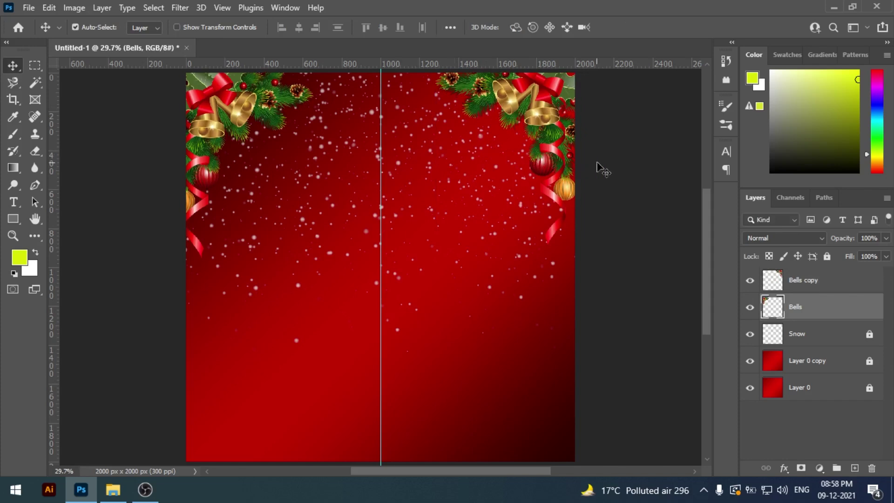
{"action": "left_click", "coordinate": [605, 171]}
{"action": "left_click", "coordinate": [568, 182]}
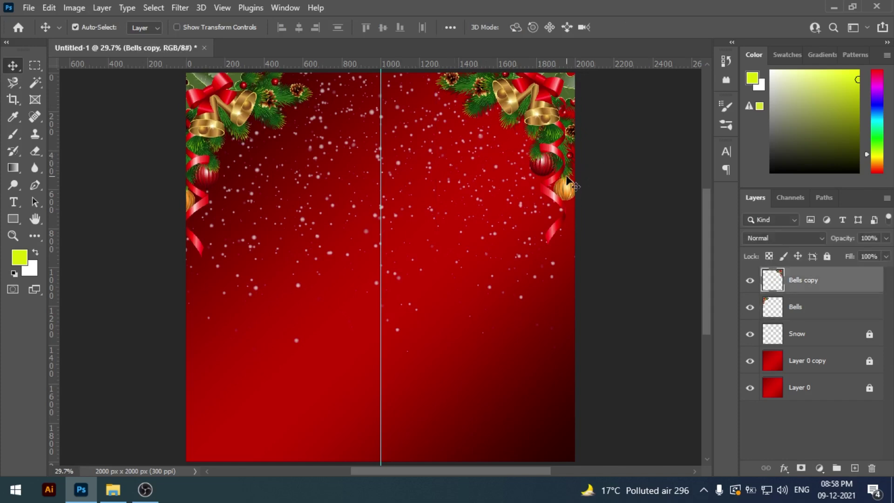
{"action": "left_click", "coordinate": [619, 197]}
Step: Drag gift, pngegg (13), Santa Cap, Santa, Shine and Tree Icon images into the poster
{"action": "left_click", "coordinate": [113, 490]}
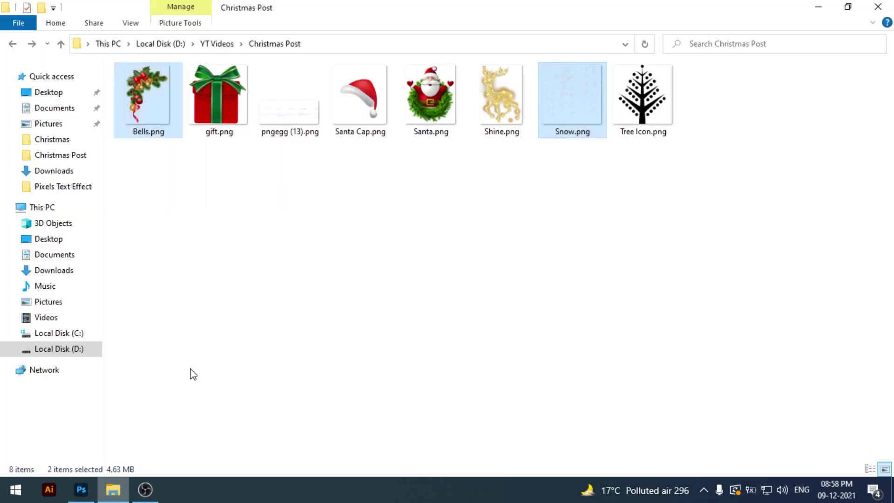
{"action": "left_click", "coordinate": [326, 143]}
{"action": "left_click", "coordinate": [225, 120]}
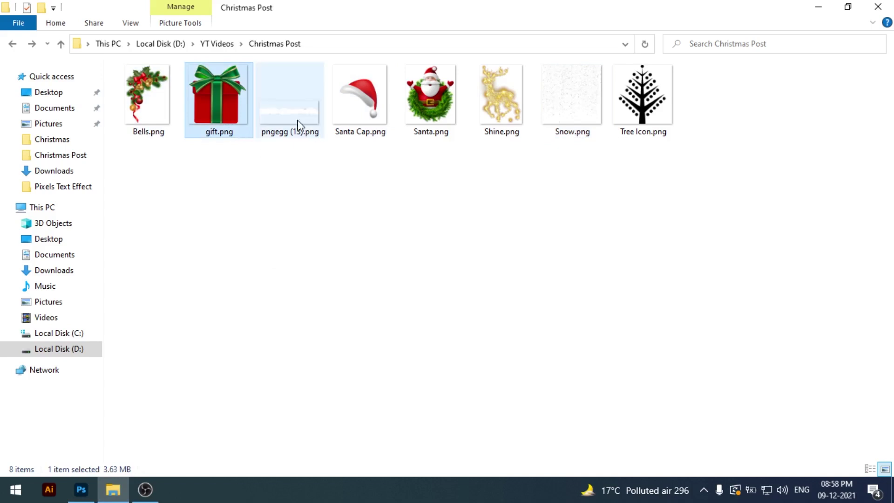
{"action": "left_click", "coordinate": [298, 124], "text": "ctrl"}
{"action": "left_click", "coordinate": [367, 116], "text": "ctrl"}
{"action": "left_click", "coordinate": [435, 113], "text": "ctrl"}
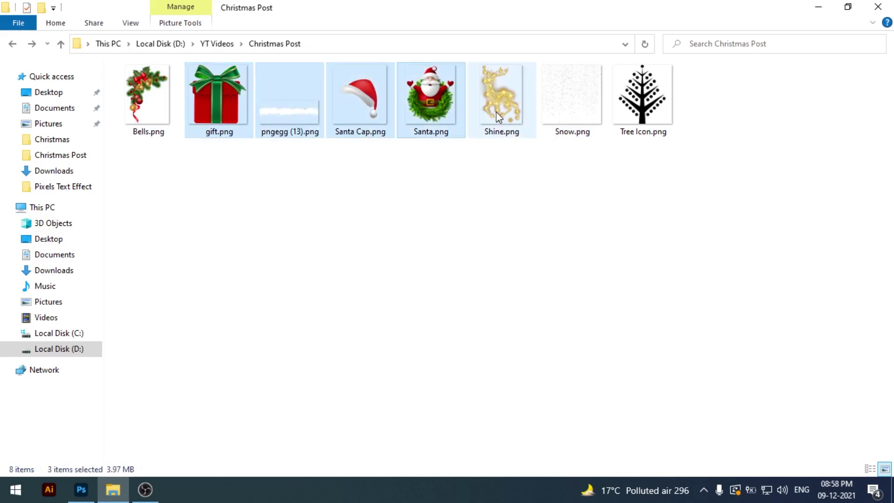
{"action": "left_click", "coordinate": [534, 119], "text": "ctrl"}
{"action": "left_click", "coordinate": [648, 121], "text": "ctrl"}
{"action": "mouse_move", "coordinate": [648, 121]}
{"action": "left_mouse_down"}
{"action": "mouse_move", "coordinate": [117, 463]}
{"action": "mouse_move", "coordinate": [381, 268]}
{"action": "left_mouse_up"}
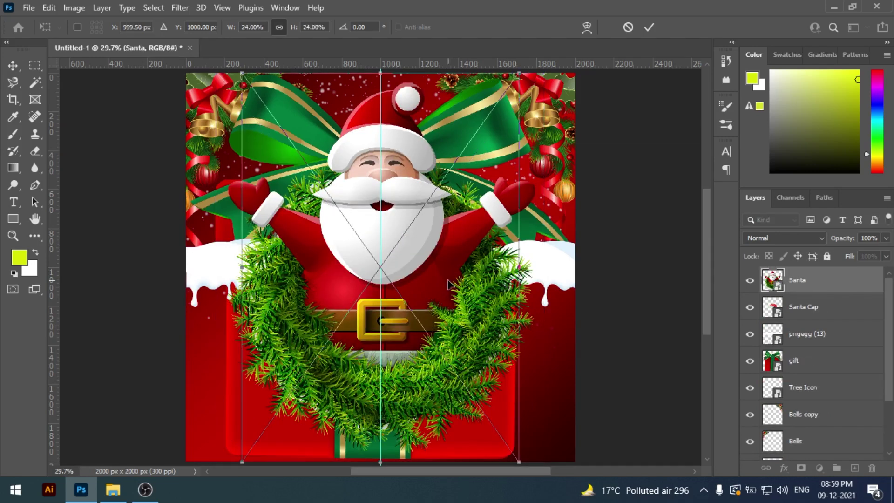
Step: Place and rasterize the imported layers, hiding all except Santa
{"action": "key", "text": "Return"}
{"action": "key", "text": "Return"}
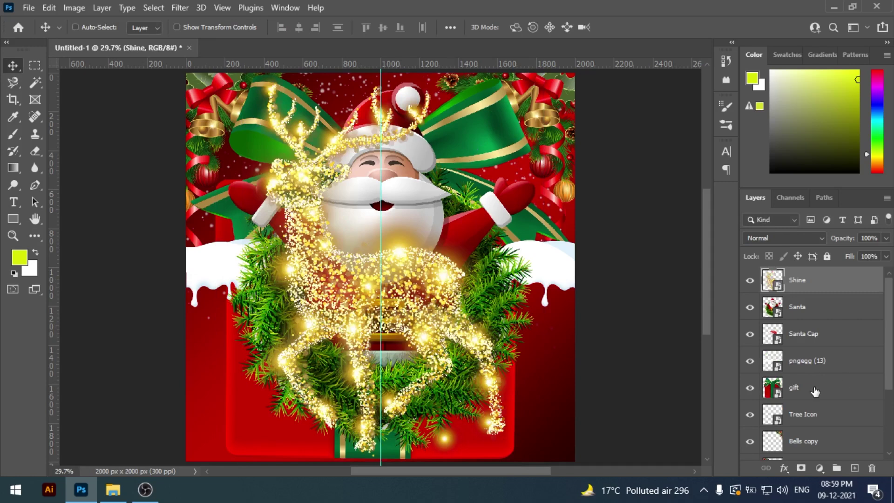
{"action": "left_click", "coordinate": [815, 391], "text": "ctrl"}
{"action": "left_click", "coordinate": [815, 280]}
{"action": "left_click", "coordinate": [815, 417], "text": "shift"}
{"action": "right_click", "coordinate": [813, 414]}
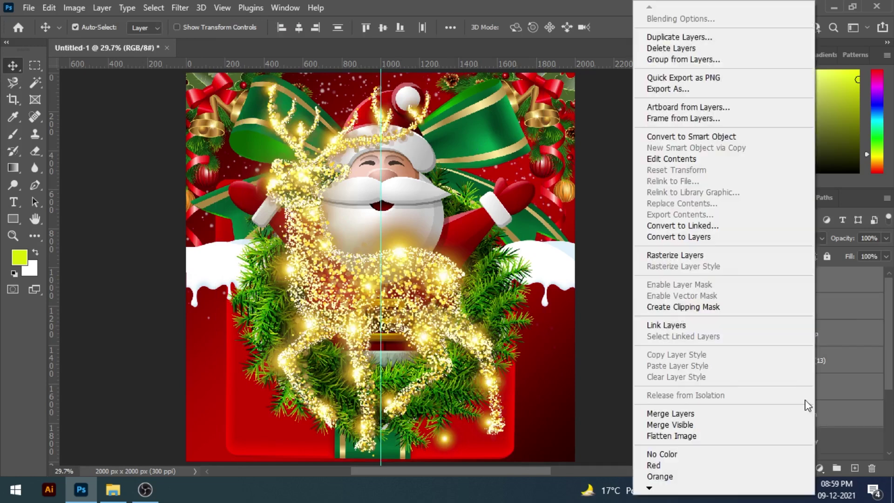
{"action": "left_click", "coordinate": [689, 254]}
{"action": "left_click", "coordinate": [670, 321]}
{"action": "left_click_drag", "start_coordinate": [750, 333], "coordinate": [749, 414]}
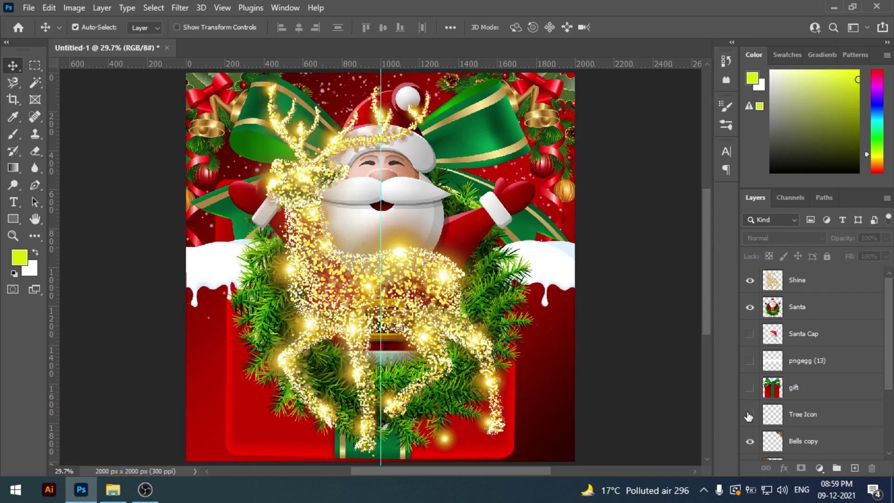
{"action": "left_click", "coordinate": [749, 280]}
Step: Shrink the Santa wreath and move it up toward the top centre
{"action": "left_click", "coordinate": [393, 219]}
{"action": "key", "text": "ctrl+t"}
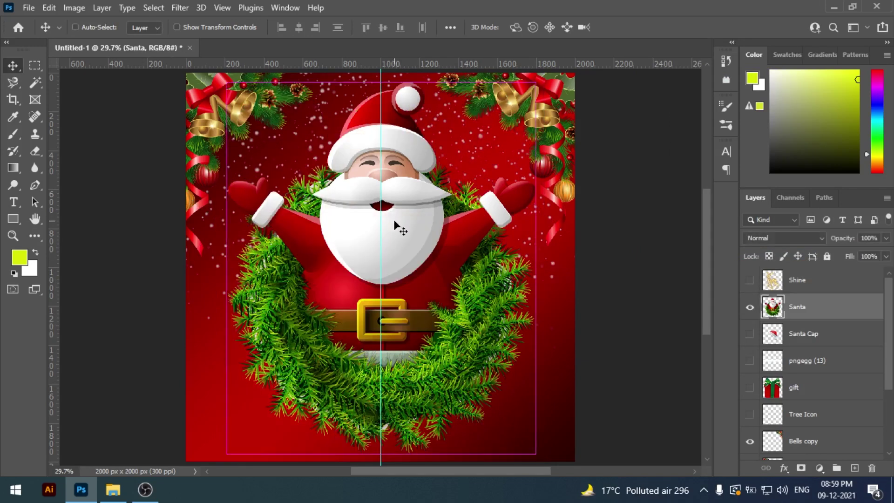
{"action": "left_click_drag", "start_coordinate": [534, 83], "coordinate": [494, 120]}
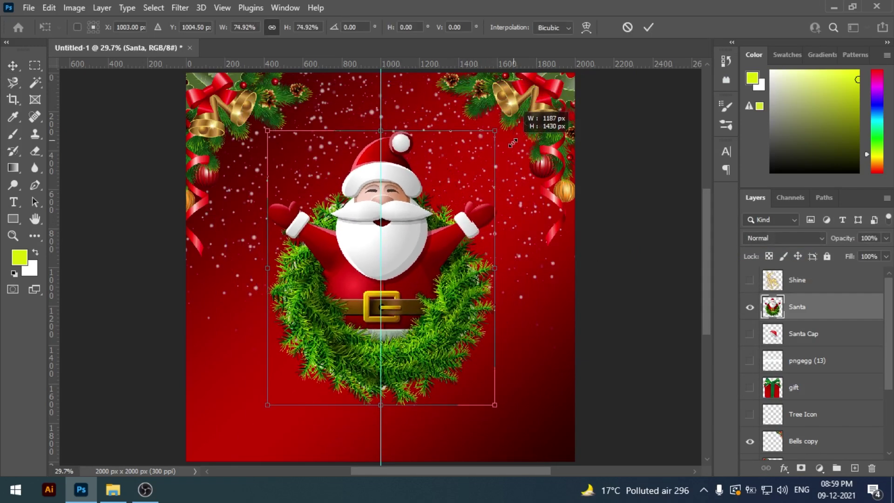
{"action": "left_click_drag", "start_coordinate": [460, 205], "coordinate": [457, 181]}
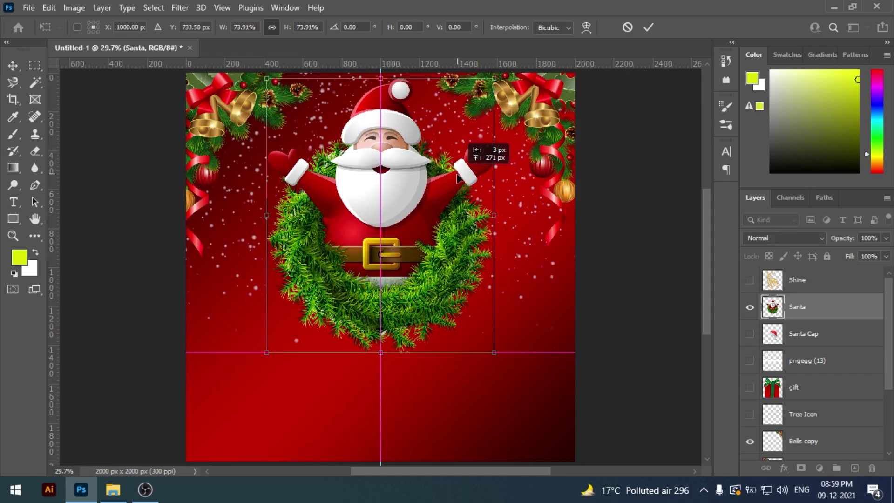
{"action": "left_click_drag", "start_coordinate": [494, 359], "coordinate": [491, 356]}
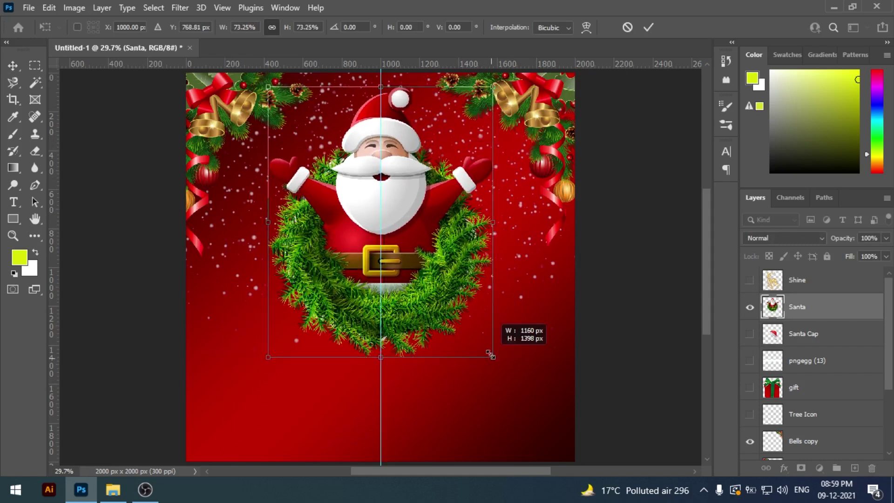
{"action": "key", "text": "Return"}
{"action": "key", "text": "shift+Up"}
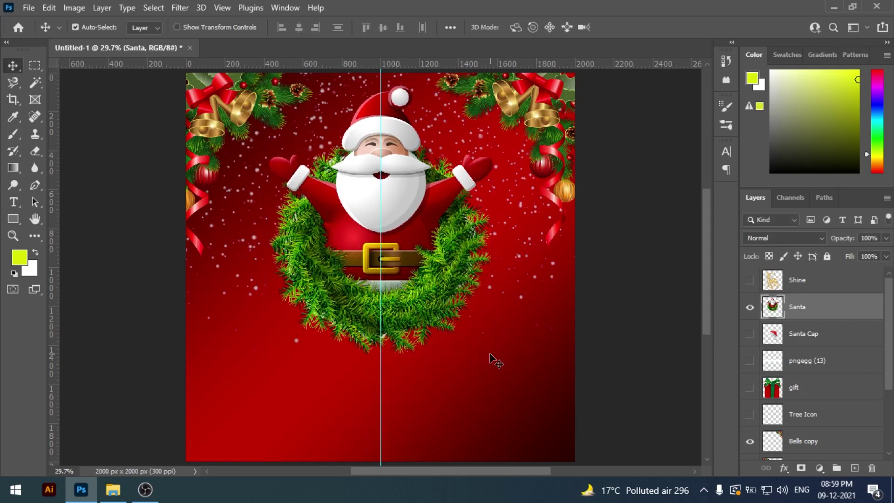
{"action": "key", "text": "shift+Up"}
{"action": "key", "text": "shift+Up"}
{"action": "key", "text": "shift+Up"}
{"action": "key", "text": "shift+Up"}
Step: Shrink the Santa wreath slightly more and nudge it a little higher
{"action": "key", "text": "ctrl+t"}
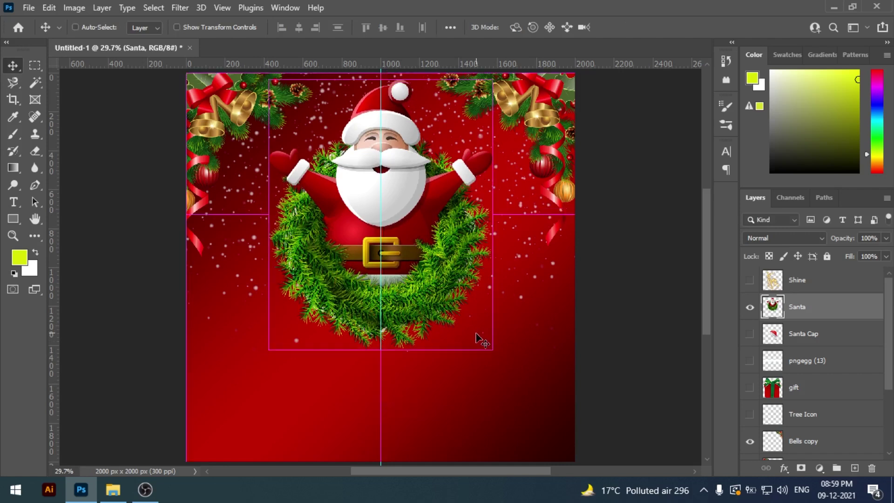
{"action": "left_click_drag", "start_coordinate": [492, 346], "coordinate": [490, 343]}
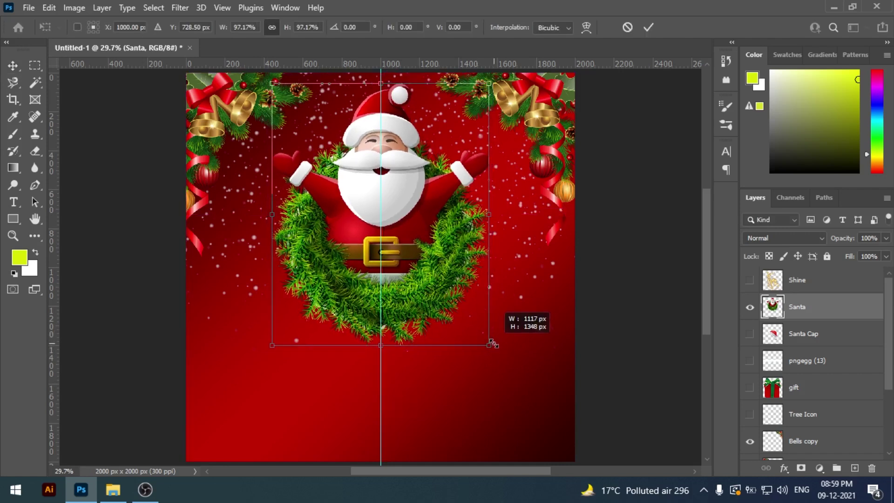
{"action": "key", "text": "Return"}
{"action": "key", "text": "shift+Up"}
{"action": "key", "text": "shift+Up"}
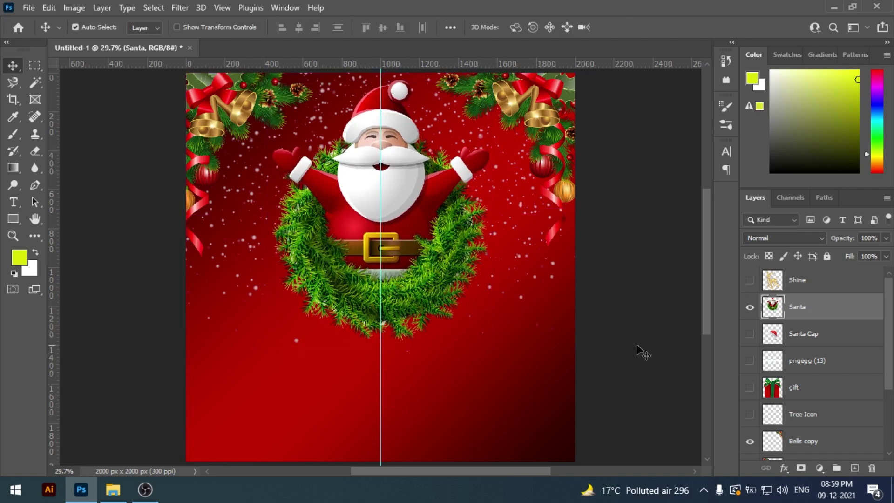
{"action": "left_click", "coordinate": [641, 352]}
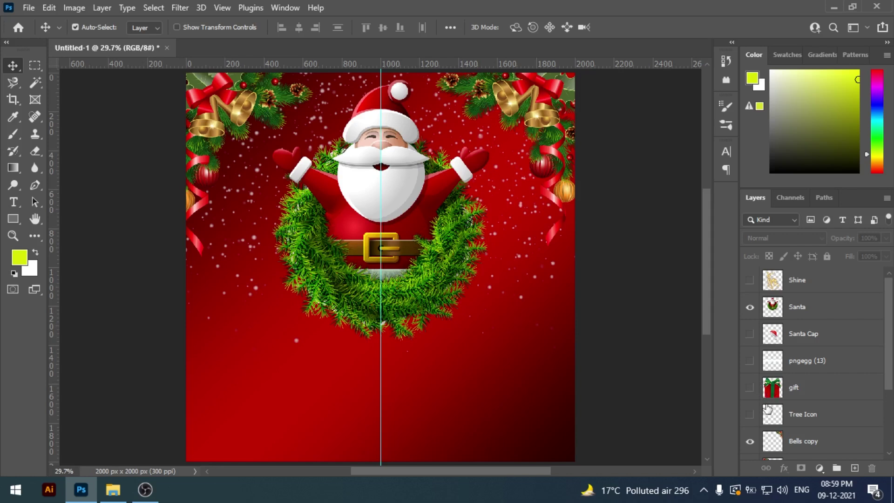
Step: Show the pngegg (13) snow strip, widen it across the poster and nudge it to the bottom edge
{"action": "left_click", "coordinate": [750, 361]}
{"action": "left_click_drag", "start_coordinate": [521, 293], "coordinate": [516, 428]}
{"action": "key", "text": "ctrl+t"}
{"action": "left_click_drag", "start_coordinate": [577, 406], "coordinate": [588, 404]}
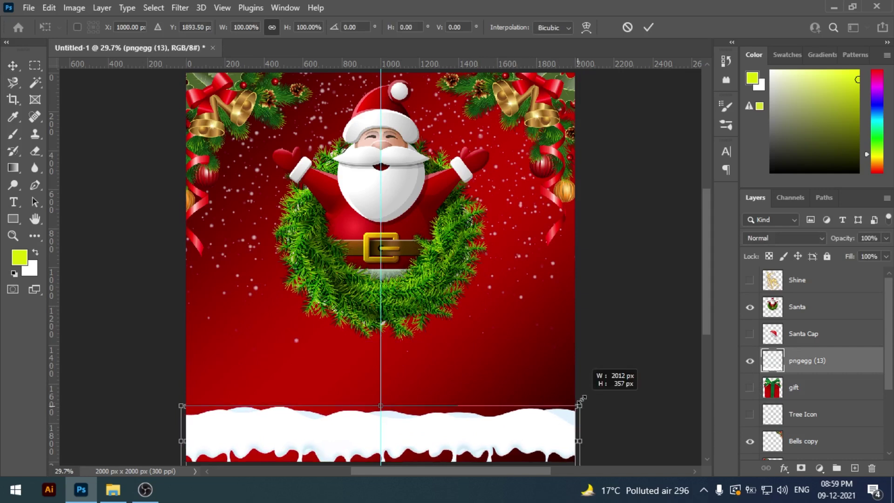
{"action": "key", "text": "Return"}
{"action": "key", "text": "shift+Down"}
{"action": "key", "text": "shift+Down"}
{"action": "key", "text": "shift+Down"}
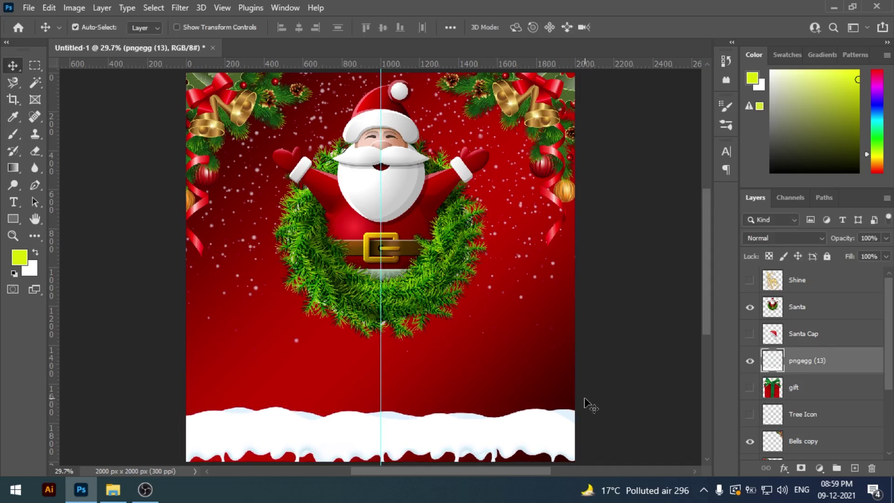
{"action": "key", "text": "shift+Down"}
{"action": "key", "text": "shift+Down"}
{"action": "key", "text": "shift+Down"}
{"action": "key", "text": "shift+Down"}
{"action": "key", "text": "shift+Down"}
{"action": "key", "text": "shift+Down"}
{"action": "key", "text": "shift+Down"}
{"action": "key", "text": "shift+Down"}
{"action": "key", "text": "shift+Down"}
{"action": "key", "text": "shift+Down"}
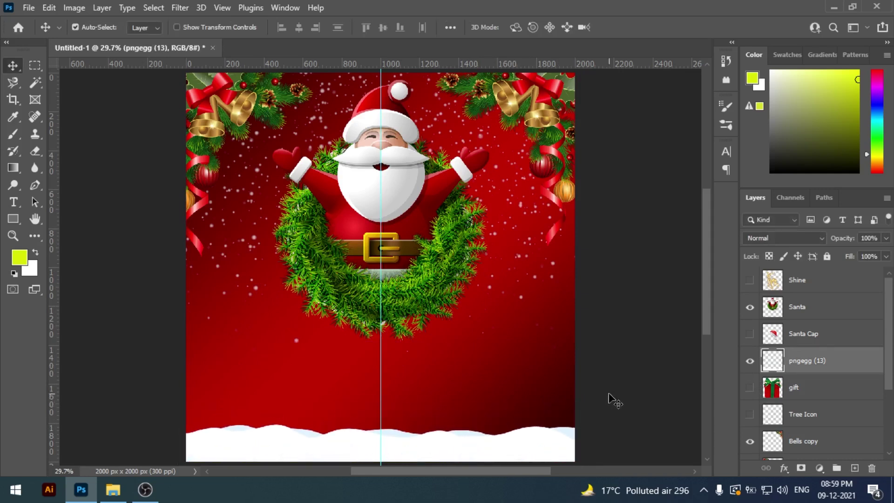
{"action": "key", "text": "shift+Down"}
{"action": "key", "text": "shift+Down"}
{"action": "key", "text": "shift+Down"}
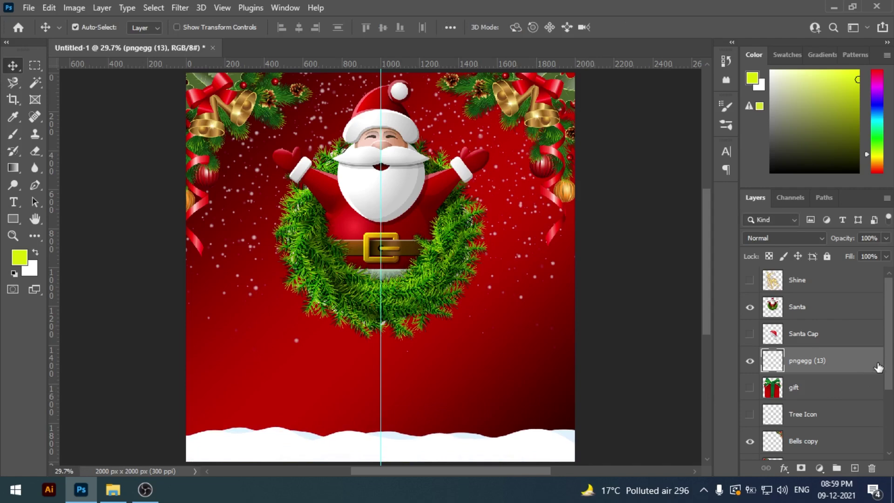
{"action": "double_click", "coordinate": [798, 305]}
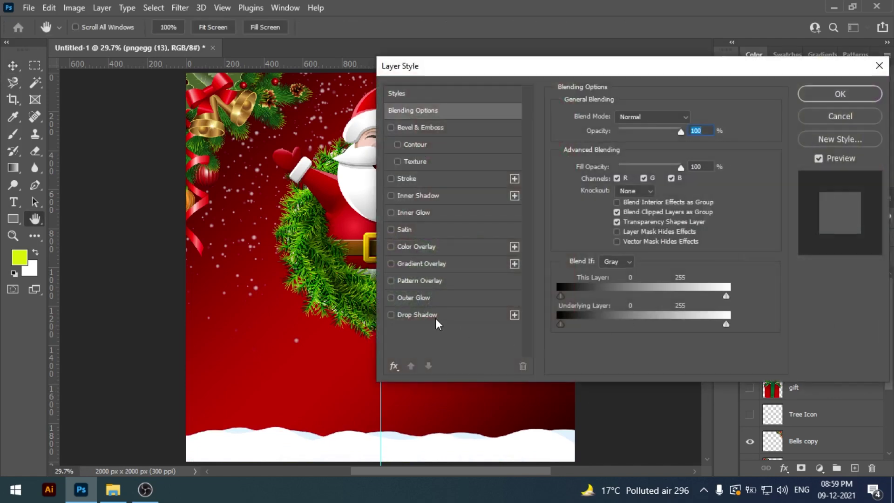
Step: Give the snow strip a ~30% drop shadow (distance 14, spread 25, size 16), then show the gift box layer
{"action": "left_click", "coordinate": [419, 315]}
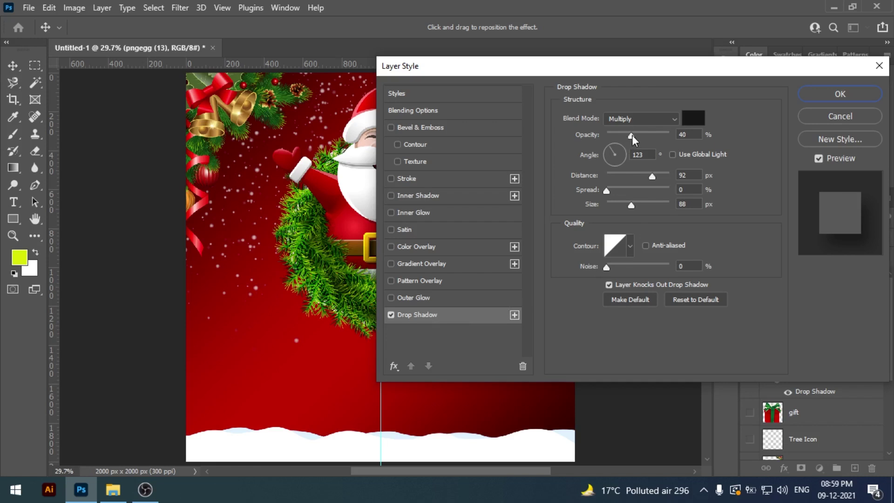
{"action": "left_click_drag", "start_coordinate": [632, 135], "coordinate": [624, 138]}
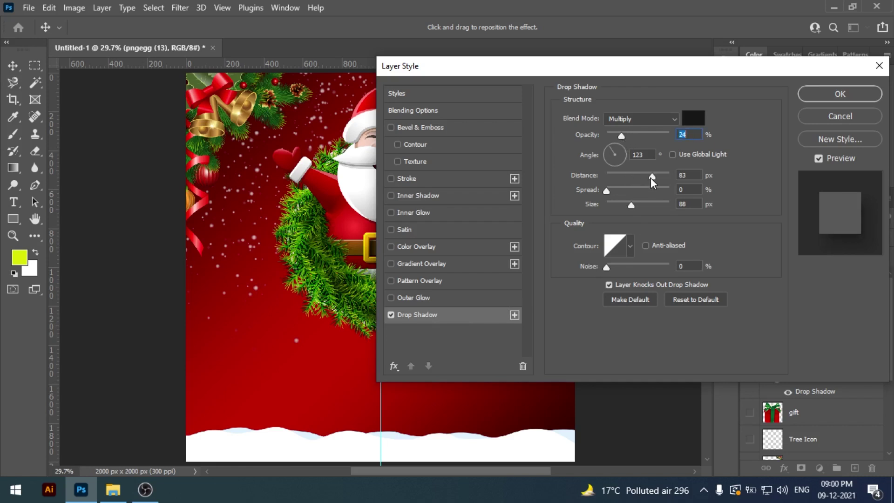
{"action": "mouse_move", "coordinate": [651, 177]}
{"action": "left_mouse_down"}
{"action": "mouse_move", "coordinate": [608, 177]}
{"action": "mouse_move", "coordinate": [617, 177]}
{"action": "left_mouse_up"}
{"action": "left_click", "coordinate": [623, 191]}
{"action": "left_click_drag", "start_coordinate": [616, 206], "coordinate": [614, 206]}
{"action": "left_click", "coordinate": [615, 206]}
{"action": "left_click_drag", "start_coordinate": [625, 136], "coordinate": [626, 136]}
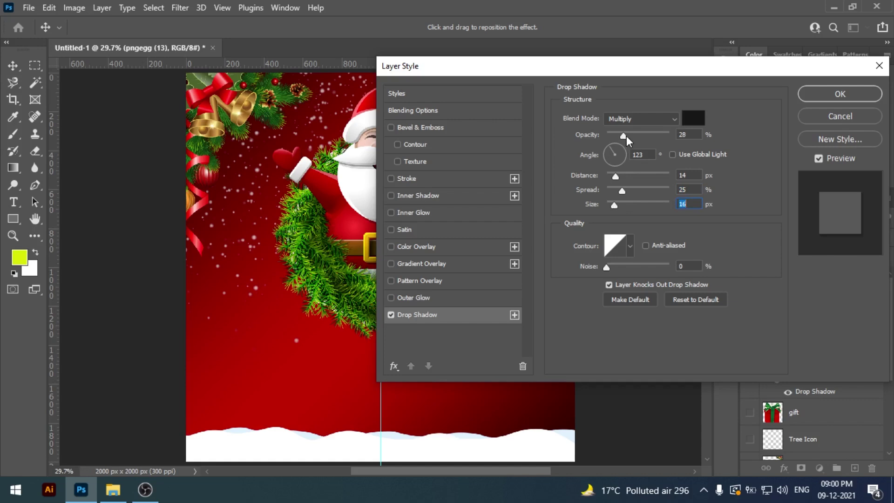
{"action": "left_click", "coordinate": [626, 135]}
{"action": "left_click", "coordinate": [838, 94]}
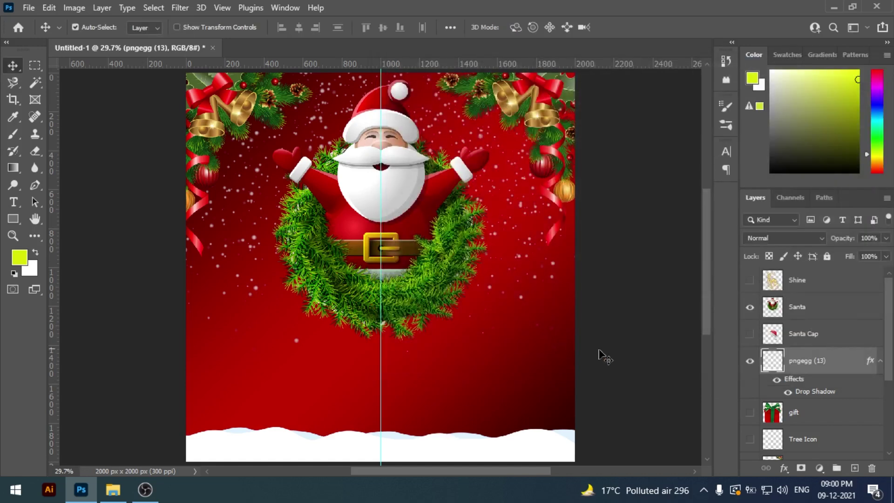
{"action": "left_click", "coordinate": [646, 351]}
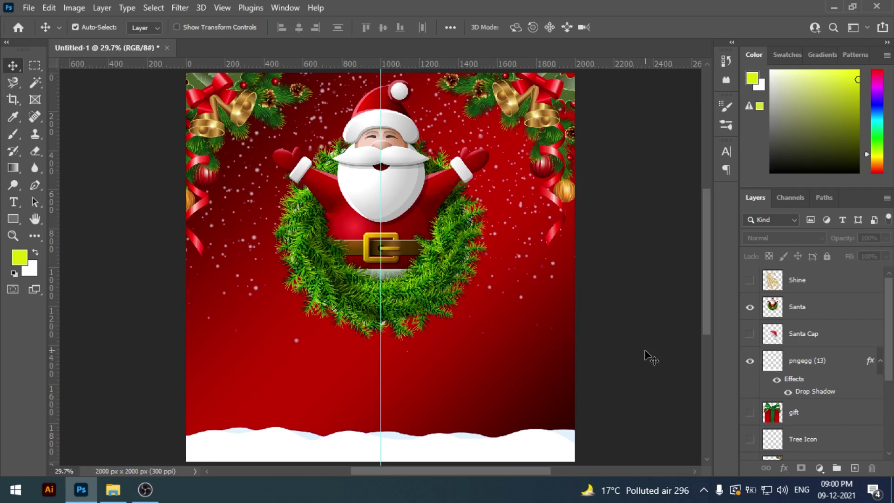
{"action": "left_click", "coordinate": [750, 412]}
Step: Bring the gift layer to the top, shrink it to about a fifth and tilt it beside the wreath
{"action": "left_click", "coordinate": [494, 321]}
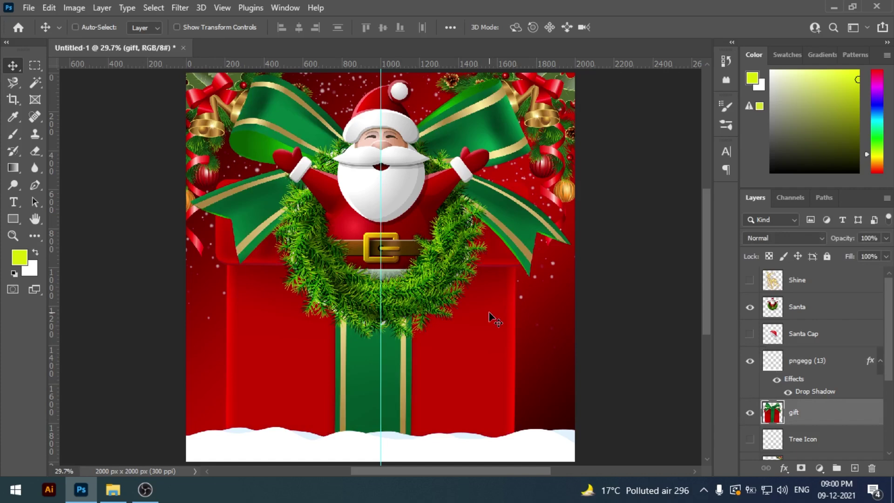
{"action": "key", "text": "ctrl+shift+bracketright"}
{"action": "key", "text": "ctrl+t"}
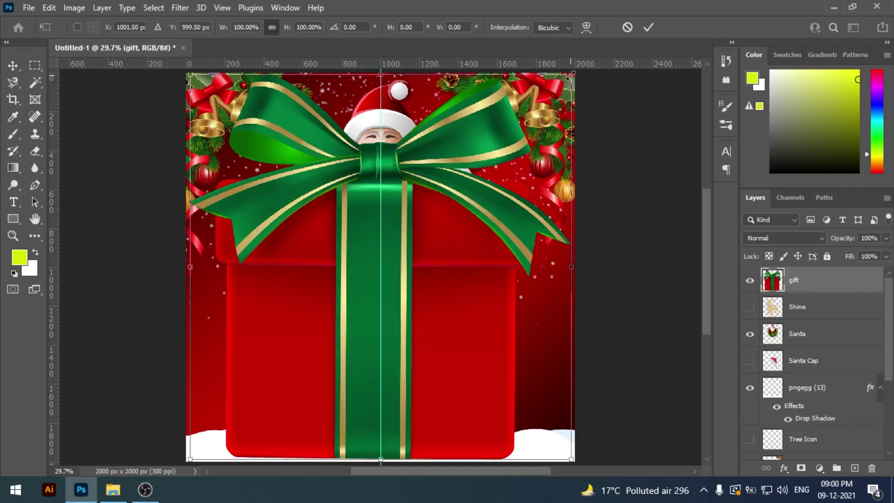
{"action": "left_click_drag", "start_coordinate": [572, 74], "coordinate": [420, 227]}
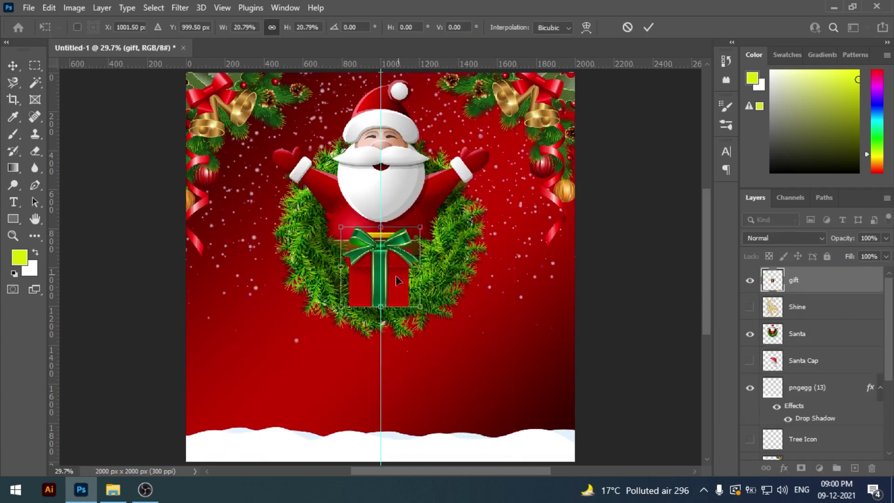
{"action": "left_click_drag", "start_coordinate": [397, 279], "coordinate": [562, 315]}
{"action": "mouse_move", "coordinate": [603, 357]}
{"action": "left_mouse_down"}
{"action": "mouse_move", "coordinate": [620, 296]}
{"action": "mouse_move", "coordinate": [582, 308]}
{"action": "left_mouse_up"}
{"action": "key", "text": "Return"}
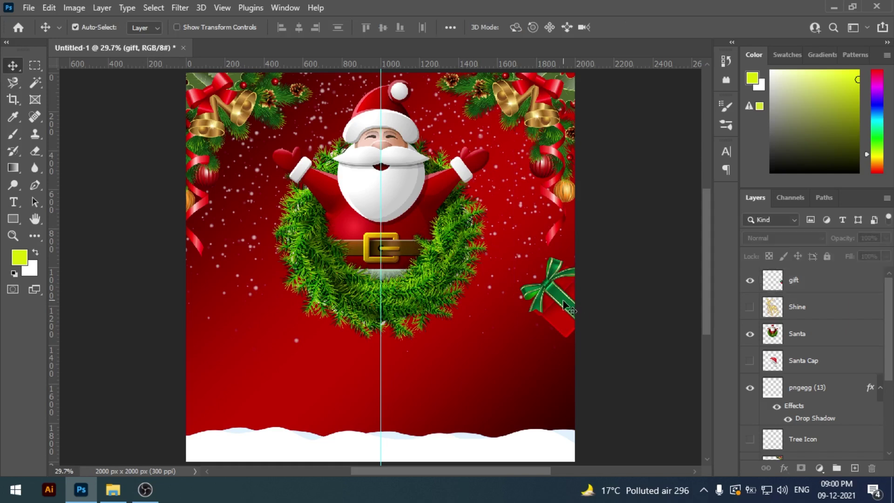
Step: Tuck the gift against the right edge, rotate it slightly more, and duplicate its layer
{"action": "left_click_drag", "start_coordinate": [561, 302], "coordinate": [564, 302]}
{"action": "key", "text": "ctrl+t"}
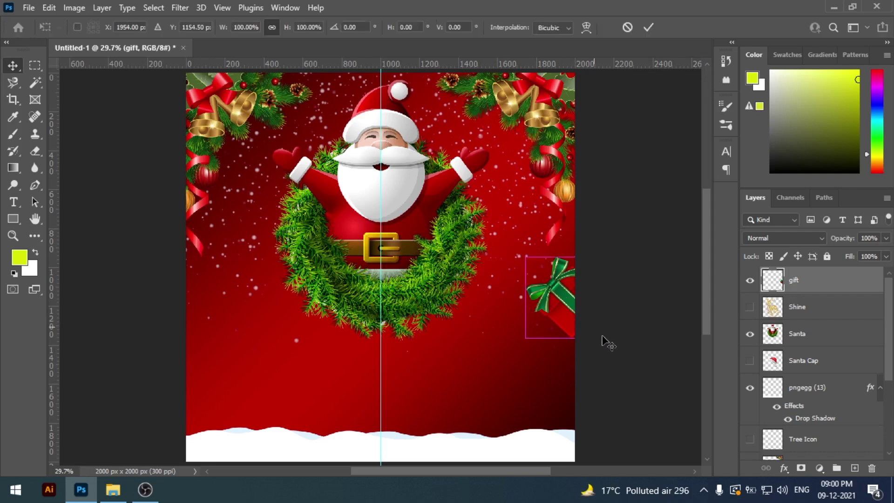
{"action": "left_click_drag", "start_coordinate": [612, 342], "coordinate": [613, 339]}
{"action": "key", "text": "Return"}
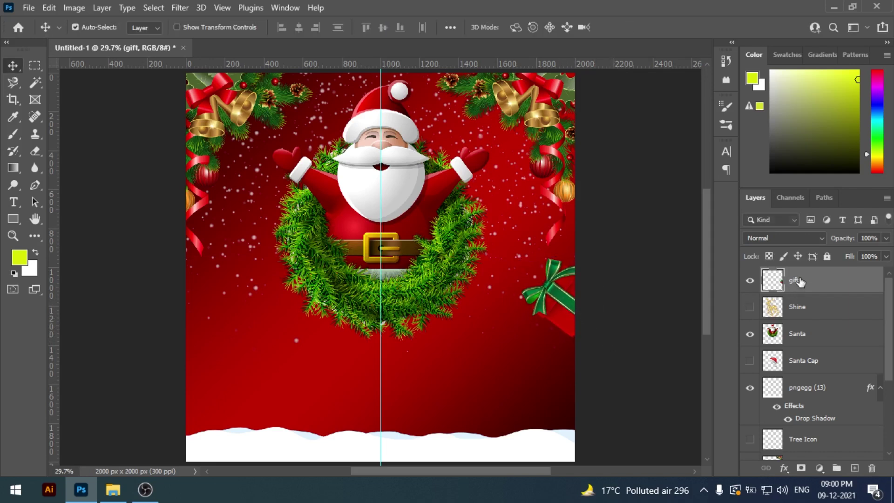
{"action": "left_click_drag", "start_coordinate": [801, 280], "coordinate": [855, 469]}
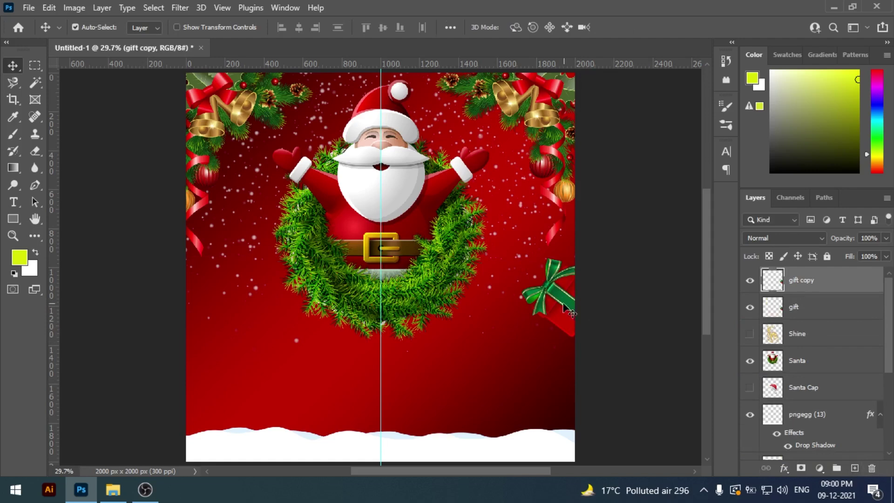
Step: Move the gift copy to the left edge, flip it horizontally and tilt it to mirror the right gift
{"action": "left_click_drag", "start_coordinate": [565, 308], "coordinate": [231, 308]}
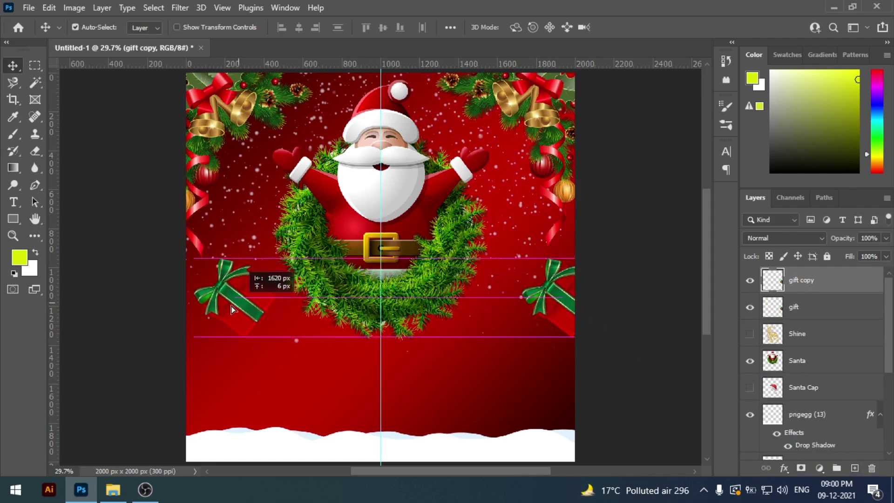
{"action": "key", "text": "ctrl+t"}
{"action": "right_click", "coordinate": [231, 309]}
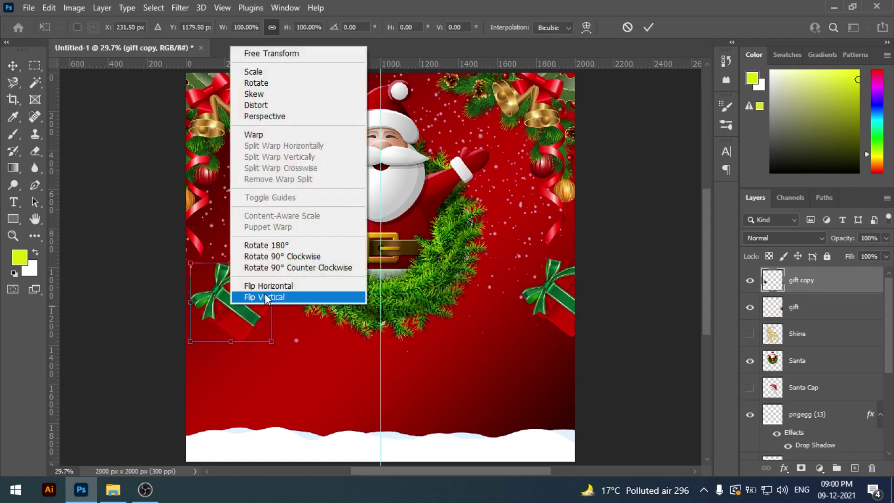
{"action": "left_click", "coordinate": [263, 286]}
{"action": "left_click_drag", "start_coordinate": [245, 291], "coordinate": [207, 298]}
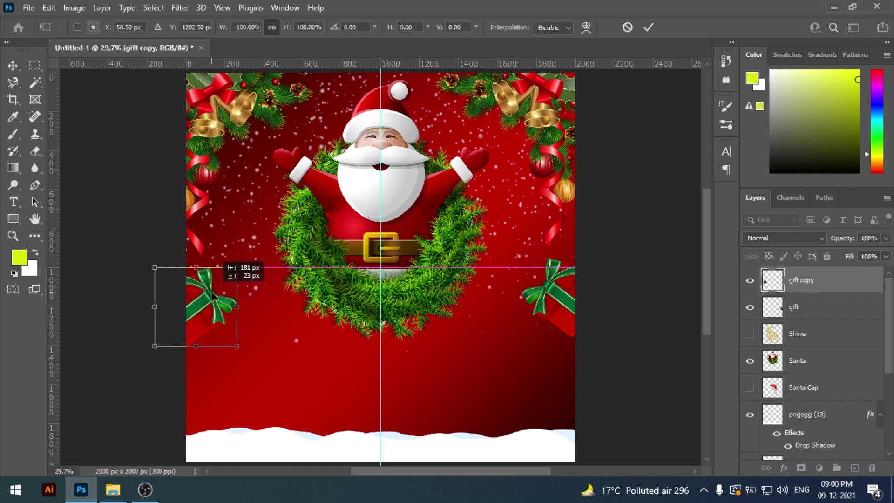
{"action": "mouse_move", "coordinate": [240, 271]}
{"action": "left_mouse_down"}
{"action": "mouse_move", "coordinate": [247, 323]}
{"action": "mouse_move", "coordinate": [203, 294]}
{"action": "left_mouse_up"}
{"action": "key", "text": "Return"}
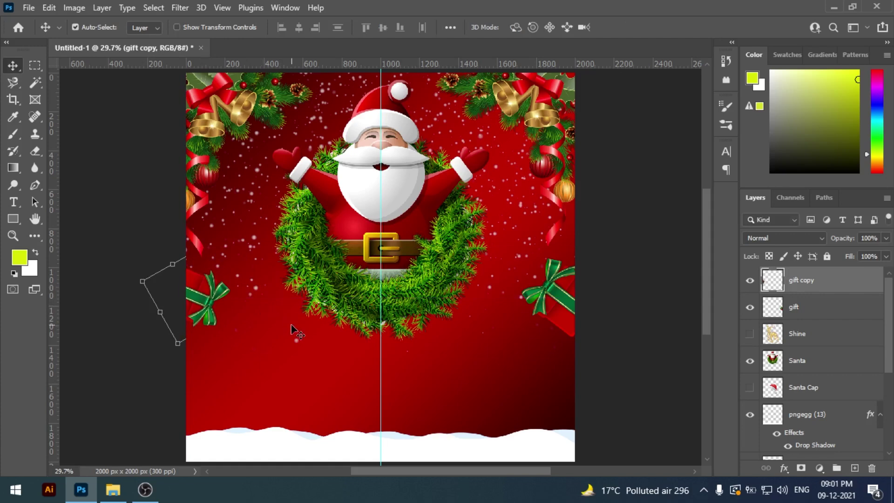
{"action": "scroll", "coordinate": [292, 330], "scroll_direction": "up", "scroll_amount": 1}
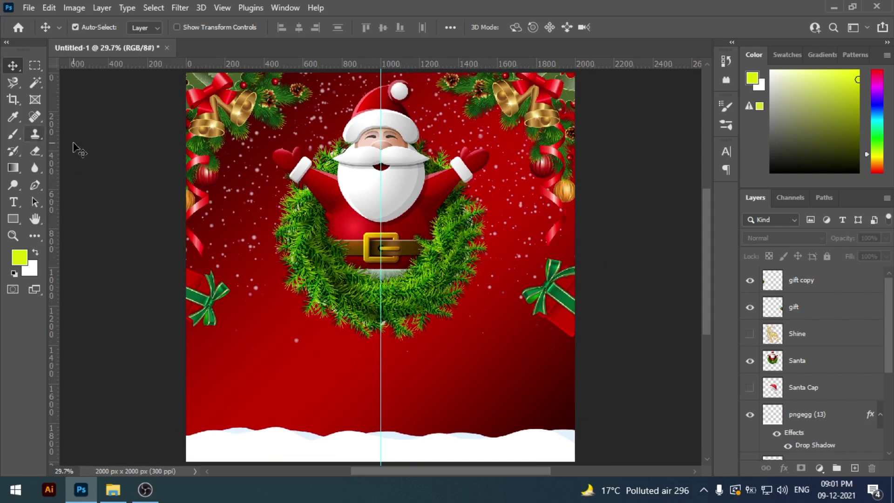
Step: Add a text layer reading 'MERRY' below the wreath
{"action": "left_click", "coordinate": [13, 202]}
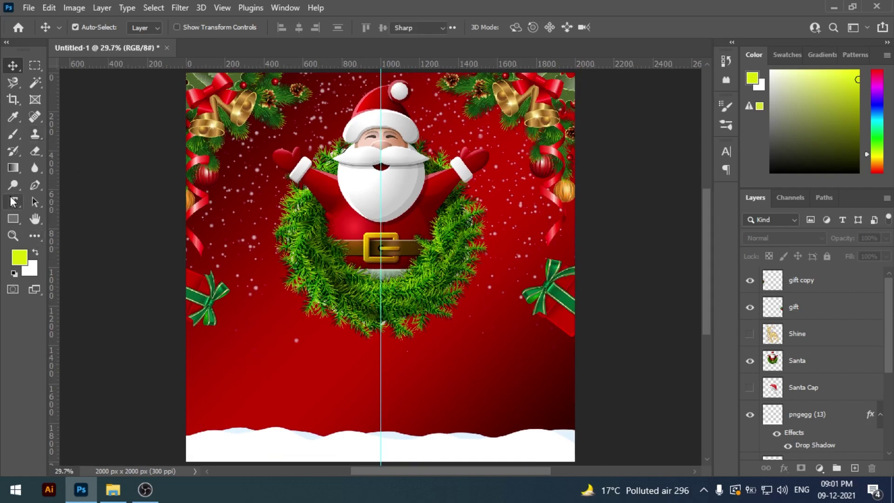
{"action": "left_click", "coordinate": [321, 385]}
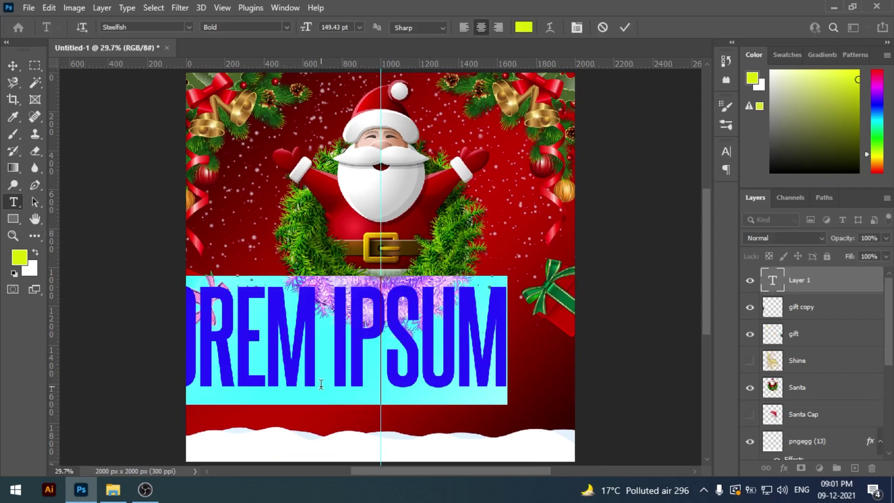
{"action": "type", "text": "MER"}
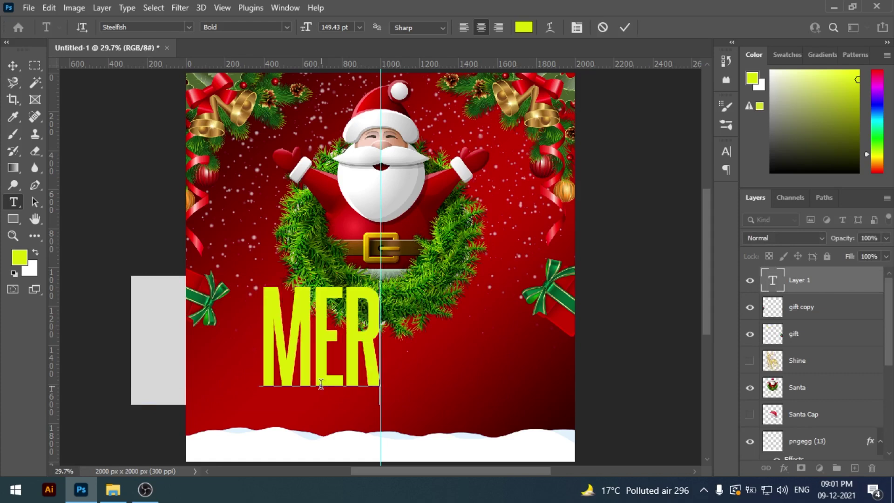
{"action": "type", "text": "RY"}
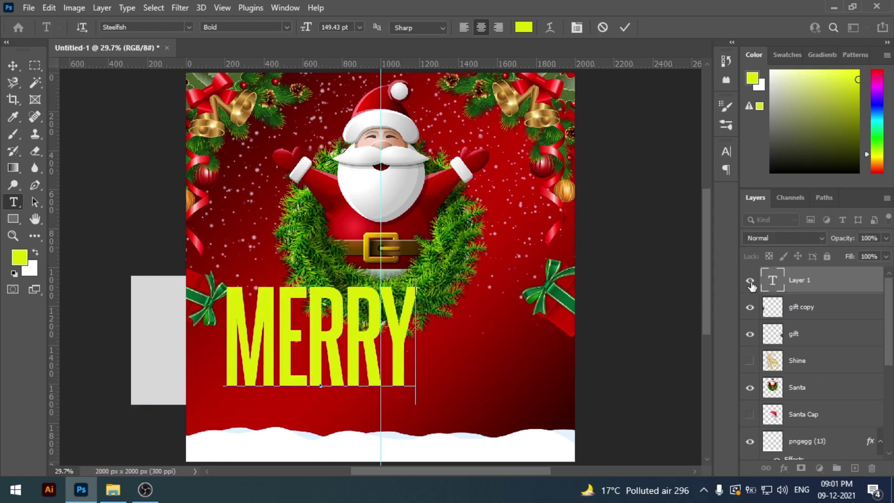
Step: Colour the MERRY text white (#ffffff) and move it right and down
{"action": "double_click", "coordinate": [772, 280]}
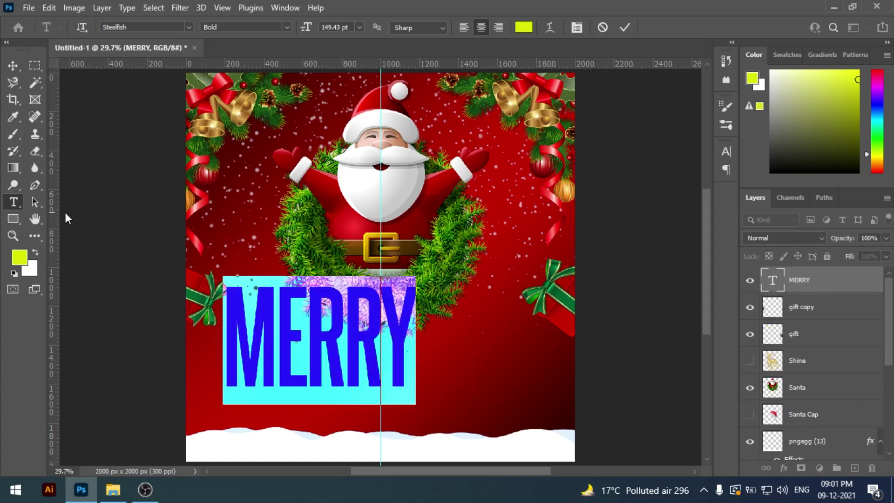
{"action": "left_click", "coordinate": [20, 257]}
{"action": "type", "text": "ffffff"}
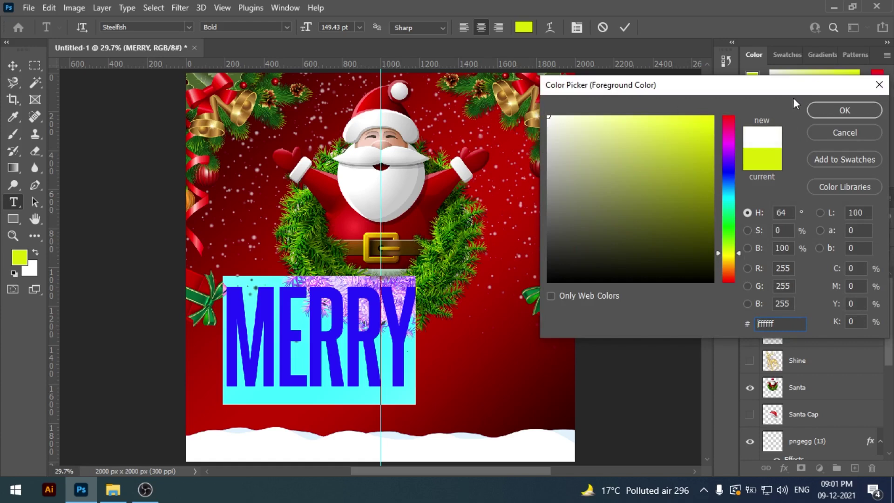
{"action": "left_click", "coordinate": [814, 105]}
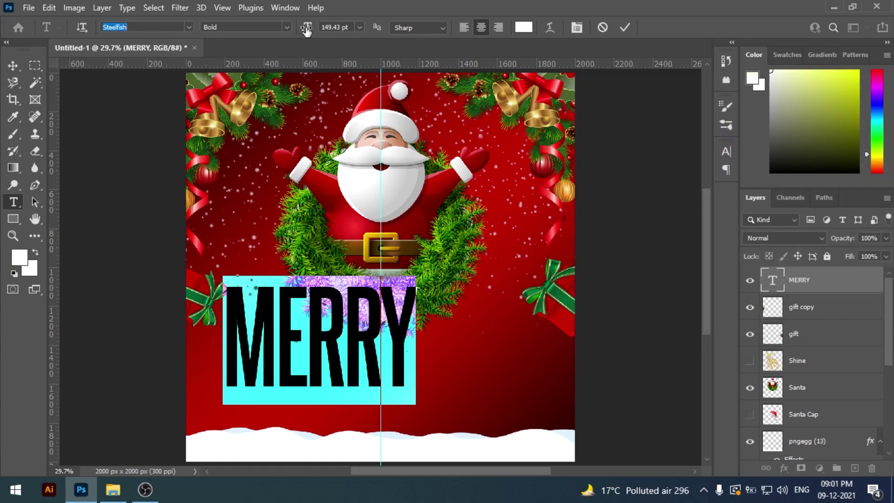
{"action": "left_click", "coordinate": [13, 65]}
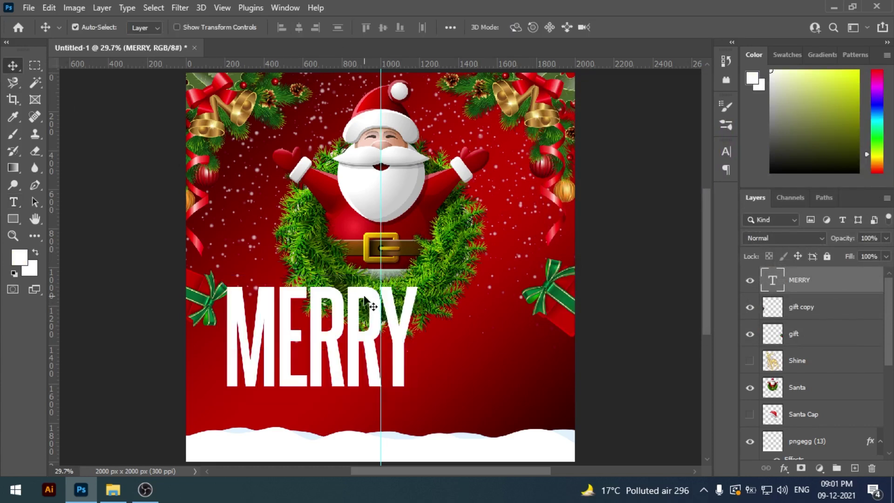
{"action": "left_click_drag", "start_coordinate": [363, 296], "coordinate": [454, 325]}
Step: Shrink MERRY to about two thirds and centre it on the vertical guide under the wreath
{"action": "key", "text": "ctrl+t"}
{"action": "left_click_drag", "start_coordinate": [501, 305], "coordinate": [448, 357]}
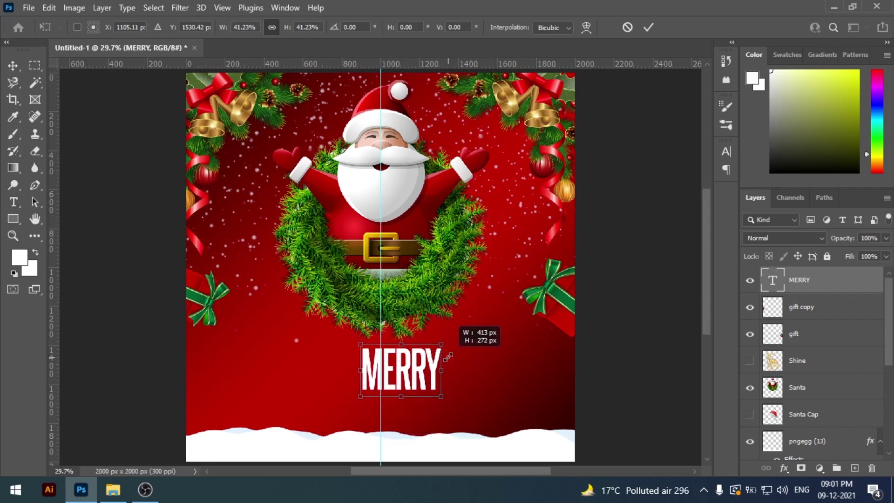
{"action": "left_click_drag", "start_coordinate": [418, 368], "coordinate": [408, 364]}
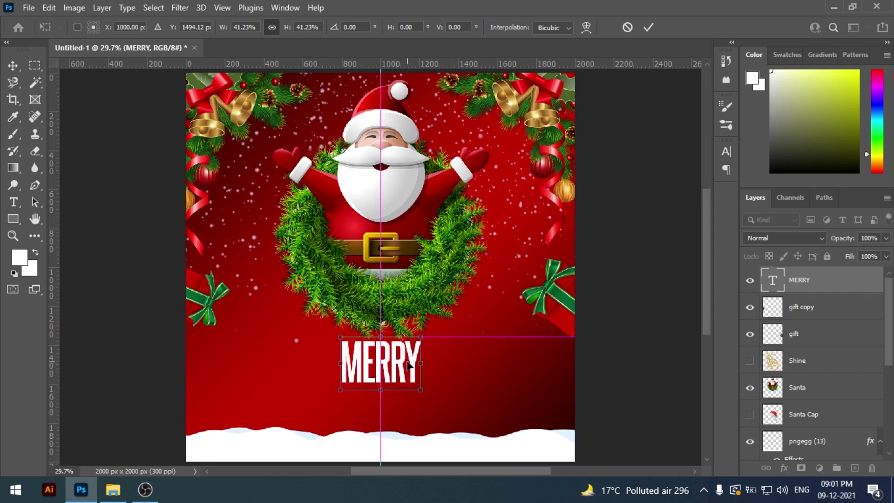
{"action": "key", "text": "Return"}
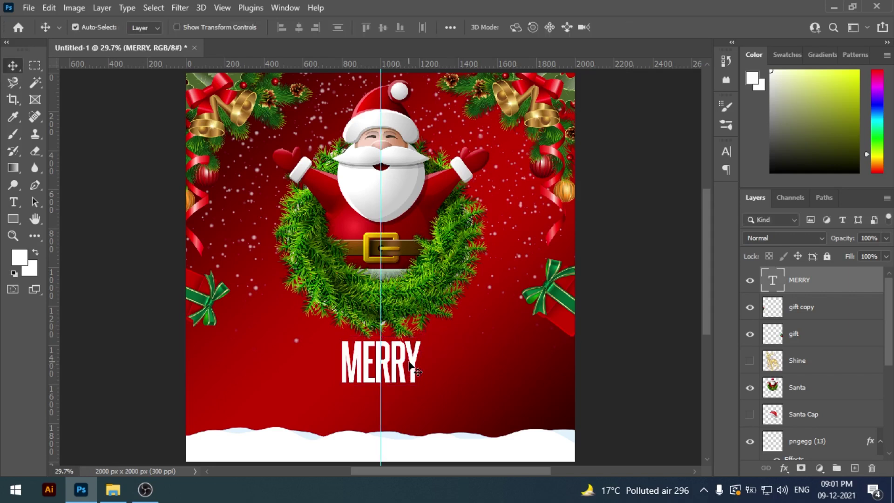
Step: Set the MERRY font size to 55 pt, keeping the bold style
{"action": "double_click", "coordinate": [772, 280]}
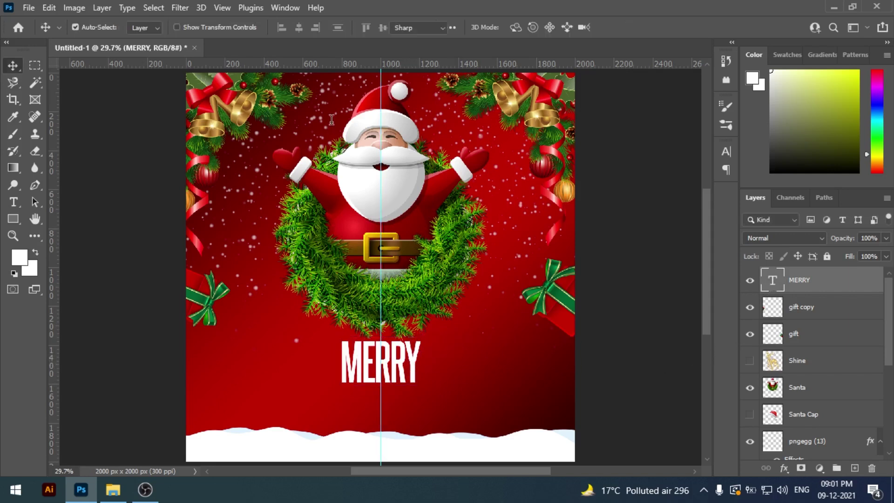
{"action": "left_click", "coordinate": [286, 27]}
{"action": "left_click", "coordinate": [285, 27]}
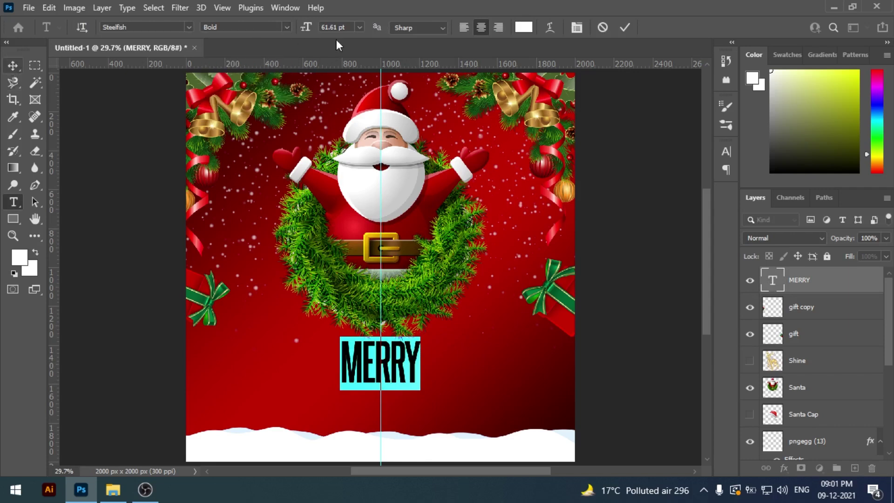
{"action": "left_click", "coordinate": [344, 27]}
{"action": "type", "text": "55"}
{"action": "key", "text": "Return"}
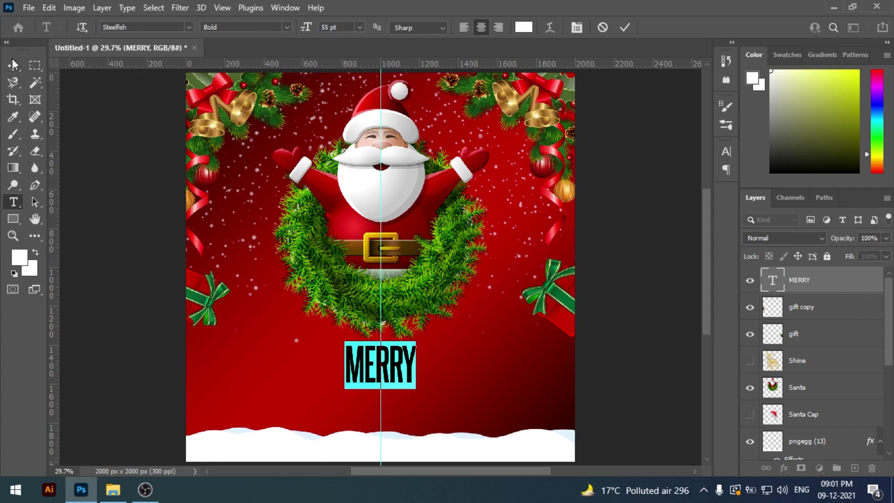
{"action": "left_click", "coordinate": [12, 65]}
Step: Shrink the Santa wreath slightly, raise it, and move MERRY up closer to it
{"action": "left_click", "coordinate": [419, 293]}
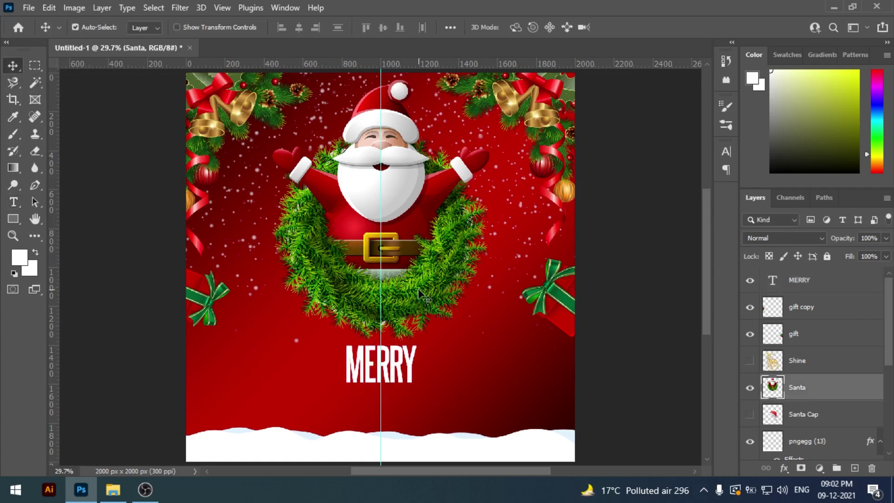
{"action": "key", "text": "ctrl+t"}
{"action": "left_click_drag", "start_coordinate": [492, 80], "coordinate": [483, 93]}
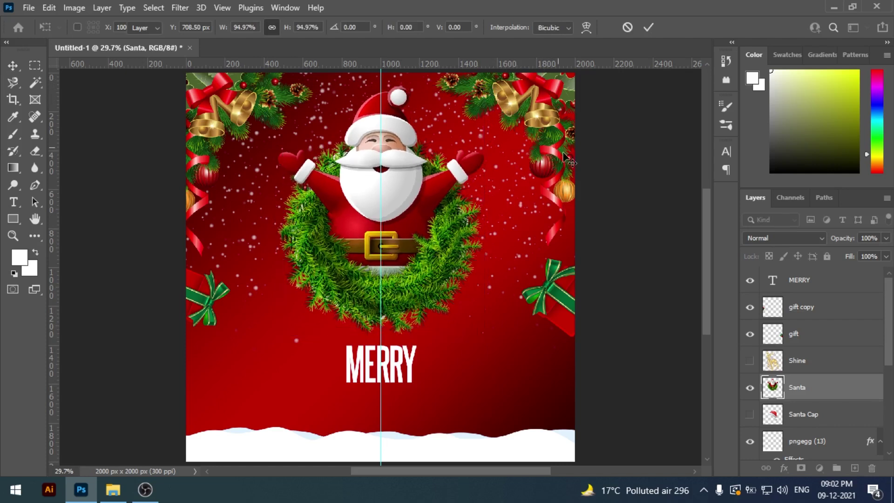
{"action": "key", "text": "shift+Up"}
{"action": "key", "text": "shift+Up"}
{"action": "key", "text": "shift+Up"}
{"action": "key", "text": "shift+Up"}
{"action": "key", "text": "shift+Up"}
{"action": "key", "text": "shift+Up"}
{"action": "key", "text": "Return"}
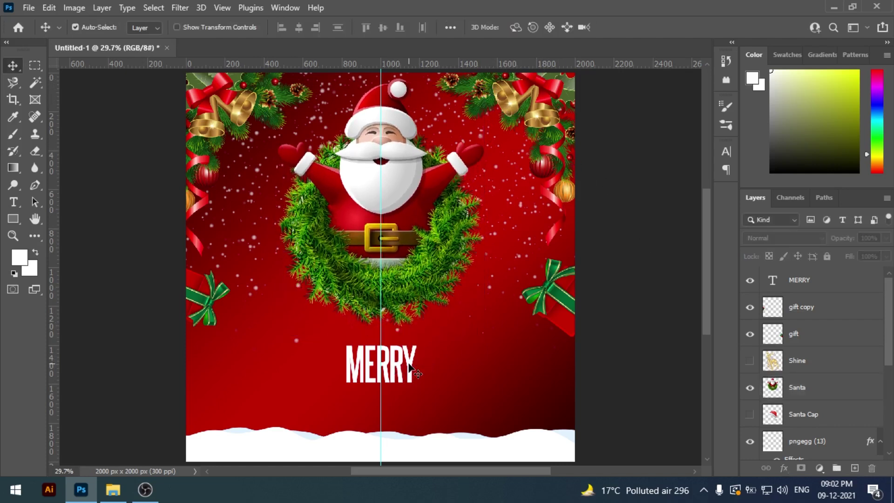
{"action": "left_click_drag", "start_coordinate": [409, 367], "coordinate": [407, 355]}
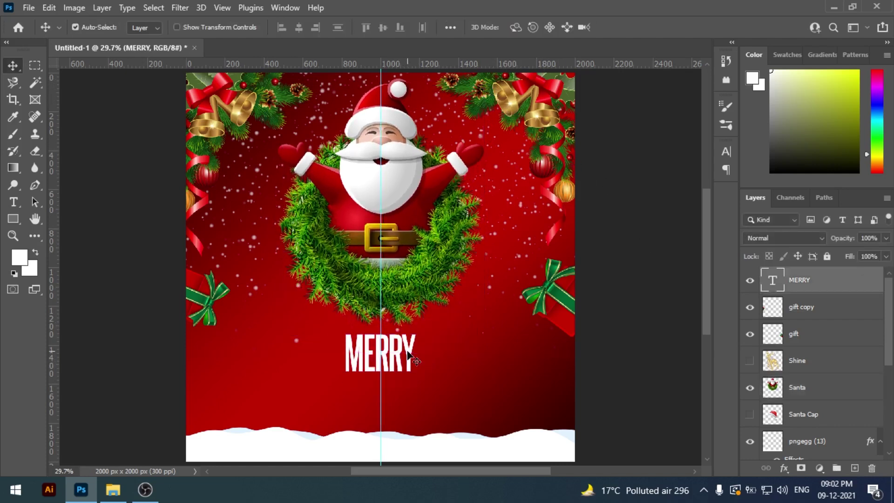
{"action": "key", "text": "shift+Up"}
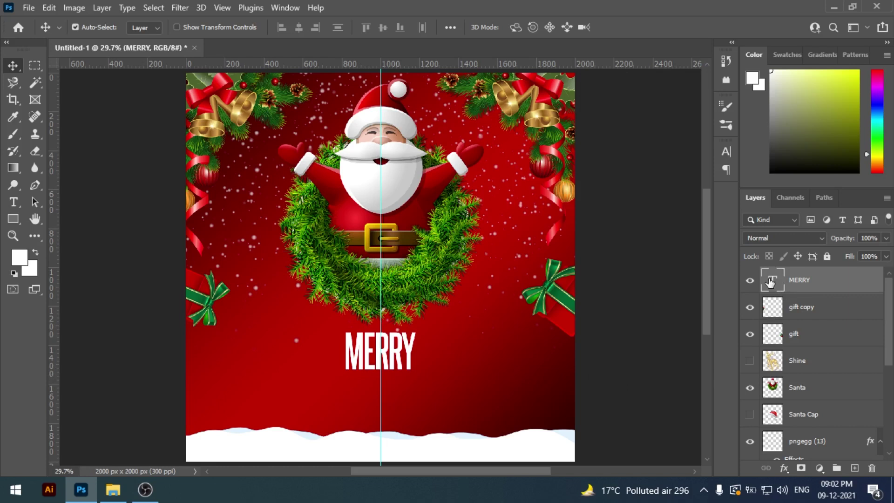
Step: Widen MERRY's letter spacing to a tracking of 25
{"action": "double_click", "coordinate": [771, 281]}
{"action": "left_click", "coordinate": [723, 153]}
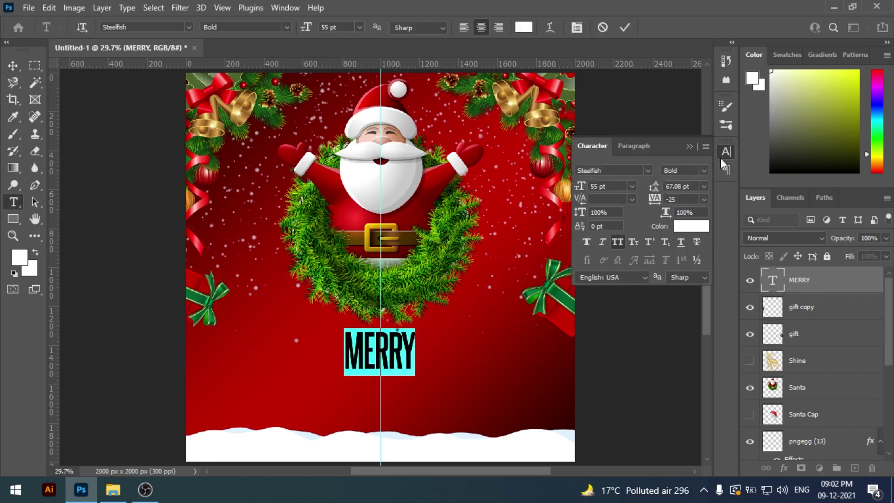
{"action": "left_click", "coordinate": [704, 198]}
{"action": "left_click", "coordinate": [686, 312]}
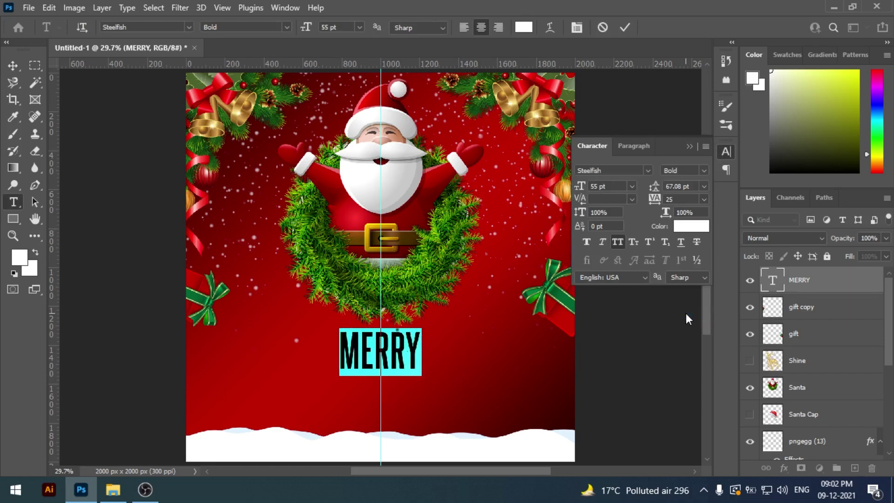
{"action": "left_click", "coordinate": [13, 65]}
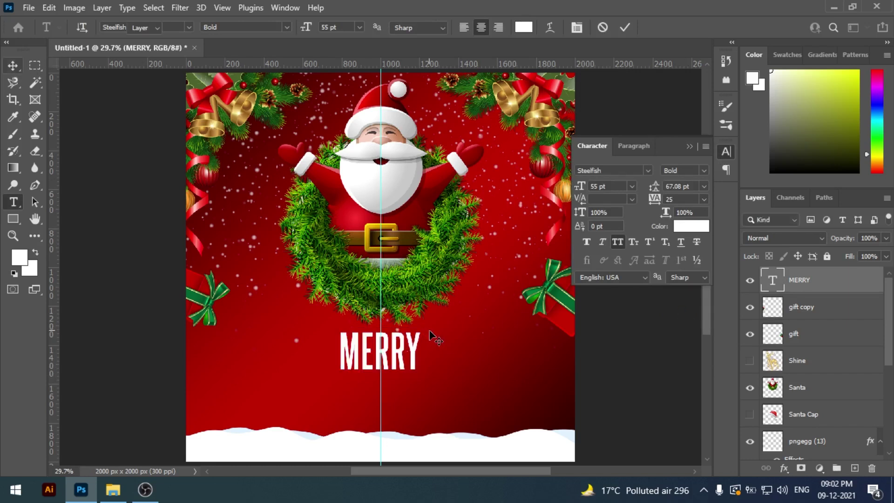
Step: Nudge MERRY down slightly and close the Character panel
{"action": "key", "text": "ctrl+t"}
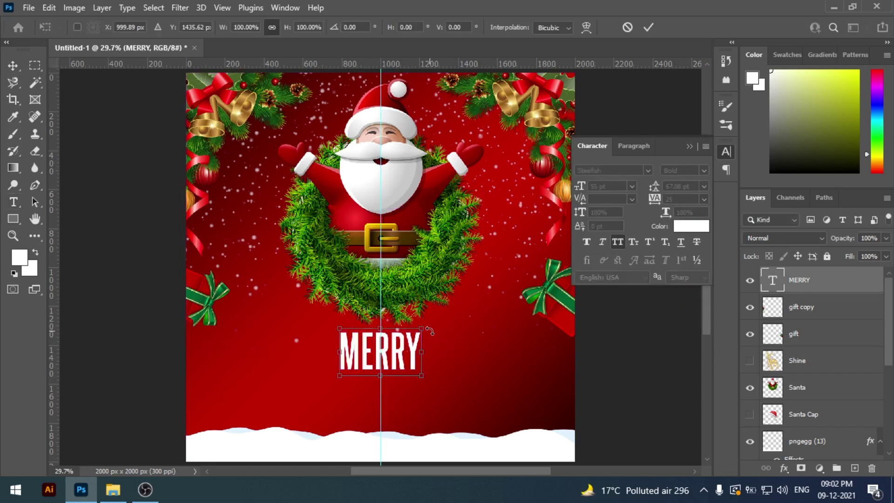
{"action": "key", "text": "Return"}
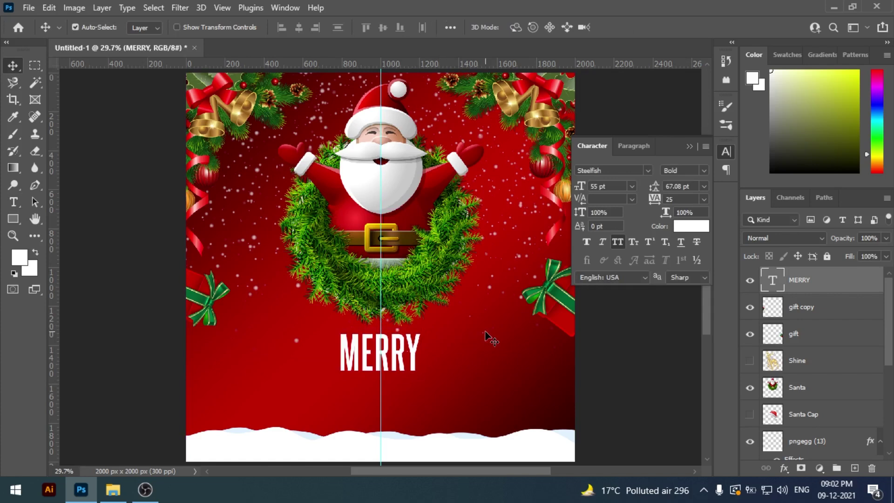
{"action": "key", "text": "shift+Down"}
{"action": "key", "text": "shift+Down"}
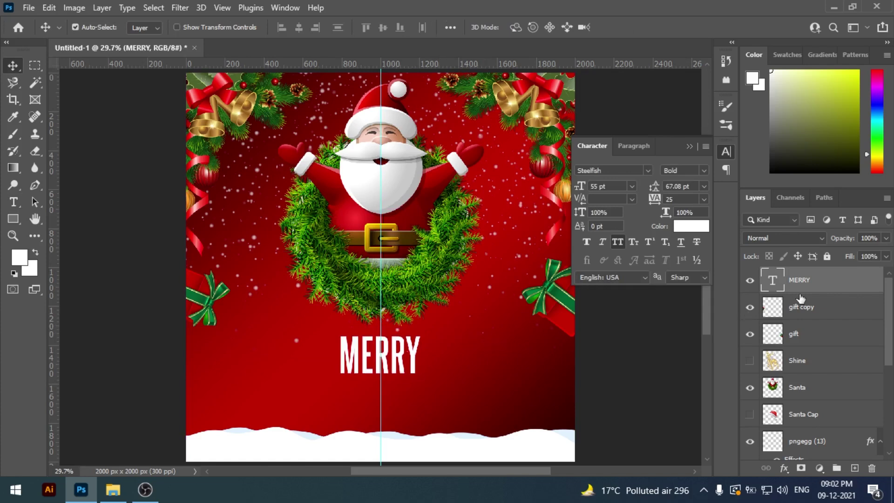
{"action": "left_click", "coordinate": [727, 153]}
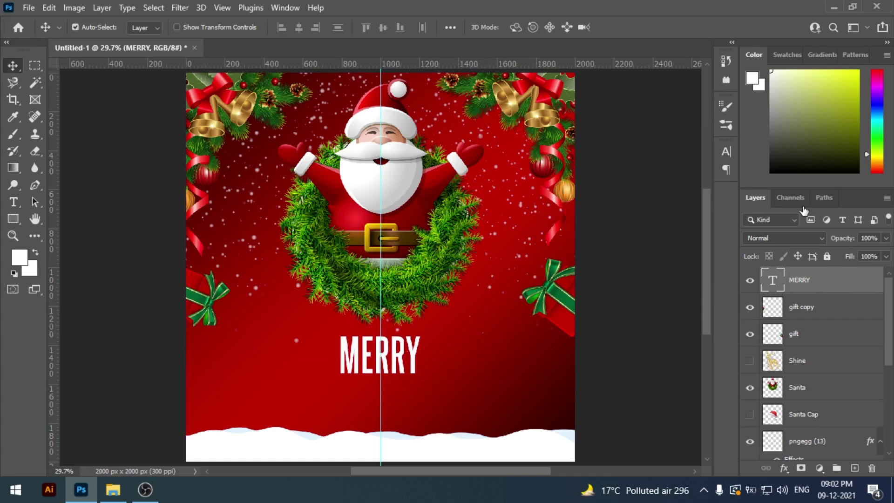
Step: Give MERRY a drop shadow with opacity 44, distance 22 and size 21
{"action": "double_click", "coordinate": [838, 280]}
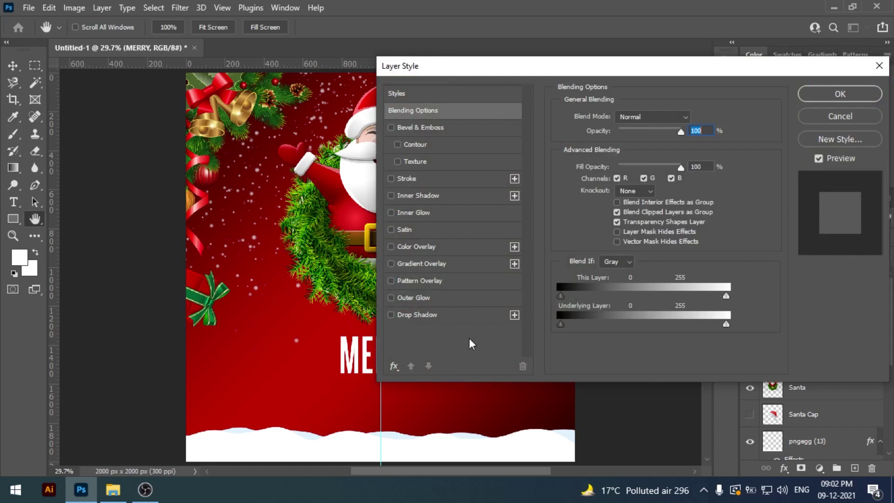
{"action": "left_click", "coordinate": [444, 314]}
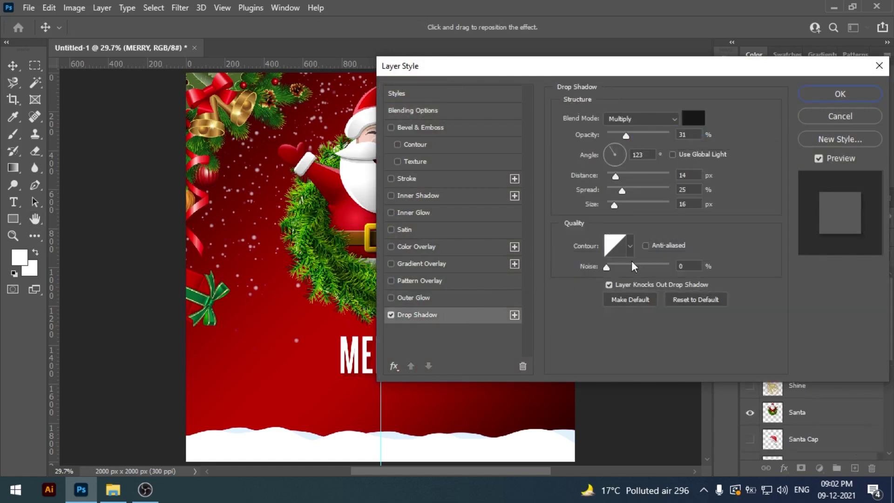
{"action": "double_click", "coordinate": [685, 135]}
{"action": "type", "text": "44"}
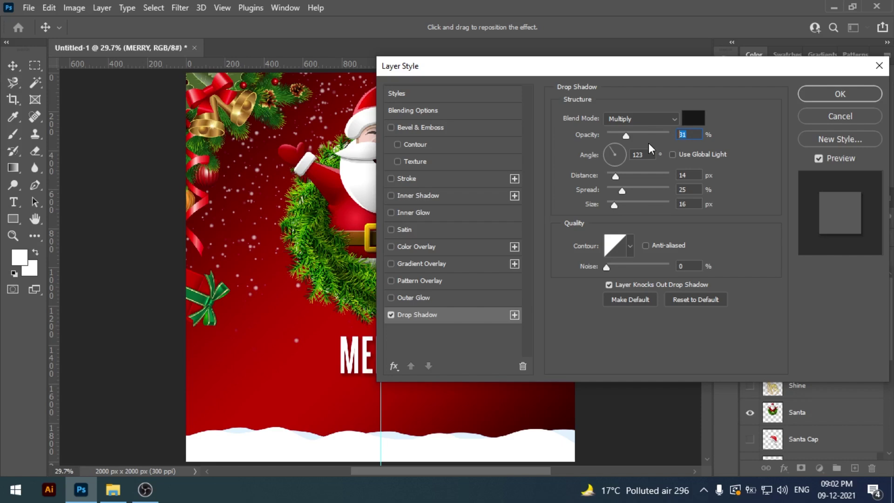
{"action": "double_click", "coordinate": [685, 175]}
{"action": "type", "text": "22"}
{"action": "type", "text": "21"}
{"action": "left_click_drag", "start_coordinate": [572, 70], "coordinate": [665, 66]}
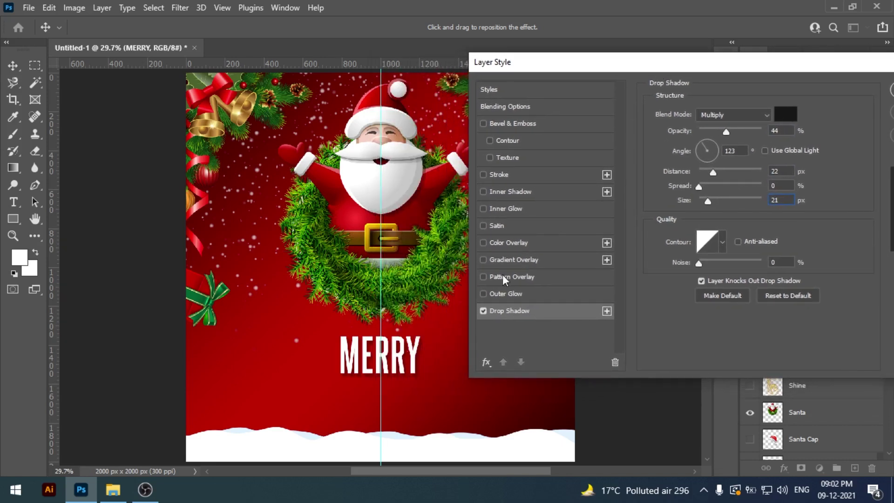
Step: Add a faint diagonal-stripe pattern overlay to MERRY, reducing its scale from 608 to 226
{"action": "left_click", "coordinate": [484, 277]}
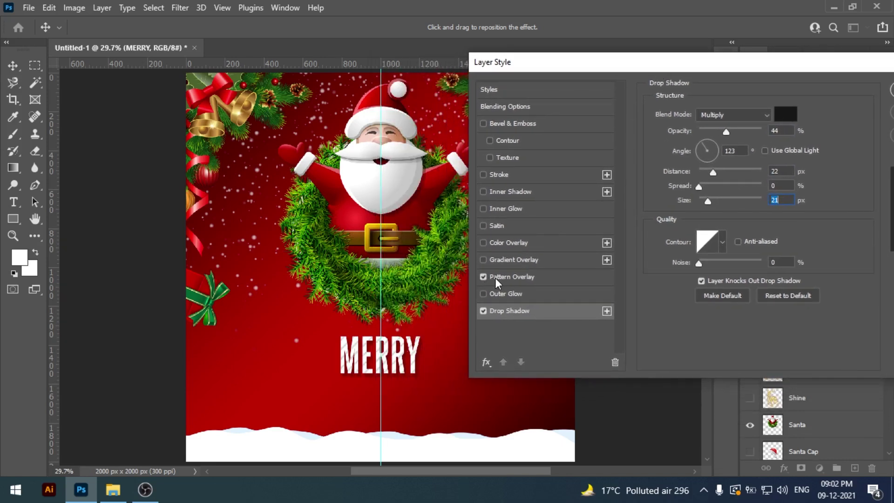
{"action": "left_click", "coordinate": [514, 277]}
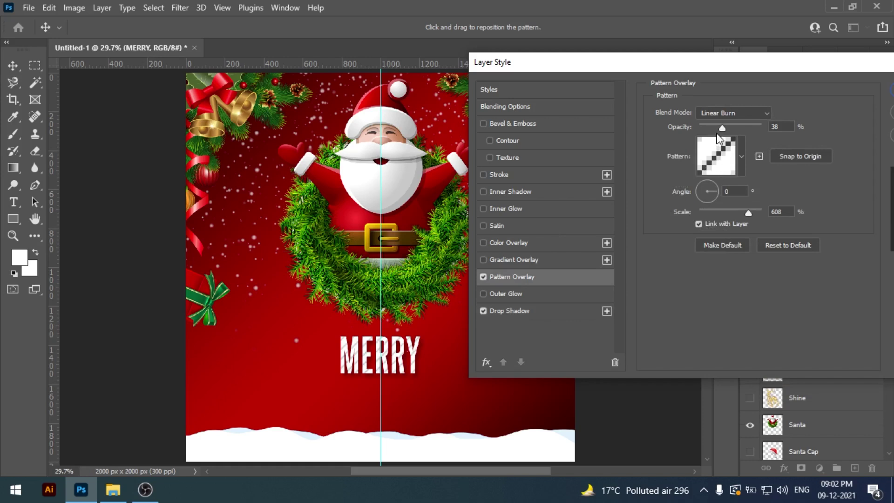
{"action": "left_click_drag", "start_coordinate": [717, 132], "coordinate": [713, 132]}
{"action": "left_click_drag", "start_coordinate": [747, 212], "coordinate": [735, 211]}
{"action": "left_click", "coordinate": [737, 211]}
{"action": "left_click_drag", "start_coordinate": [746, 67], "coordinate": [634, 65]}
{"action": "left_click", "coordinate": [793, 87]}
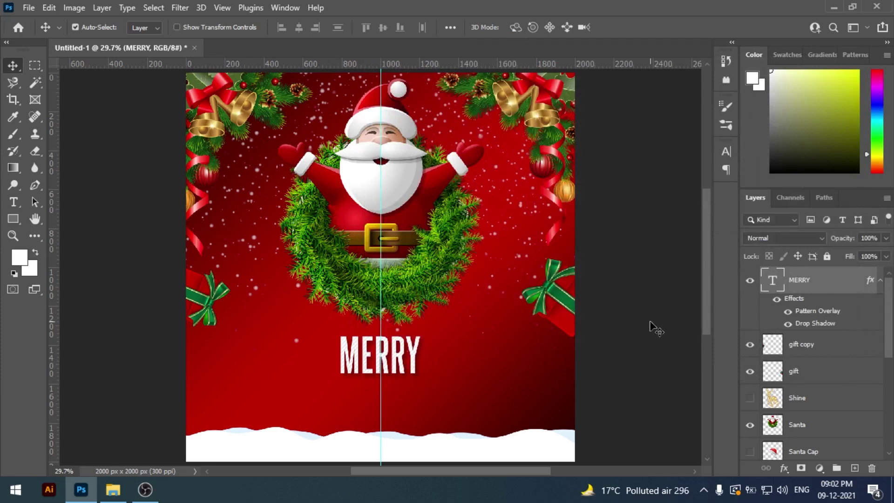
Step: Duplicate the MERRY layer with its effects and move the copy below the original
{"action": "left_click", "coordinate": [816, 281], "text": "ctrl"}
{"action": "left_click", "coordinate": [803, 284]}
{"action": "left_click_drag", "start_coordinate": [802, 283], "coordinate": [854, 468]}
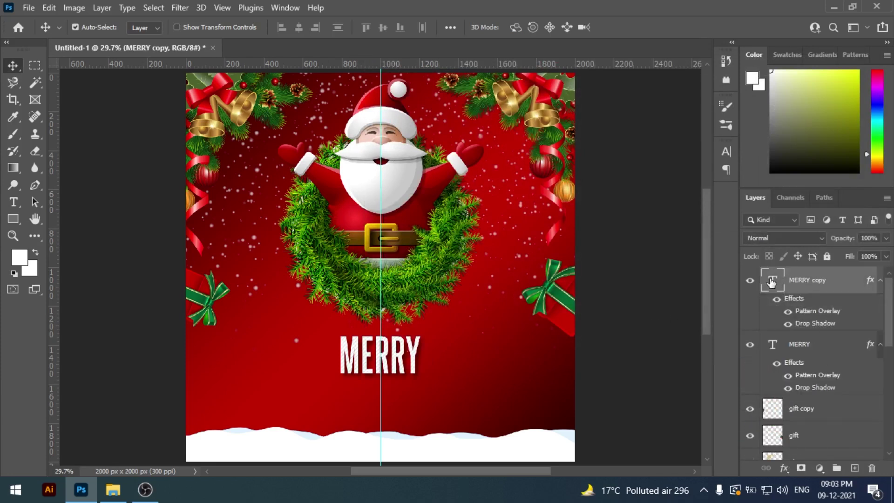
{"action": "double_click", "coordinate": [772, 282]}
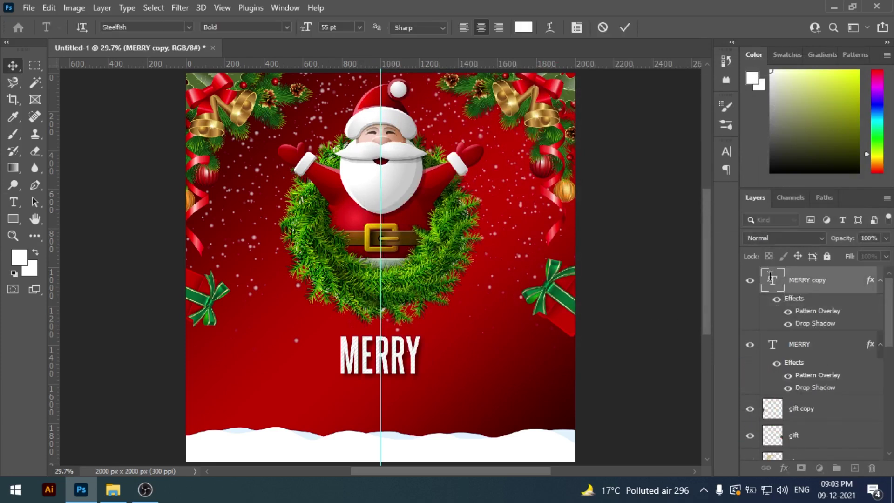
{"action": "left_click", "coordinate": [12, 65]}
{"action": "key", "text": "shift+Down"}
{"action": "key", "text": "shift+Down"}
{"action": "key", "text": "shift+Down"}
{"action": "key", "text": "shift+Down"}
{"action": "key", "text": "shift+Down"}
{"action": "key", "text": "shift+Down"}
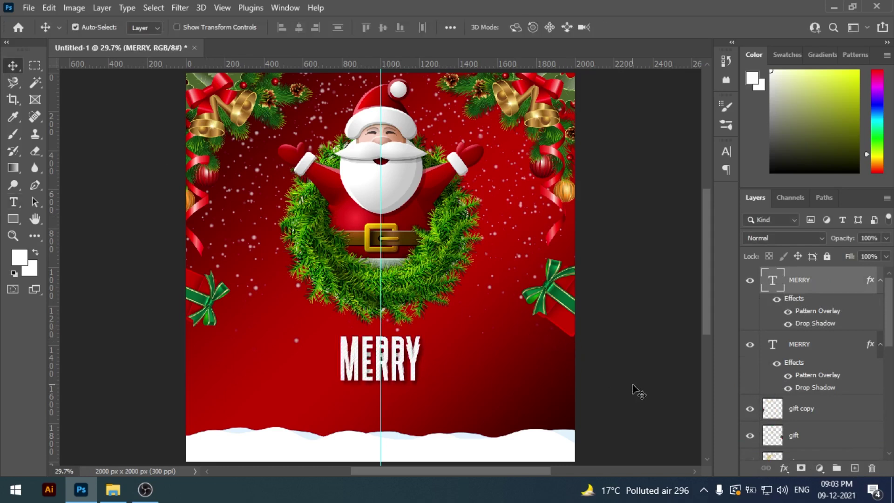
{"action": "key", "text": "shift+Down"}
{"action": "key", "text": "shift+Down"}
{"action": "key", "text": "shift+Down"}
{"action": "key", "text": "shift+Down"}
{"action": "key", "text": "shift+Down"}
{"action": "key", "text": "shift+Down"}
{"action": "key", "text": "shift+Down"}
{"action": "key", "text": "shift+Down"}
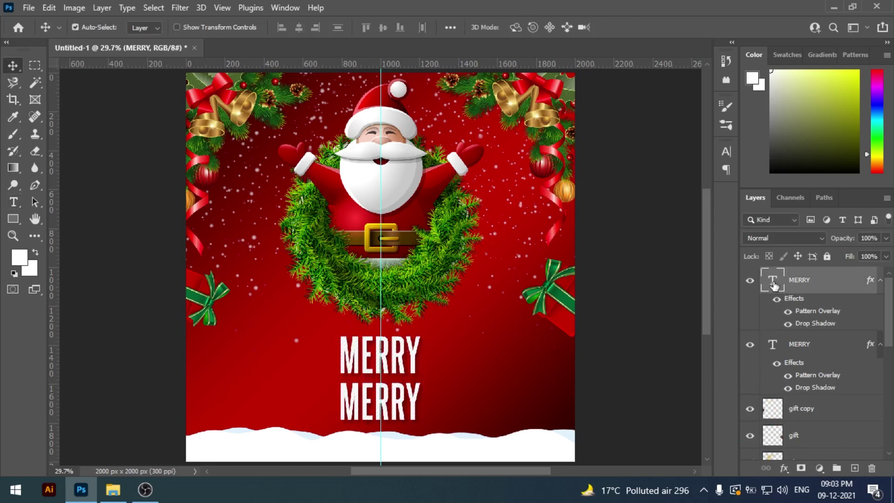
Step: Retype the lower copy as 'CHRISTMAS'
{"action": "double_click", "coordinate": [772, 282]}
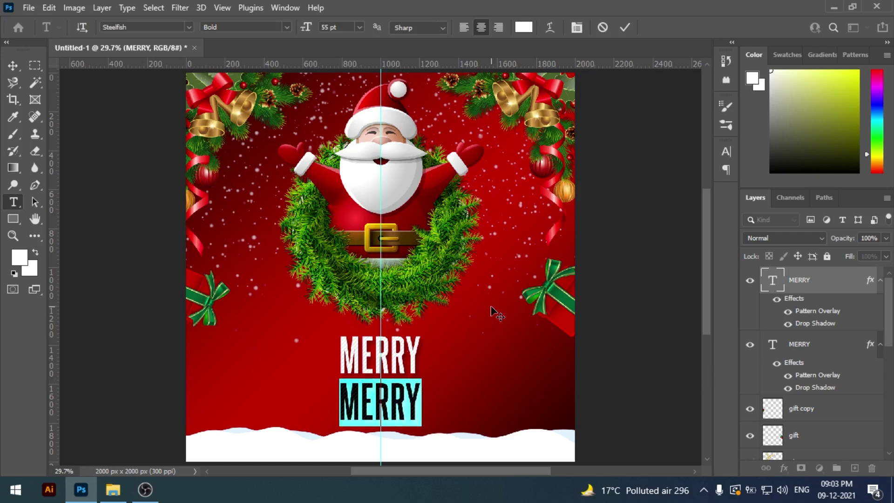
{"action": "type", "text": "C"}
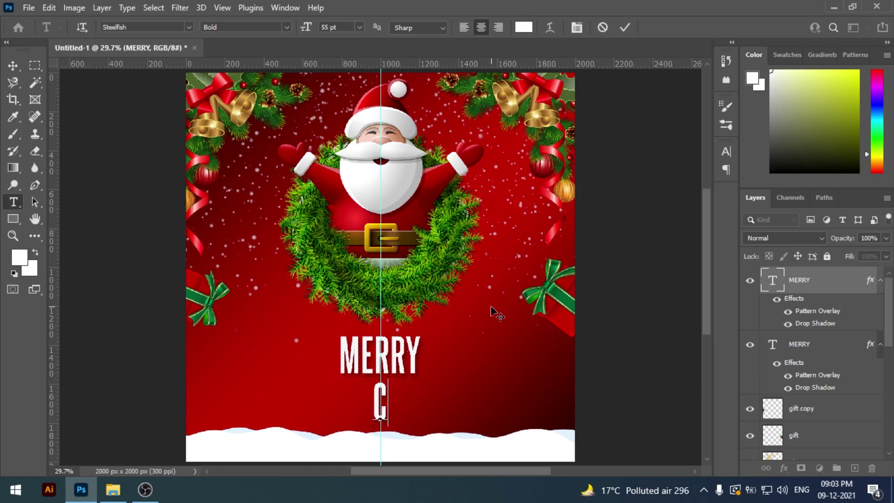
{"action": "type", "text": "HRIST"}
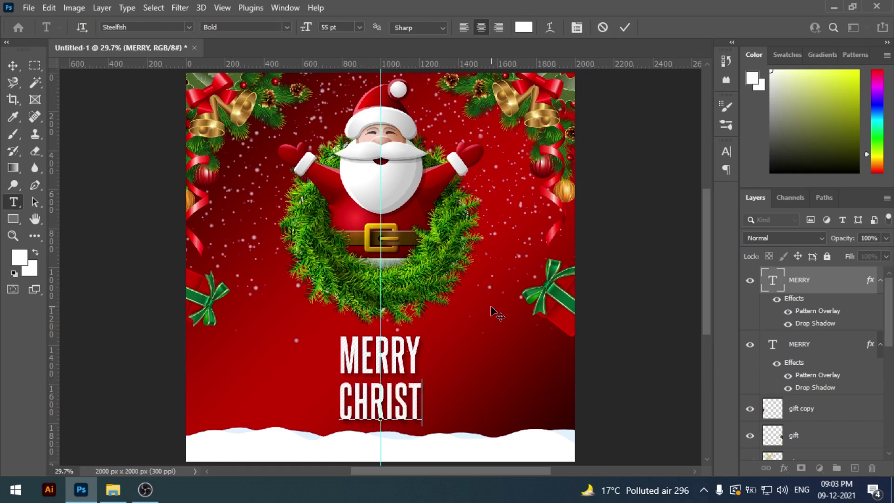
{"action": "type", "text": "MAS"}
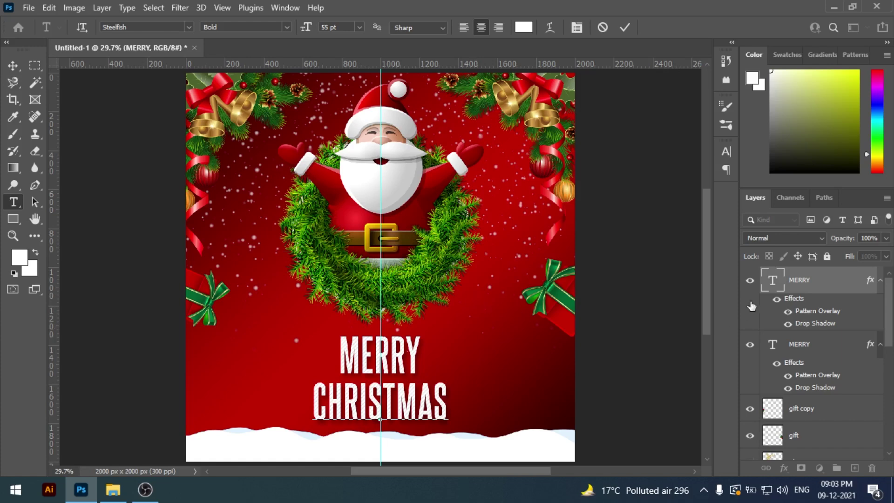
{"action": "double_click", "coordinate": [780, 280]}
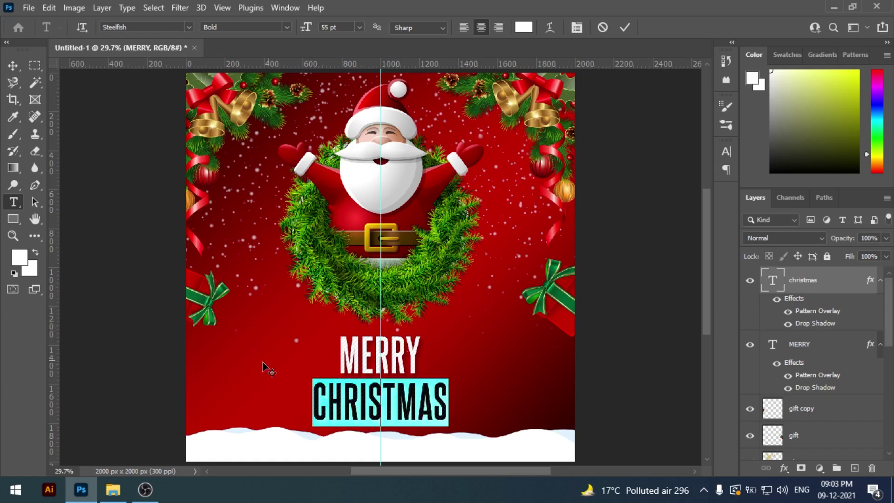
Step: Recolour the CHRISTMAS text lime green (#d9ef7d)
{"action": "left_click", "coordinate": [22, 268]}
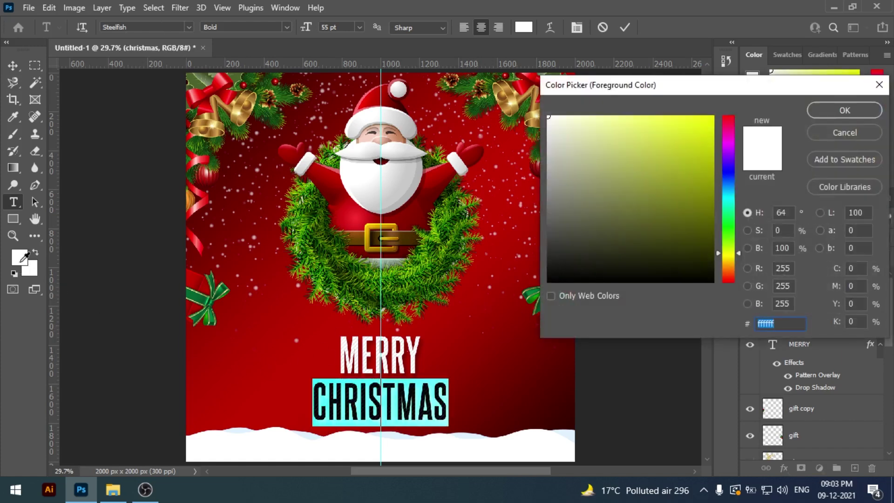
{"action": "type", "text": "d9"}
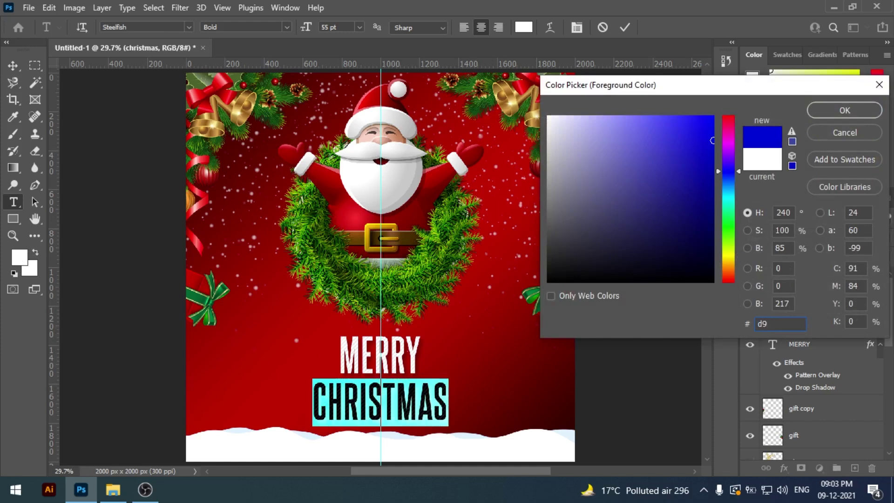
{"action": "type", "text": "e"}
{"action": "type", "text": "f"}
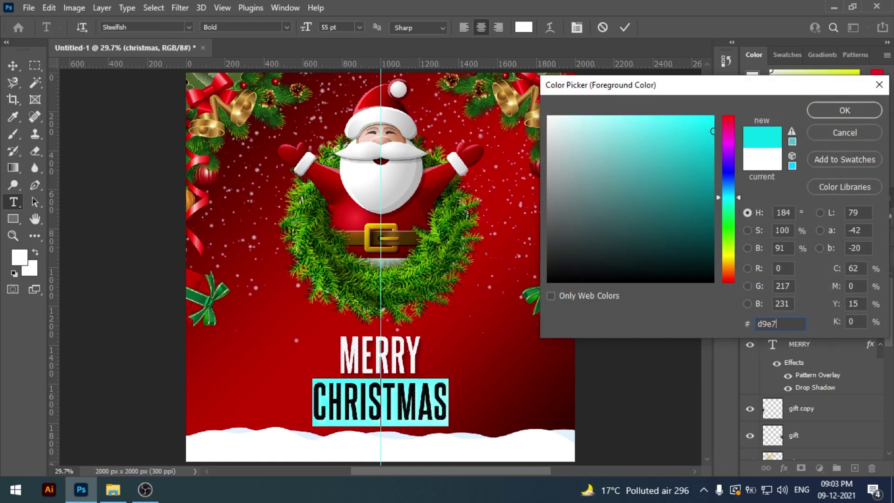
{"action": "type", "text": "7d"}
{"action": "key", "text": "Return"}
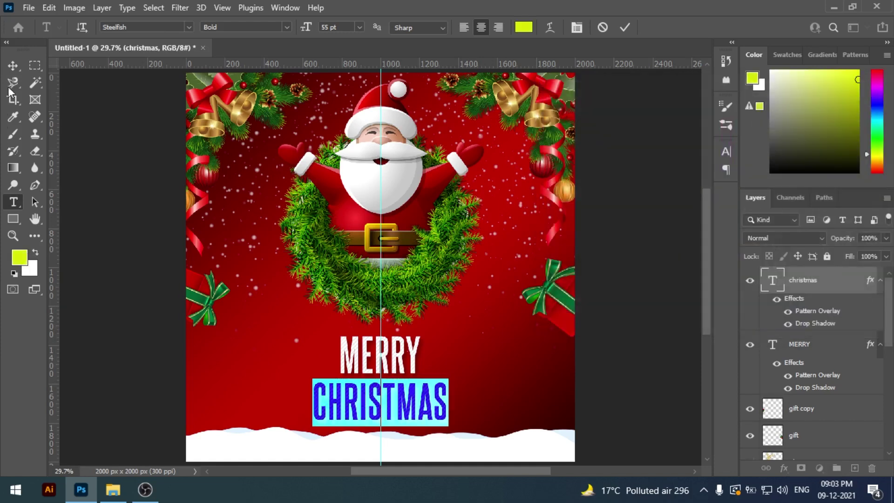
{"action": "left_click", "coordinate": [13, 66]}
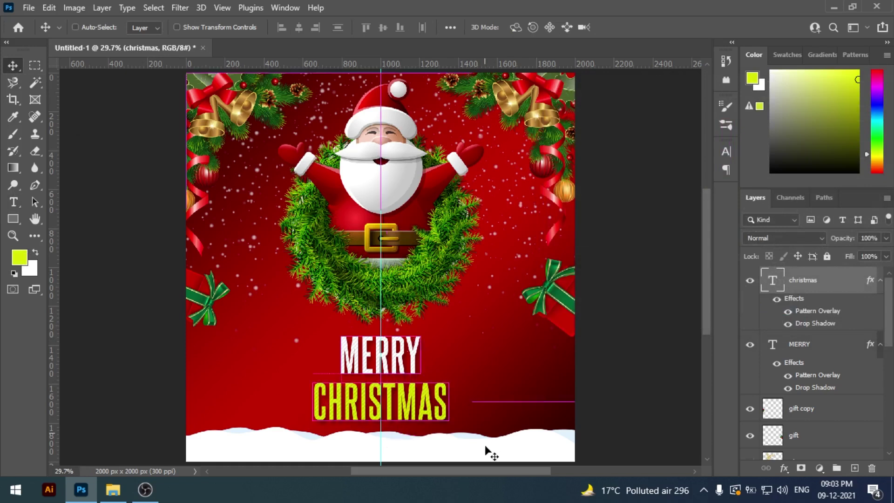
Step: Widen the CHRISTMAS text by about 5%
{"action": "key", "text": "ctrl+t"}
{"action": "left_click_drag", "start_coordinate": [446, 403], "coordinate": [449, 403]}
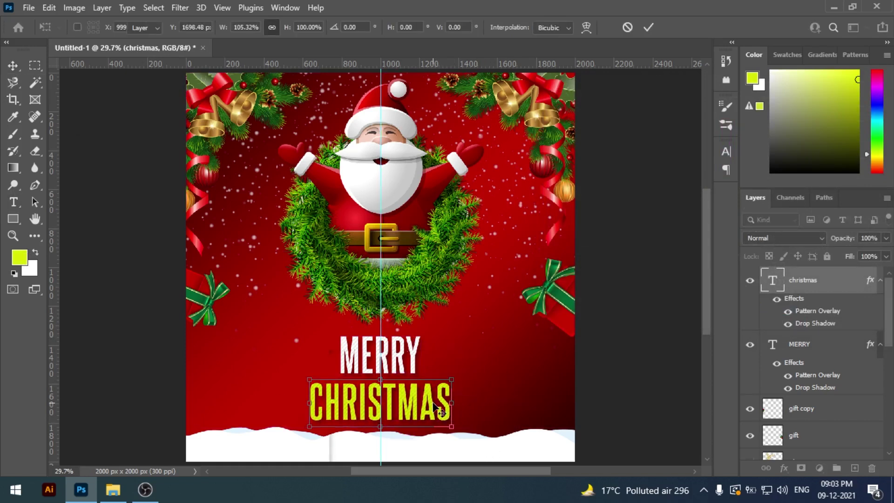
{"action": "key", "text": "Return"}
{"action": "left_click", "coordinate": [599, 398]}
{"action": "key", "text": "ctrl+plus"}
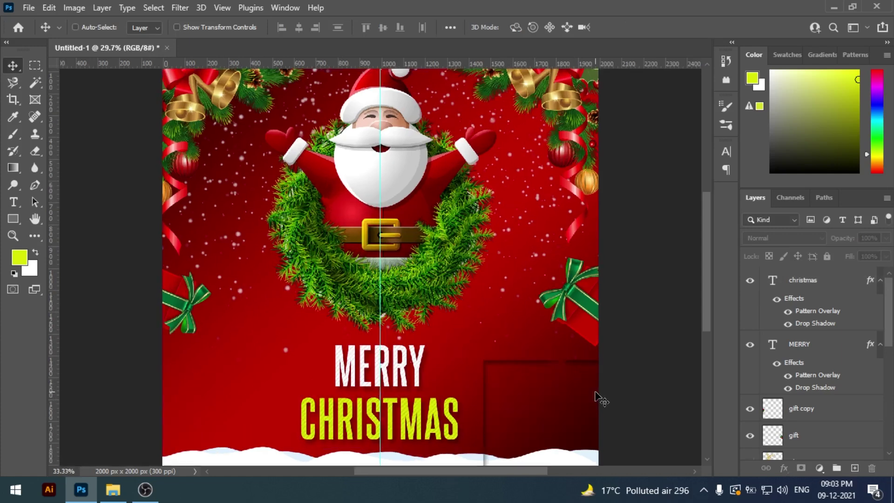
{"action": "key", "text": "ctrl+plus"}
Step: Nudge the CHRISTMAS lettering into place below the wreath and fit the poster in view
{"action": "left_click_drag", "start_coordinate": [492, 391], "coordinate": [478, 260]}
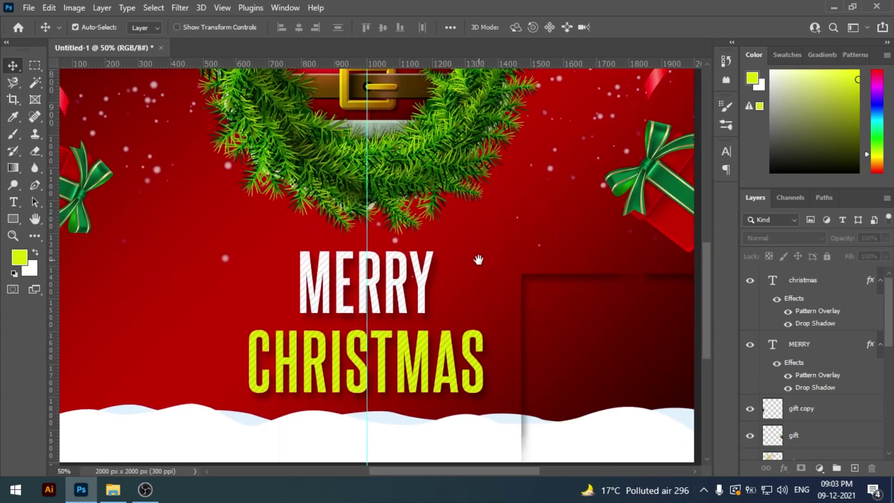
{"action": "left_click_drag", "start_coordinate": [460, 336], "coordinate": [464, 343]}
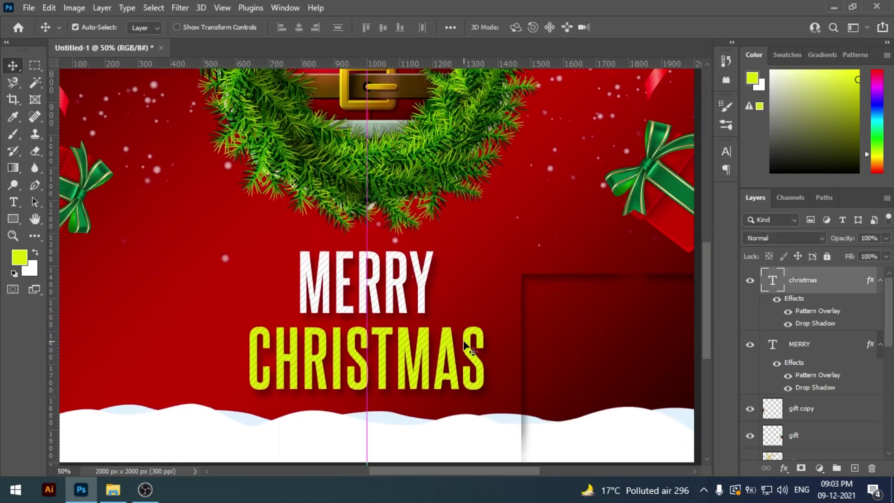
{"action": "key", "text": "ctrl+0"}
{"action": "key", "text": "ctrl+minus"}
{"action": "left_click", "coordinate": [577, 386], "text": "ctrl"}
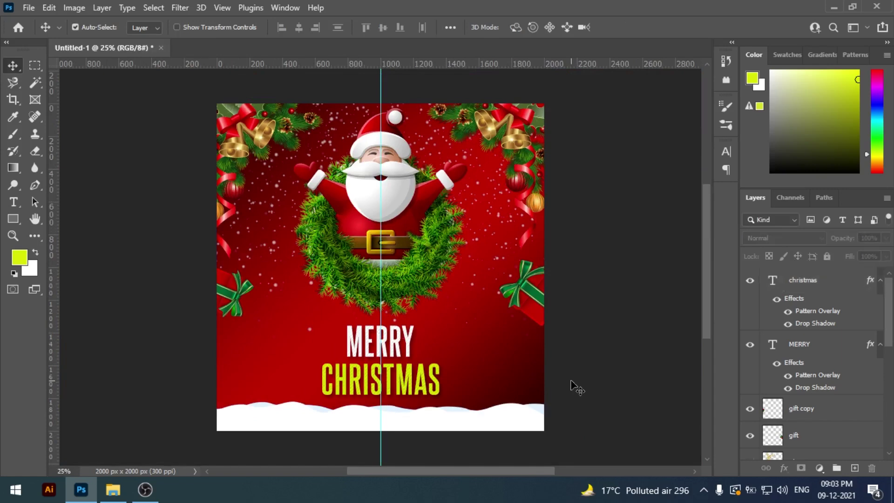
Step: Review the MERRY and CHRISTMAS text layers, then clear the selection and scroll the Layers panel
{"action": "key", "text": "ctrl+0"}
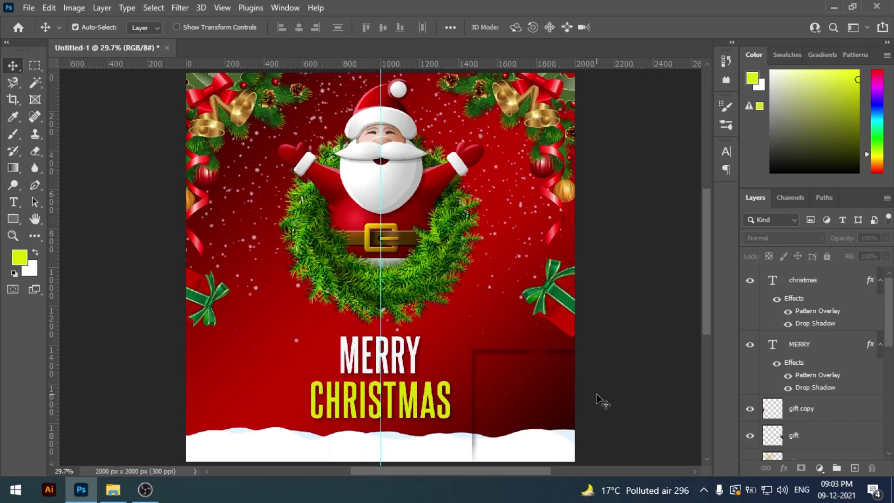
{"action": "key", "text": "ctrl+minus"}
{"action": "left_click", "coordinate": [437, 384]}
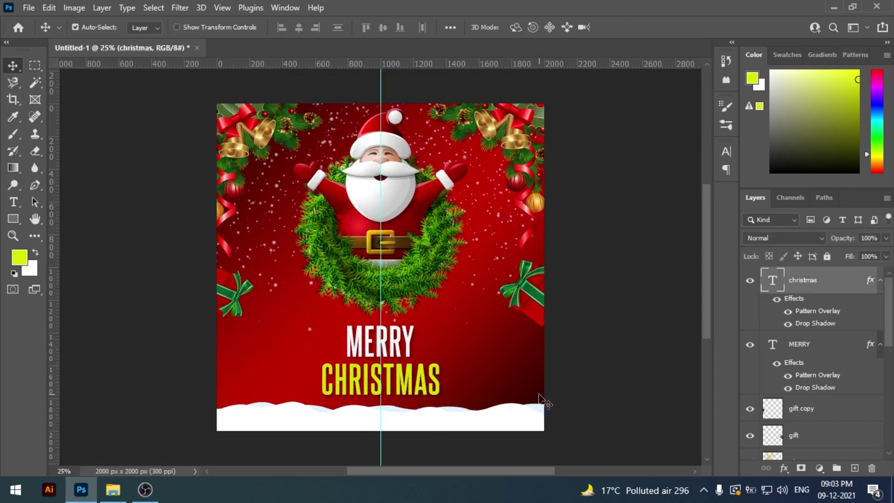
{"action": "left_click", "coordinate": [458, 370]}
{"action": "left_click", "coordinate": [412, 349]}
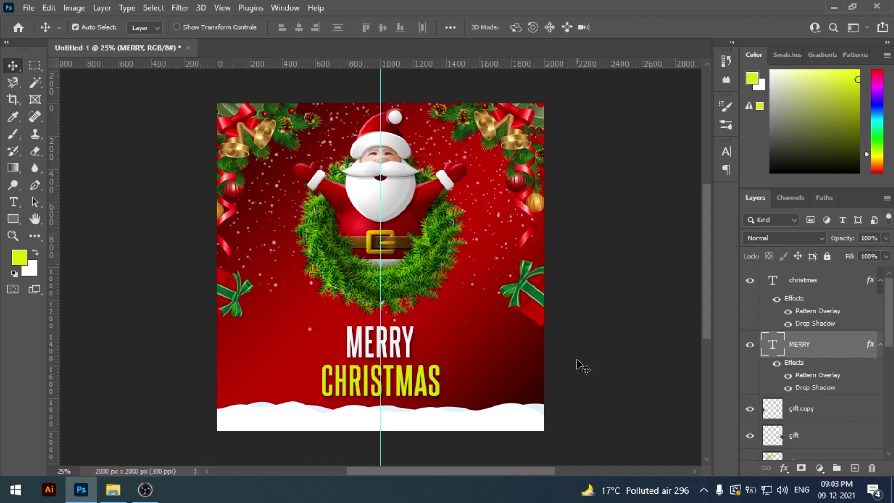
{"action": "left_click", "coordinate": [752, 381]}
{"action": "left_click_drag", "start_coordinate": [888, 321], "coordinate": [891, 356]}
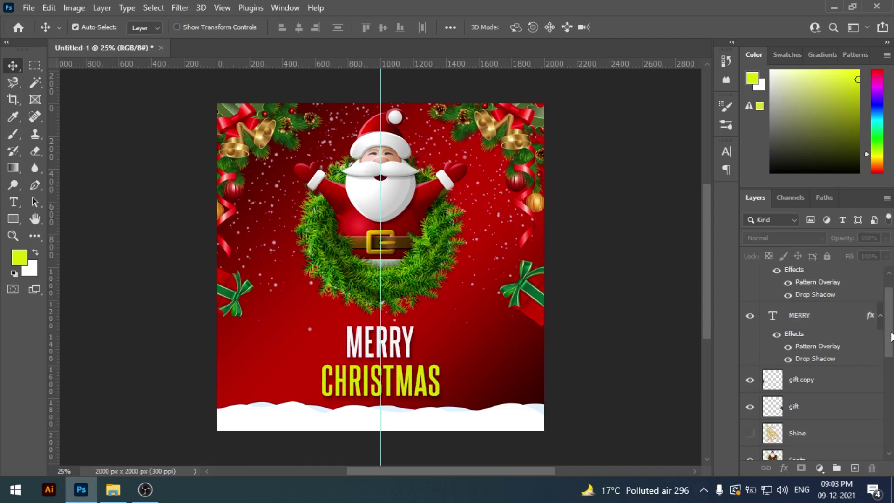
Step: Show the Shine reindeer and scale it down into the bottom-right corner beside CHRISTMAS
{"action": "left_click", "coordinate": [749, 363]}
{"action": "left_click", "coordinate": [801, 364]}
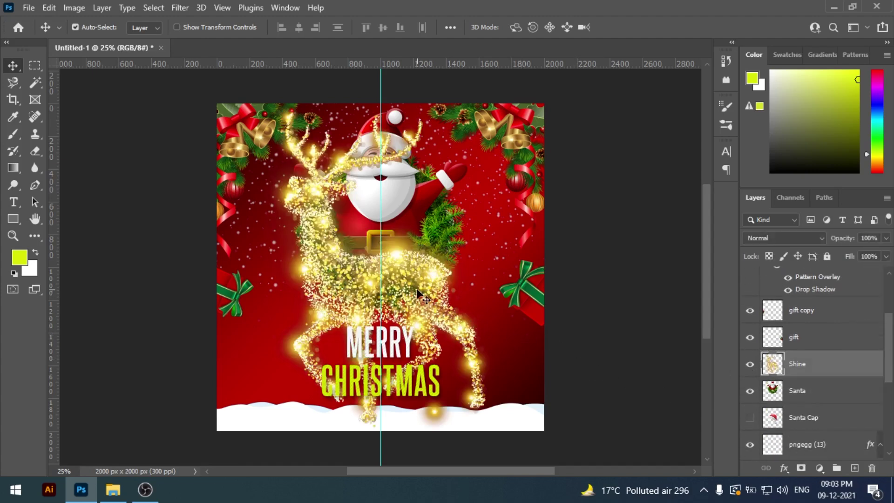
{"action": "key", "text": "ctrl+t"}
{"action": "left_click_drag", "start_coordinate": [489, 96], "coordinate": [447, 179]}
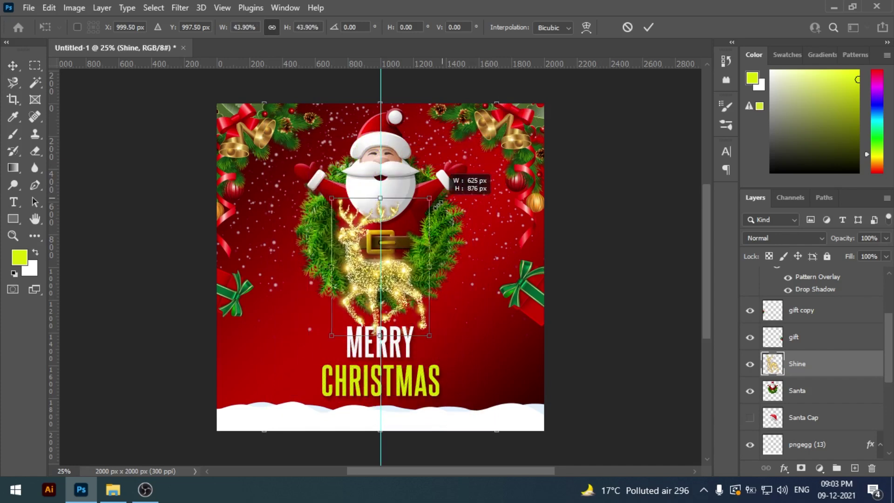
{"action": "left_click_drag", "start_coordinate": [405, 284], "coordinate": [518, 368]}
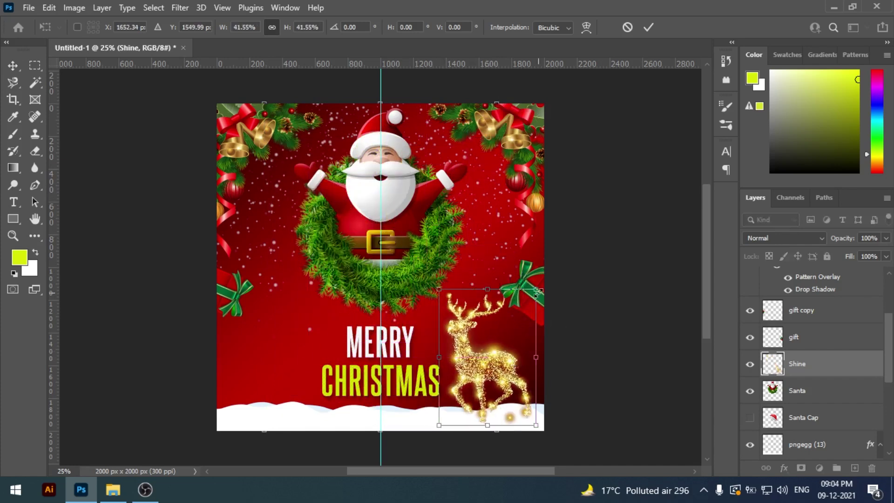
{"action": "mouse_move", "coordinate": [536, 297]}
{"action": "left_mouse_down"}
{"action": "mouse_move", "coordinate": [526, 319]}
{"action": "mouse_move", "coordinate": [531, 312]}
{"action": "left_mouse_up"}
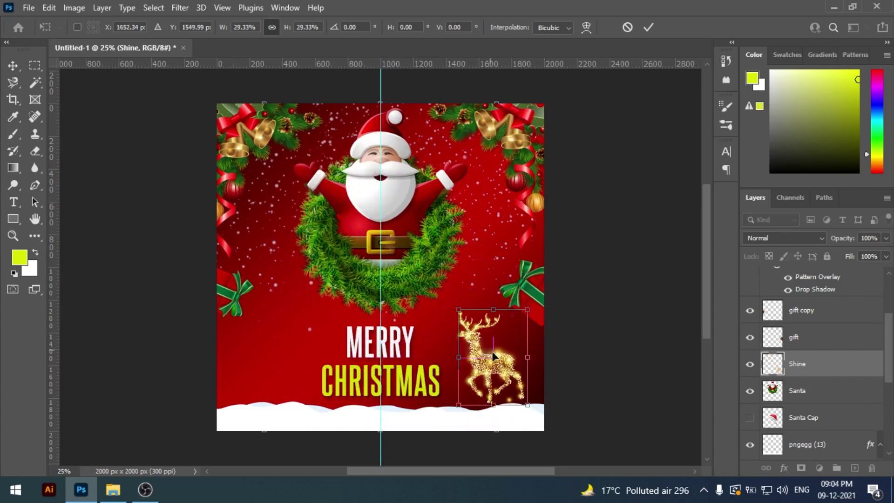
{"action": "left_click_drag", "start_coordinate": [492, 351], "coordinate": [493, 368]}
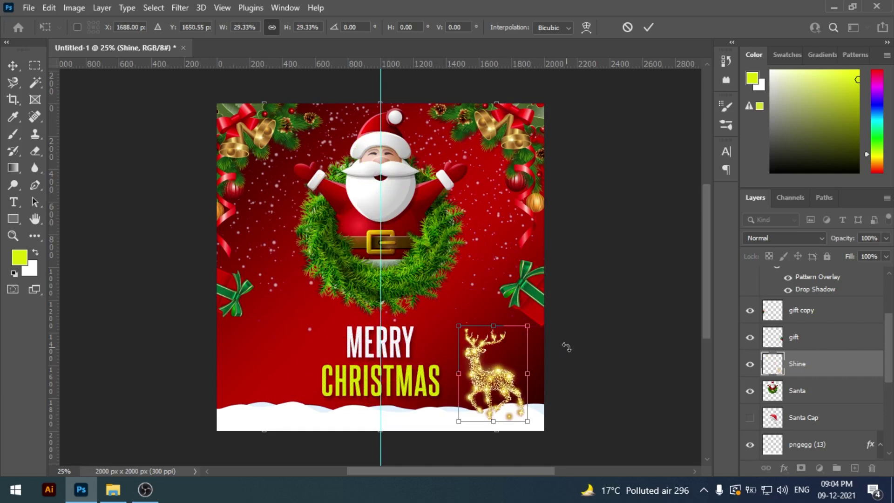
{"action": "left_click", "coordinate": [649, 30]}
Step: Resize the gift on the right edge and nudge it up slightly
{"action": "left_click", "coordinate": [526, 291]}
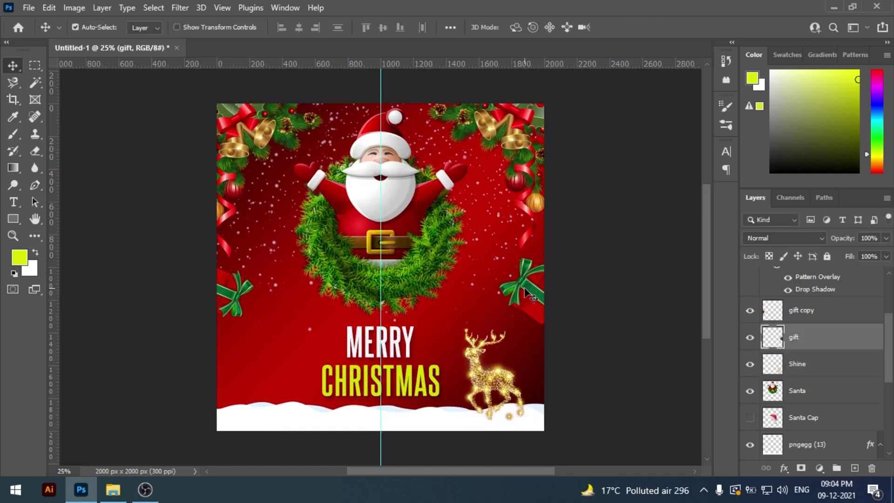
{"action": "key", "text": "ctrl+t"}
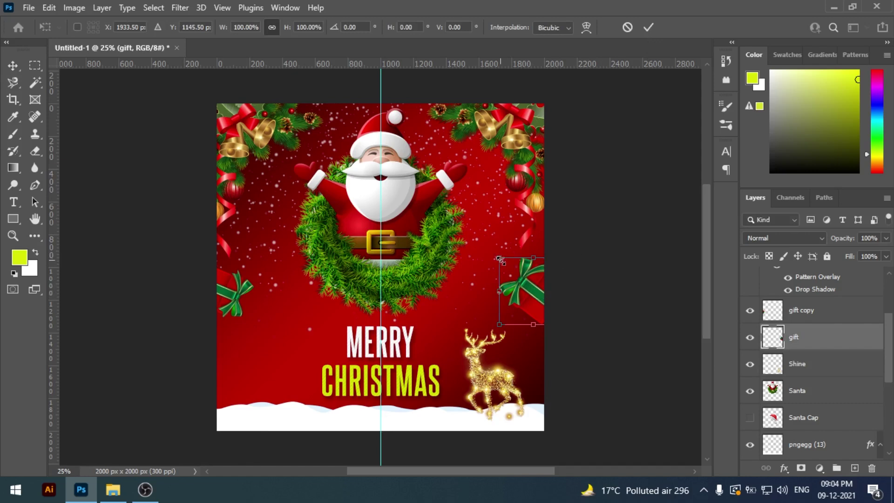
{"action": "left_click_drag", "start_coordinate": [500, 259], "coordinate": [562, 263]}
{"action": "key", "text": "Return"}
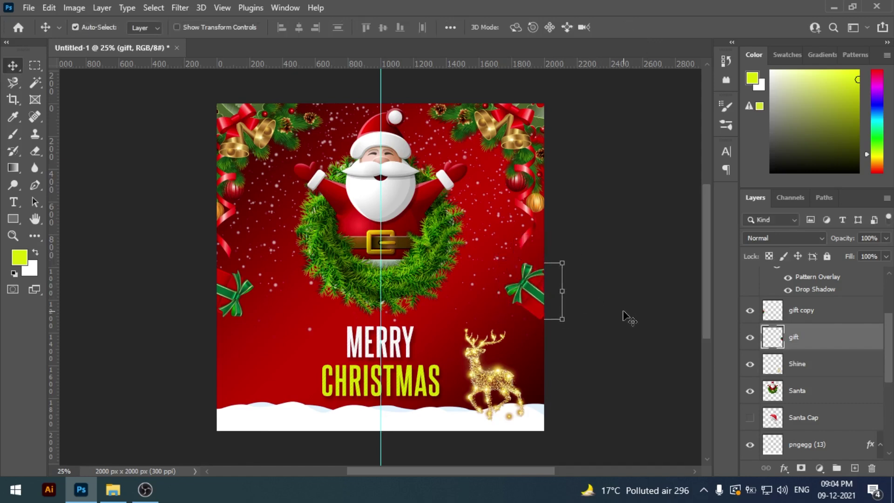
{"action": "key", "text": "shift+Up"}
{"action": "key", "text": "shift+Up"}
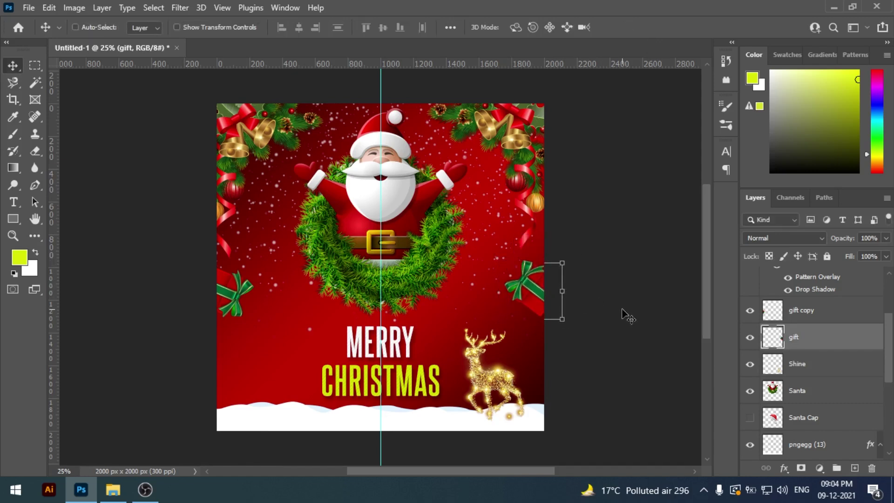
{"action": "key", "text": "ctrl+plus"}
{"action": "key", "text": "ctrl+0"}
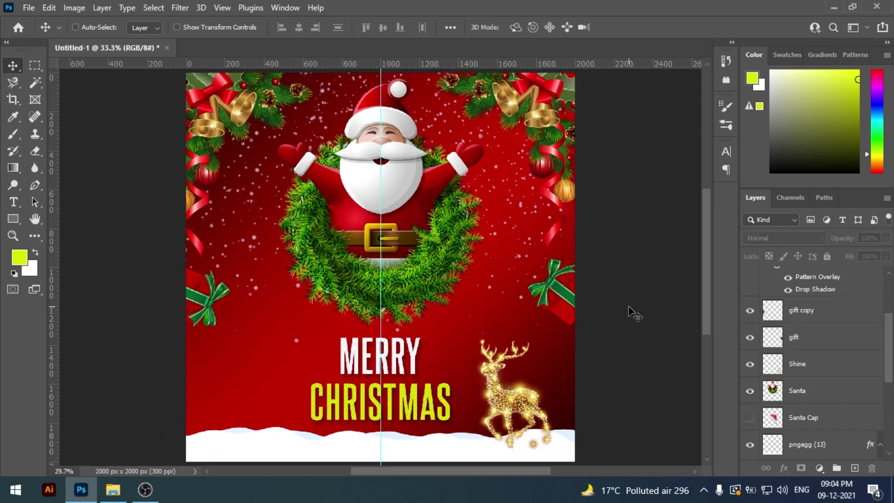
{"action": "left_click", "coordinate": [554, 292], "text": "ctrl"}
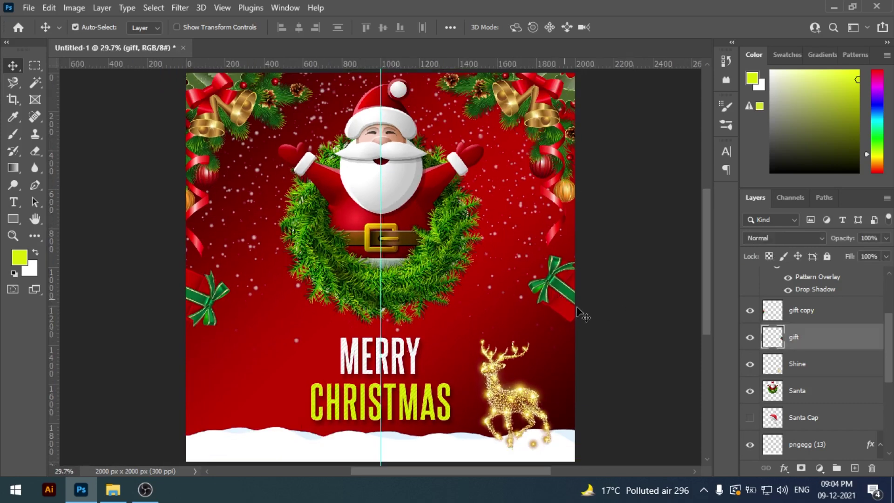
Step: Fine-position the glitter reindeer at bottom right, then duplicate it as Shine copy
{"action": "left_click_drag", "start_coordinate": [521, 391], "coordinate": [532, 382]}
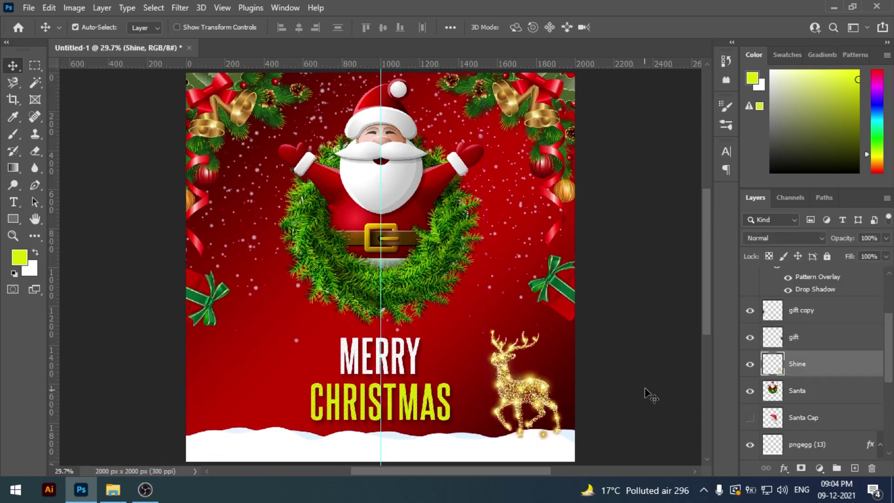
{"action": "key", "text": "shift+Down"}
{"action": "key", "text": "shift+Down"}
{"action": "key", "text": "shift+Down"}
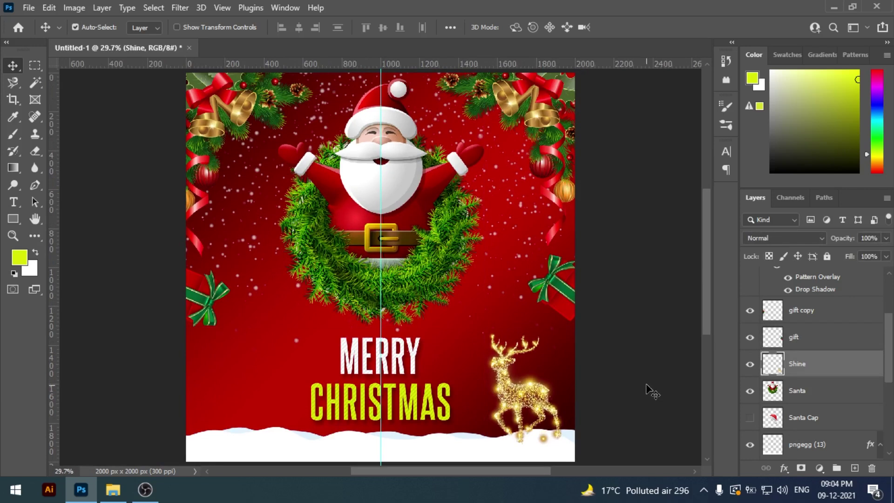
{"action": "key", "text": "shift+Down"}
{"action": "key", "text": "shift+Left"}
{"action": "key", "text": "shift+Left"}
{"action": "key", "text": "shift+Down"}
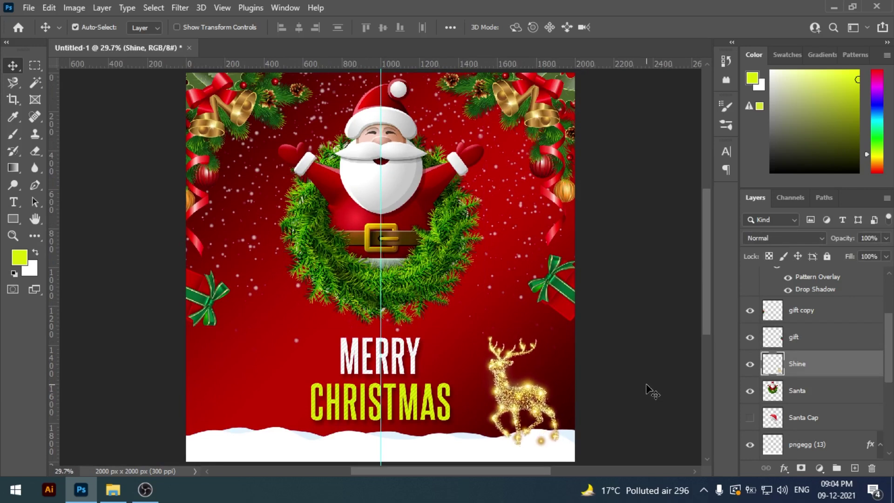
{"action": "key", "text": "shift+Left"}
{"action": "key", "text": "shift+Right"}
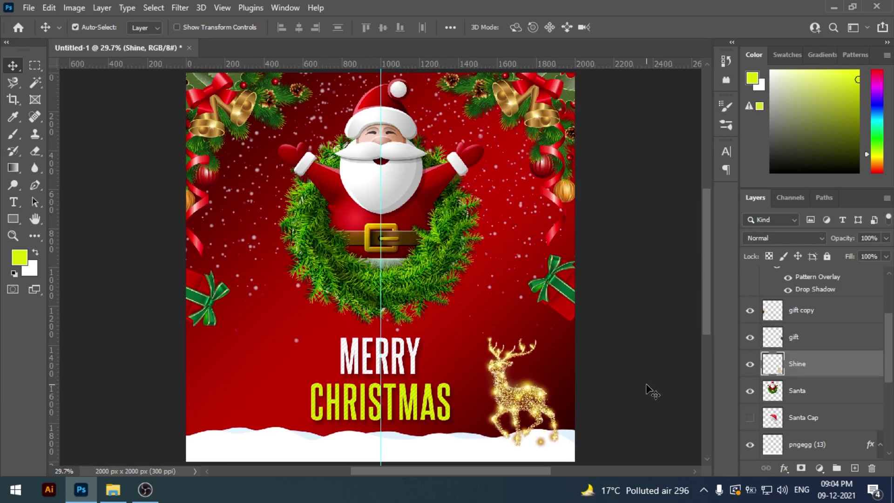
{"action": "key", "text": "shift+Down"}
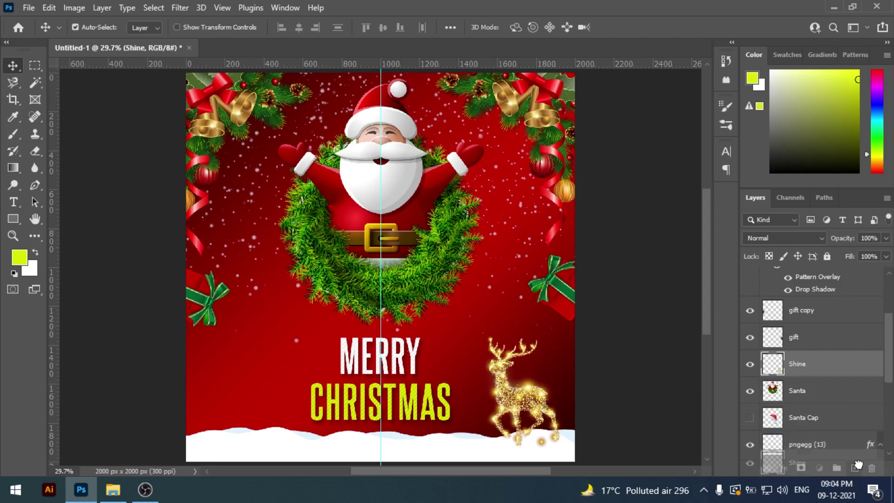
{"action": "key", "text": "ctrl+j"}
{"action": "key", "text": "shift+Left"}
{"action": "key", "text": "shift+Left"}
Step: Slide the Shine copy reindeer left and flip it horizontally
{"action": "key", "text": "shift+Left"}
{"action": "key", "text": "shift+Left"}
{"action": "key", "text": "shift+Left"}
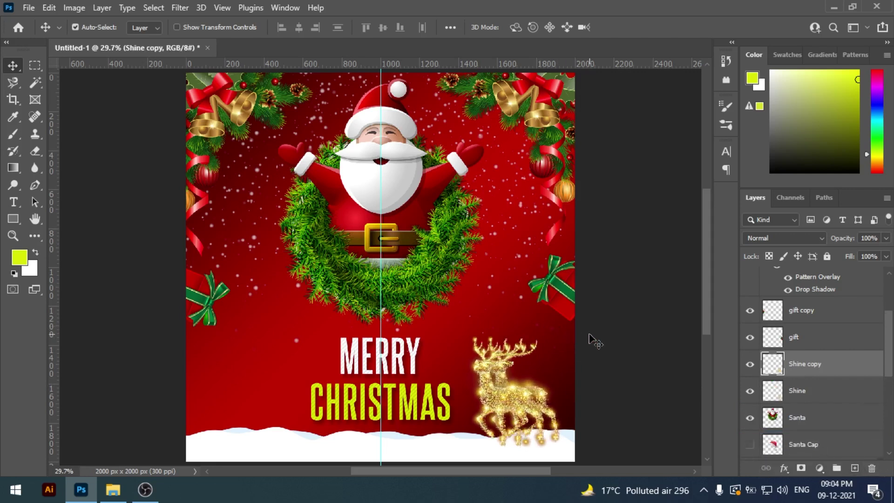
{"action": "key", "text": "shift+Left"}
{"action": "key", "text": "shift+Left"}
{"action": "key", "text": "shift+Left"}
{"action": "key", "text": "shift+Left"}
{"action": "key", "text": "shift+Left"}
{"action": "key", "text": "shift+Left"}
{"action": "key", "text": "shift+Left"}
{"action": "key", "text": "shift+Left"}
{"action": "key", "text": "shift+Left"}
{"action": "key", "text": "shift+Left"}
{"action": "key", "text": "shift+Left"}
{"action": "key", "text": "shift+Left"}
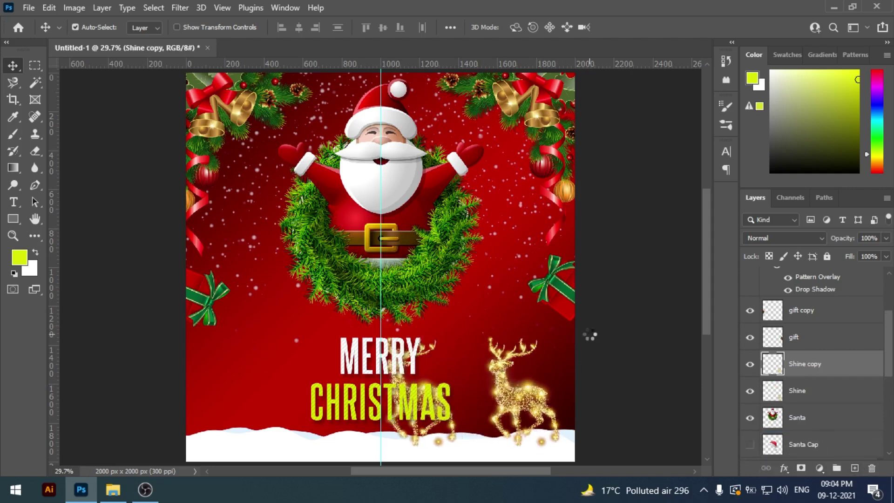
{"action": "key", "text": "shift+Left"}
{"action": "key", "text": "shift+Left"}
{"action": "key", "text": "shift+Left"}
{"action": "key", "text": "shift+Left"}
{"action": "key", "text": "shift+Left"}
{"action": "key", "text": "shift+Left"}
{"action": "key", "text": "shift+Left"}
{"action": "key", "text": "shift+Left"}
{"action": "key", "text": "shift+Left"}
{"action": "key", "text": "shift+Left"}
{"action": "key", "text": "shift+Left"}
{"action": "key", "text": "shift+Left"}
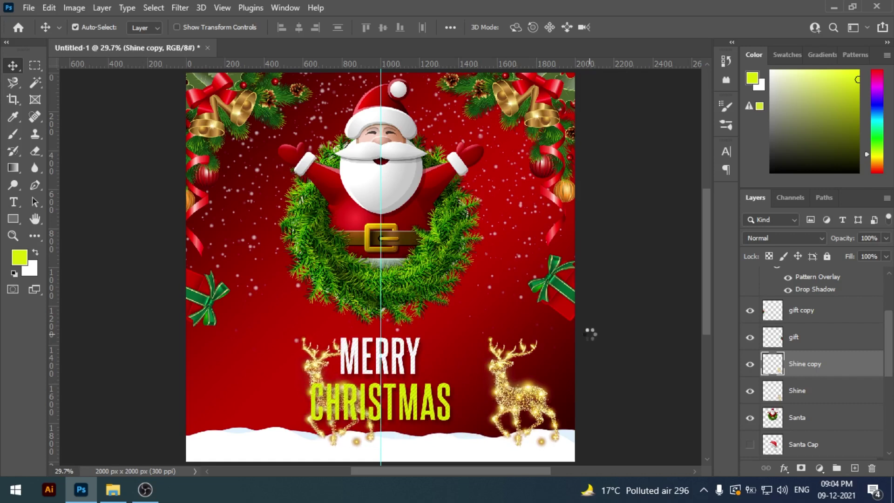
{"action": "key", "text": "shift+Left"}
{"action": "key", "text": "shift+Left"}
{"action": "key", "text": "shift+Left"}
{"action": "key", "text": "shift+Left"}
{"action": "key", "text": "shift+Left"}
{"action": "key", "text": "shift+Left"}
{"action": "key", "text": "shift+Left"}
{"action": "key", "text": "shift+Left"}
{"action": "key", "text": "shift+Left"}
{"action": "key", "text": "shift+Left"}
{"action": "key", "text": "shift+Left"}
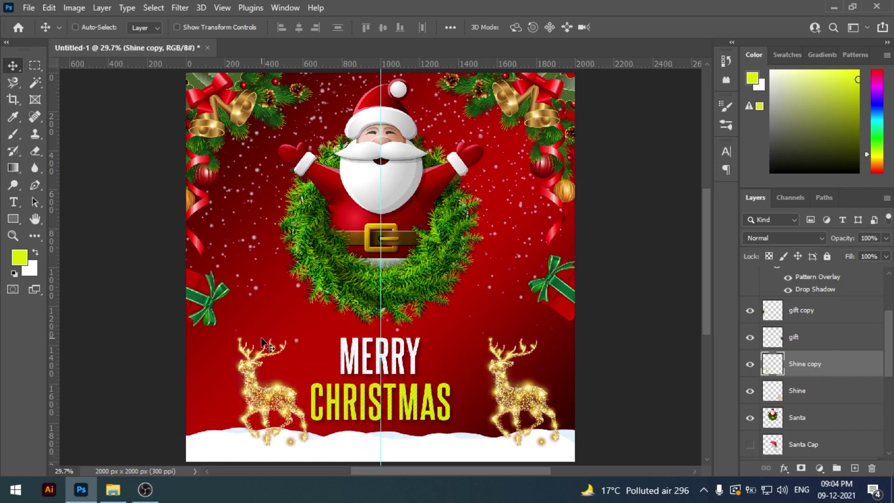
{"action": "key", "text": "ctrl+t"}
{"action": "right_click", "coordinate": [262, 345]}
{"action": "left_click", "coordinate": [284, 317]}
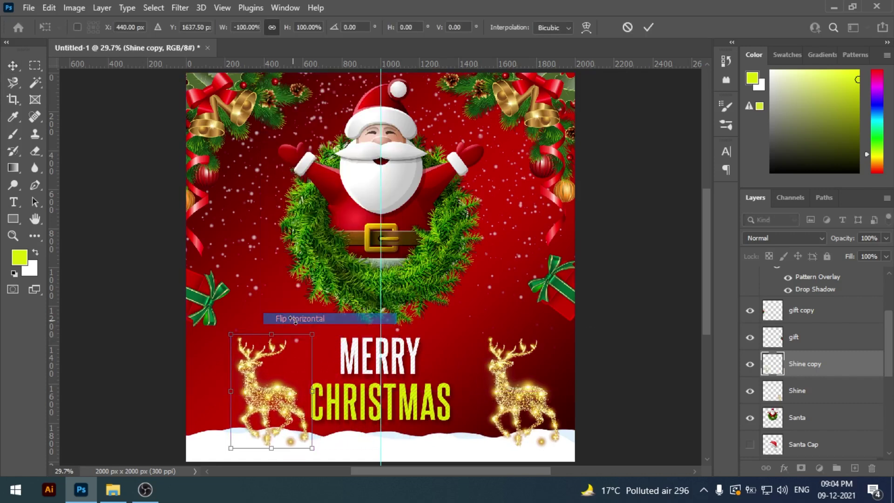
{"action": "key", "text": "Return"}
Step: Nudge the mirrored reindeer further left into the bottom-left corner
{"action": "key", "text": "shift+Left"}
{"action": "key", "text": "shift+Left"}
{"action": "key", "text": "shift+Left"}
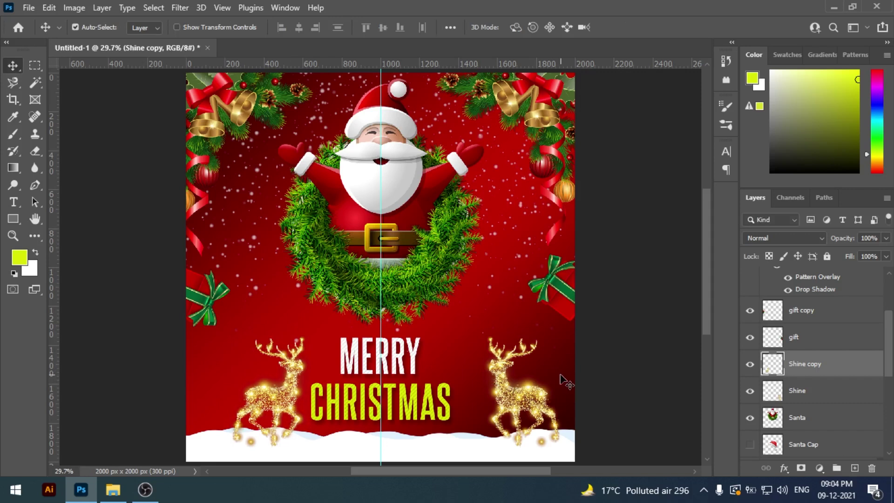
{"action": "key", "text": "shift+Left"}
{"action": "key", "text": "shift+Left"}
{"action": "key", "text": "shift+Left"}
{"action": "key", "text": "shift+Left"}
{"action": "key", "text": "shift+Left"}
{"action": "key", "text": "shift+Left"}
{"action": "key", "text": "Left"}
{"action": "key", "text": "Left"}
{"action": "key", "text": "Left"}
{"action": "key", "text": "Left"}
{"action": "key", "text": "Left"}
{"action": "key", "text": "Left"}
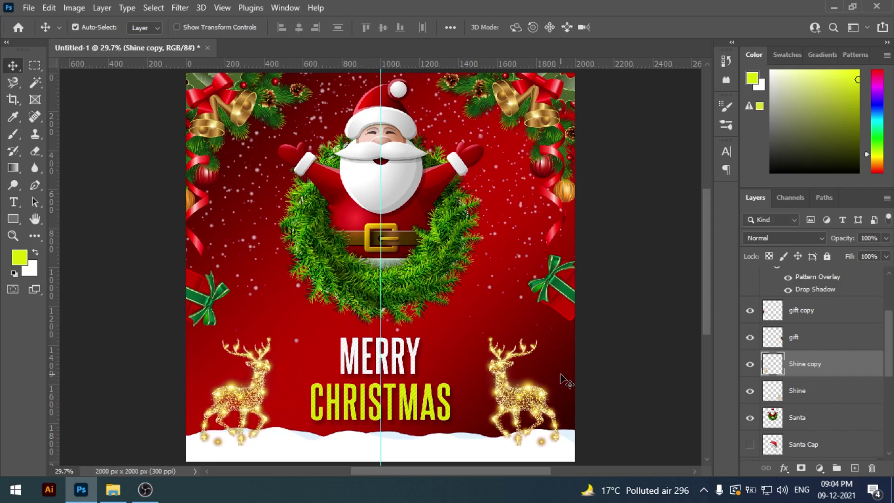
{"action": "key", "text": "Left"}
{"action": "key", "text": "Left"}
{"action": "key", "text": "Left"}
{"action": "key", "text": "Left"}
{"action": "key", "text": "Left"}
{"action": "key", "text": "Left"}
{"action": "key", "text": "shift+Left"}
{"action": "key", "text": "shift+Left"}
Step: Show the Santa Cap layer and shrink it onto the final S of CHRISTMAS
{"action": "left_click", "coordinate": [619, 385]}
{"action": "left_click", "coordinate": [750, 444]}
{"action": "left_click", "coordinate": [452, 342]}
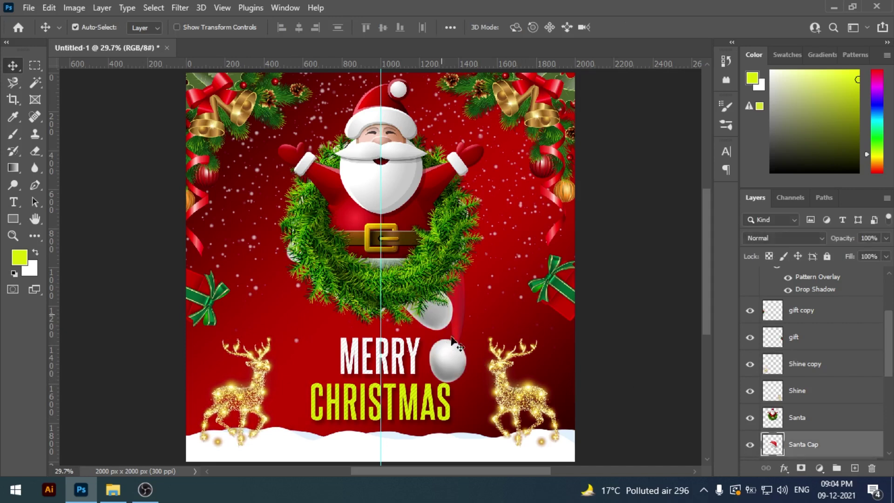
{"action": "key", "text": "ctrl+t"}
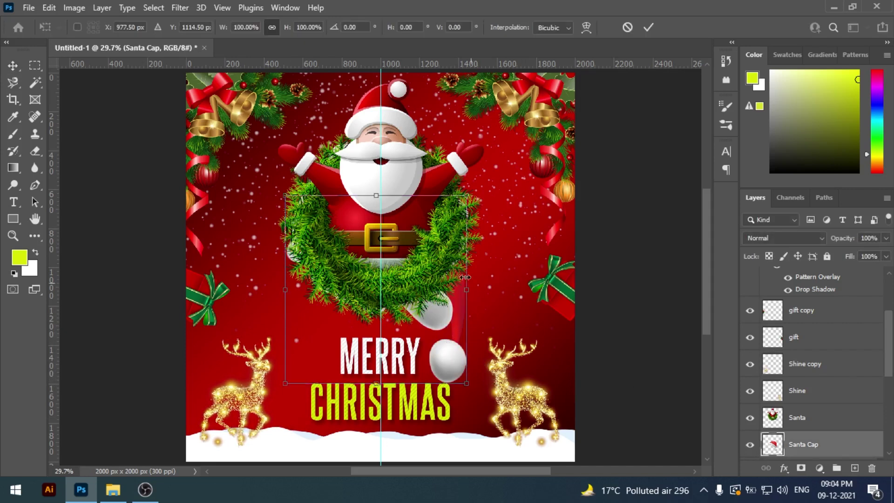
{"action": "mouse_move", "coordinate": [483, 180]}
{"action": "left_mouse_down"}
{"action": "mouse_move", "coordinate": [405, 259]}
{"action": "mouse_move", "coordinate": [481, 341]}
{"action": "mouse_move", "coordinate": [447, 376]}
{"action": "mouse_move", "coordinate": [467, 369]}
{"action": "left_mouse_up"}
{"action": "key", "text": "Return"}
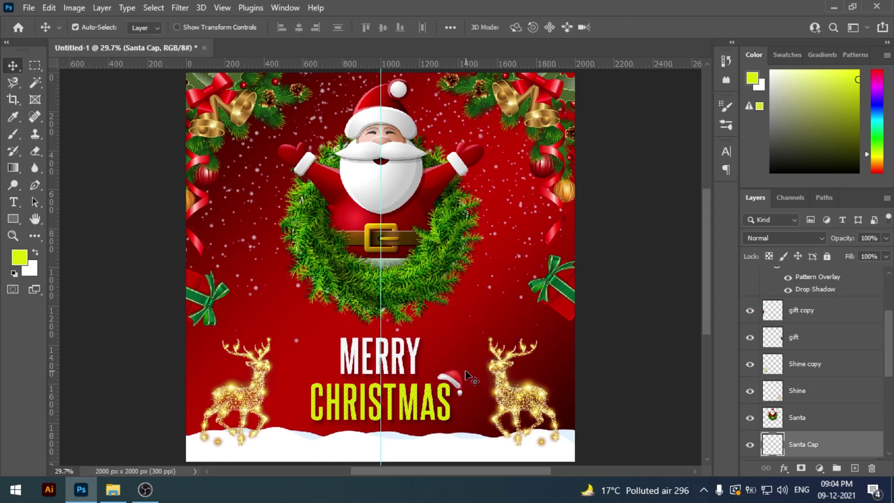
{"action": "key", "text": "shift+Down"}
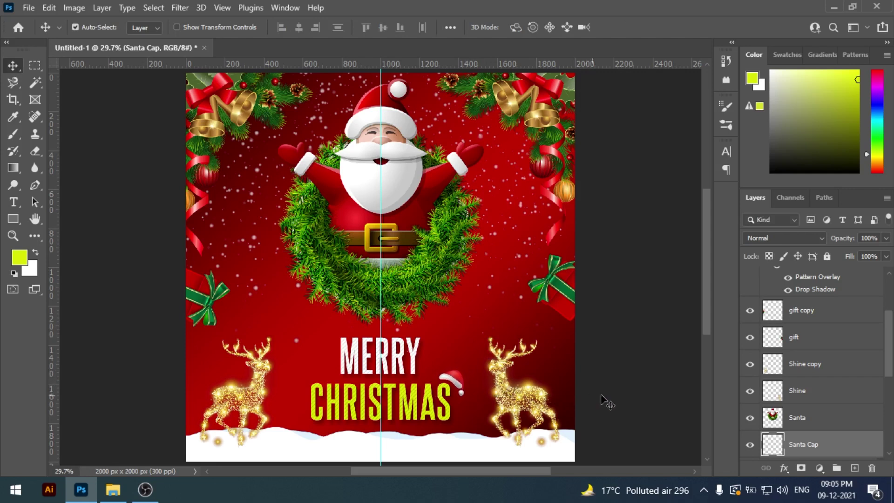
{"action": "left_click", "coordinate": [688, 389]}
{"action": "left_click_drag", "start_coordinate": [890, 353], "coordinate": [890, 396]}
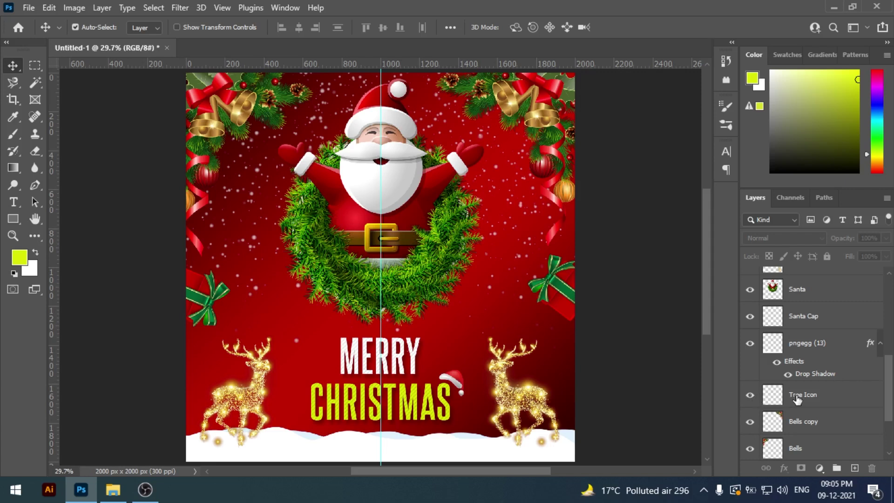
Step: Shrink the Tree Icon and move it to the right of MERRY
{"action": "left_click", "coordinate": [798, 399]}
{"action": "key", "text": "ctrl+t"}
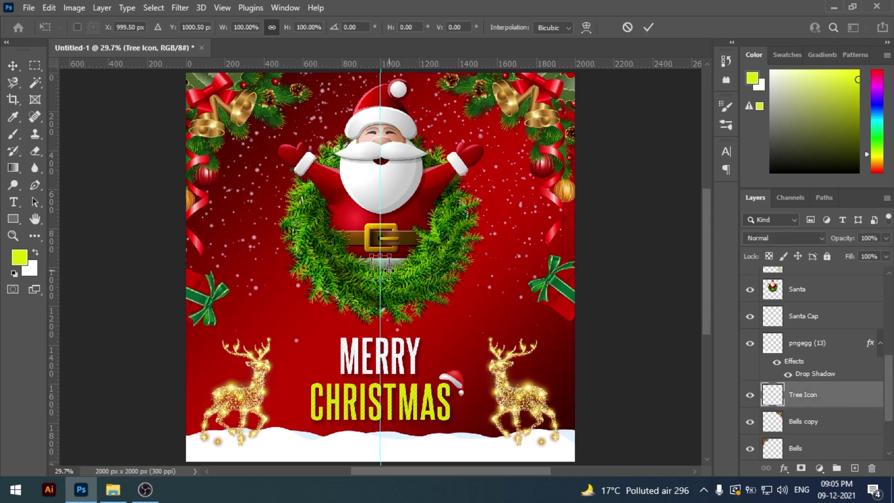
{"action": "key", "text": "shift+Down"}
{"action": "key", "text": "shift+Down"}
{"action": "key", "text": "shift+Down"}
{"action": "key", "text": "Return"}
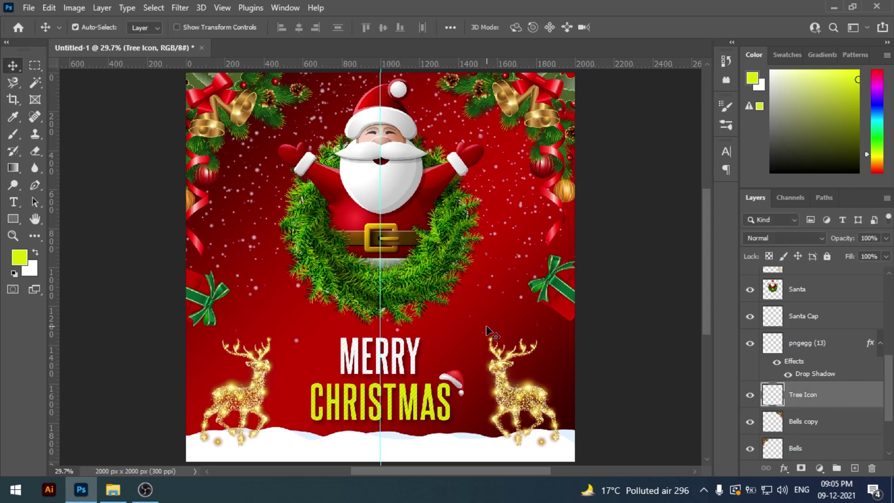
{"action": "key", "text": "shift+Down"}
{"action": "key", "text": "shift+Down"}
{"action": "key", "text": "shift+Down"}
{"action": "left_click", "coordinate": [455, 344]}
{"action": "left_click_drag", "start_coordinate": [384, 331], "coordinate": [429, 365]}
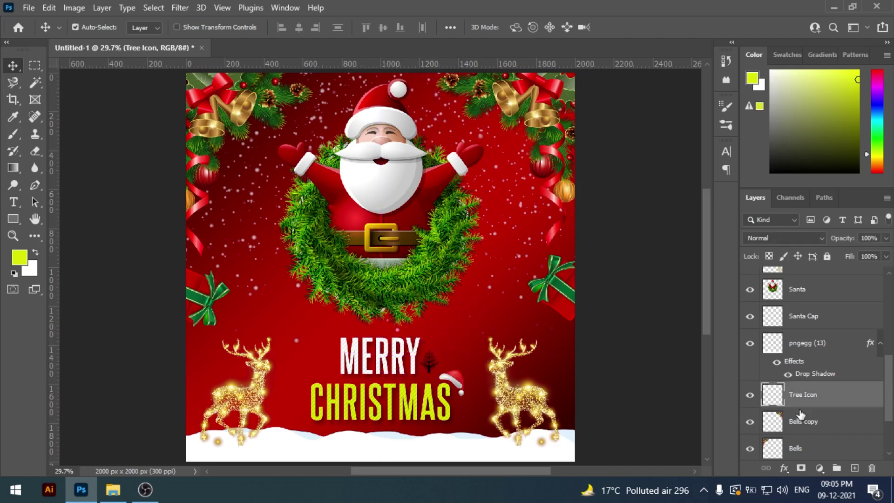
Step: Fill the tree icon white, enlarge it slightly, and duplicate it onto MERRY's left side
{"action": "left_click", "coordinate": [772, 400], "text": "ctrl"}
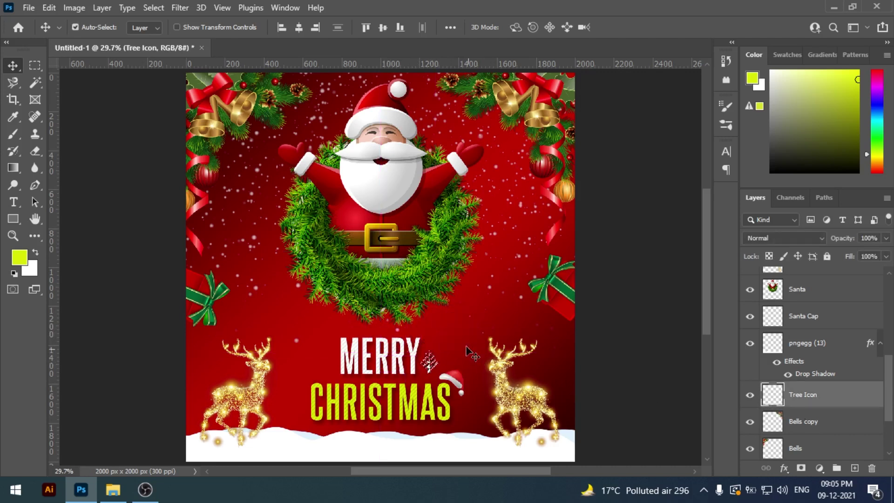
{"action": "key", "text": "ctrl+d"}
{"action": "key", "text": "ctrl+t"}
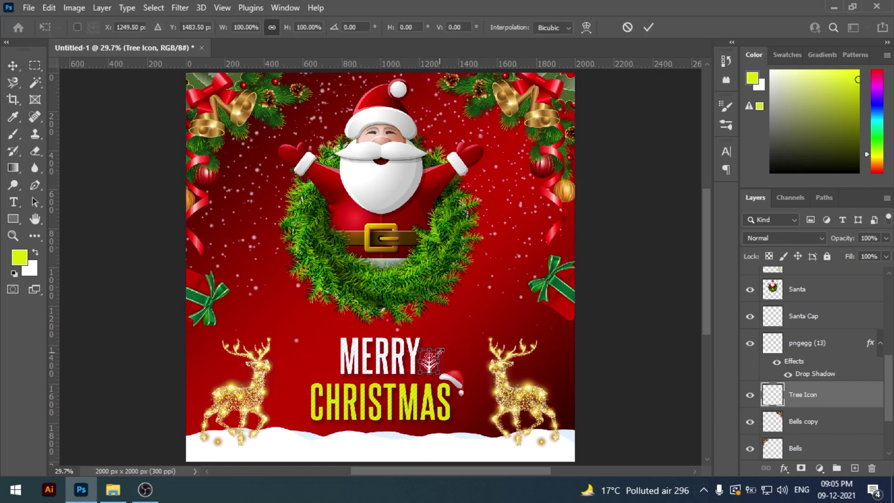
{"action": "left_click_drag", "start_coordinate": [442, 347], "coordinate": [443, 345]}
{"action": "key", "text": "Return"}
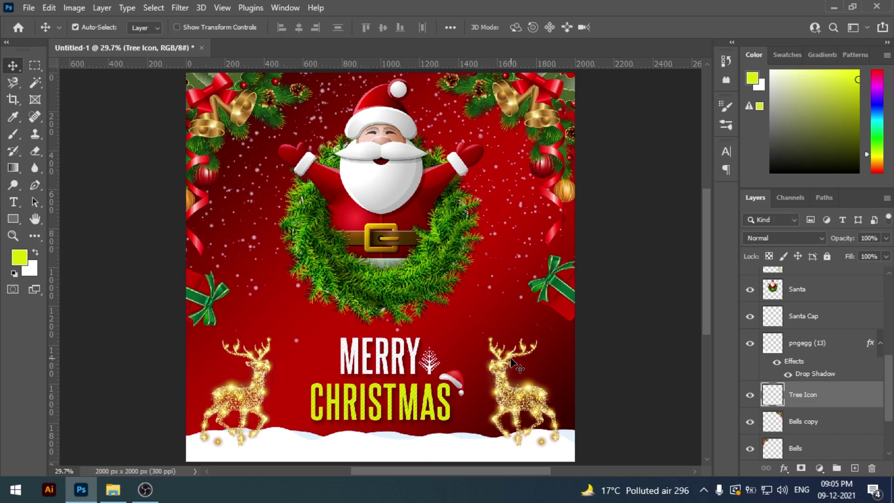
{"action": "key", "text": "ctrl+j"}
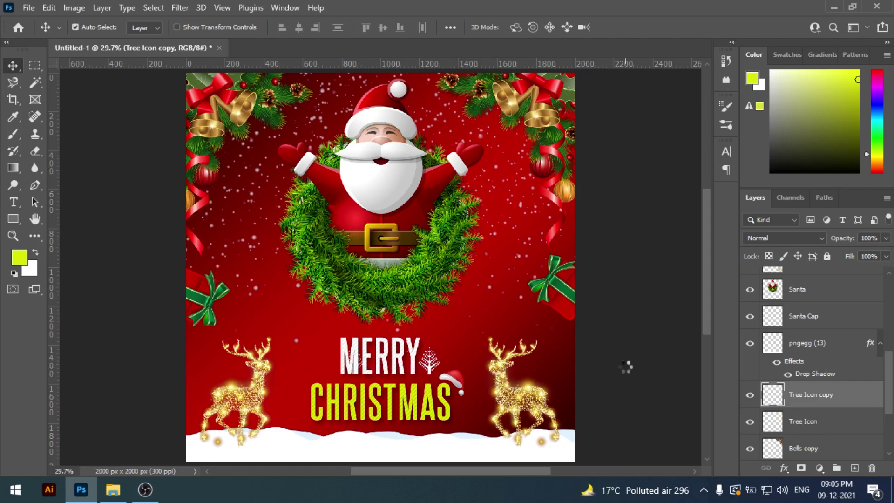
{"action": "key", "text": "shift+Left"}
{"action": "key", "text": "shift+Left"}
{"action": "key", "text": "shift+Left"}
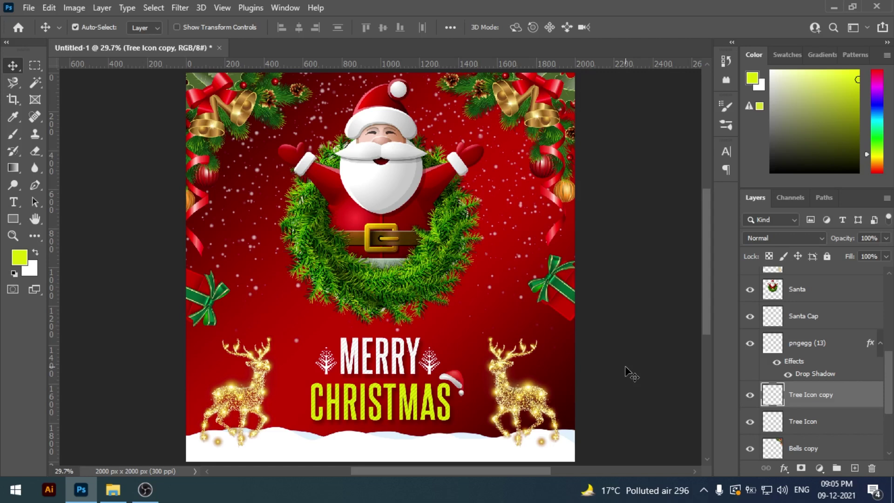
{"action": "key", "text": "Right"}
{"action": "key", "text": "Right"}
{"action": "key", "text": "Right"}
Step: Scale up the selected MERRY CHRISTMAS title layers slightly
{"action": "left_click", "coordinate": [417, 357]}
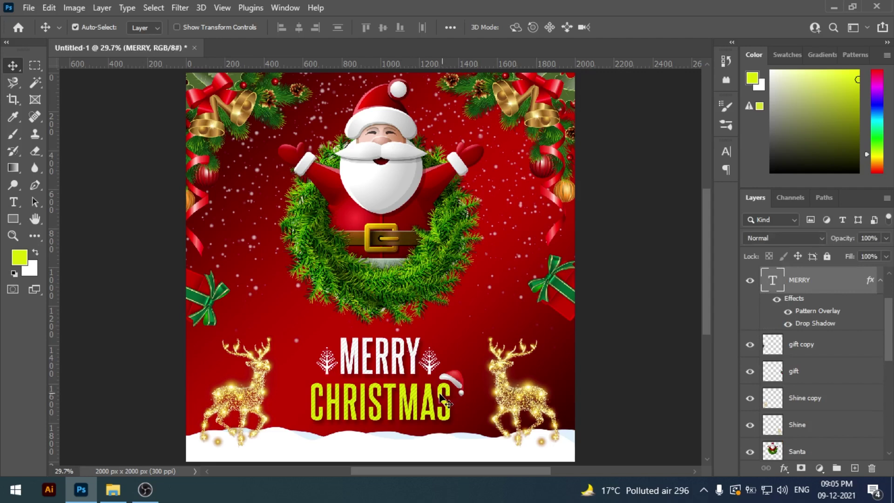
{"action": "left_click", "coordinate": [450, 387], "text": "shift"}
{"action": "key", "text": "ctrl+t"}
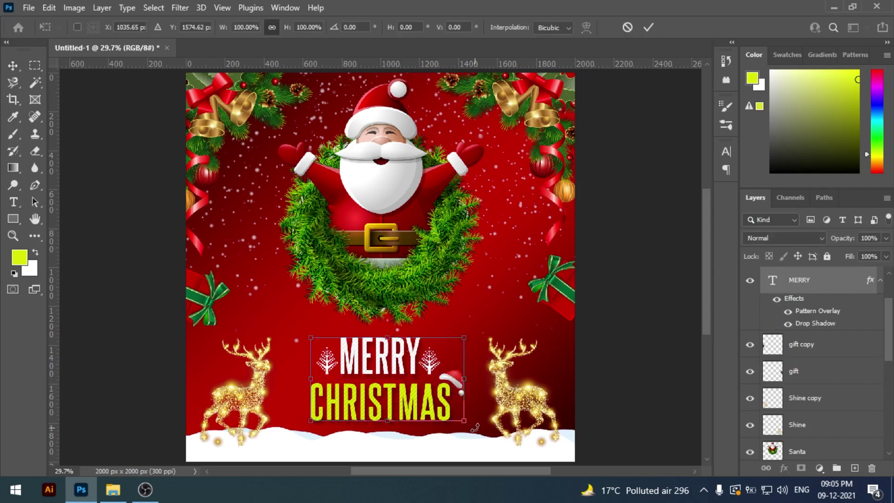
{"action": "left_click_drag", "start_coordinate": [465, 422], "coordinate": [472, 425]}
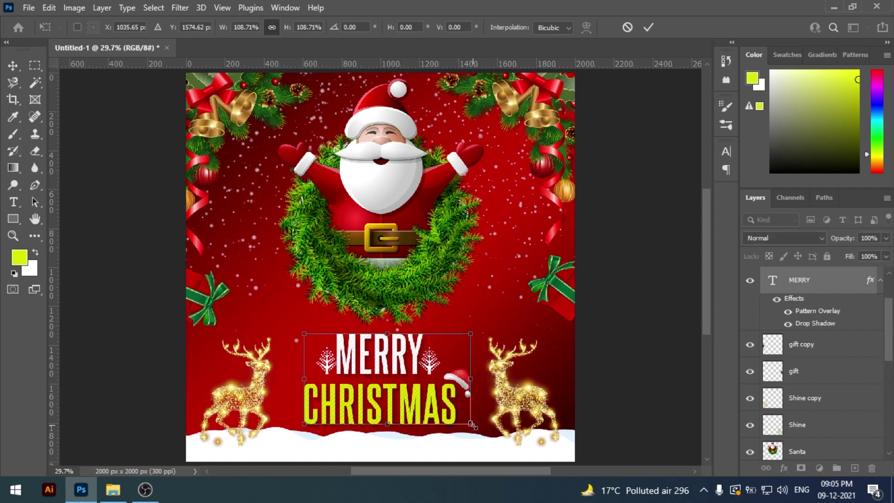
{"action": "key", "text": "Return"}
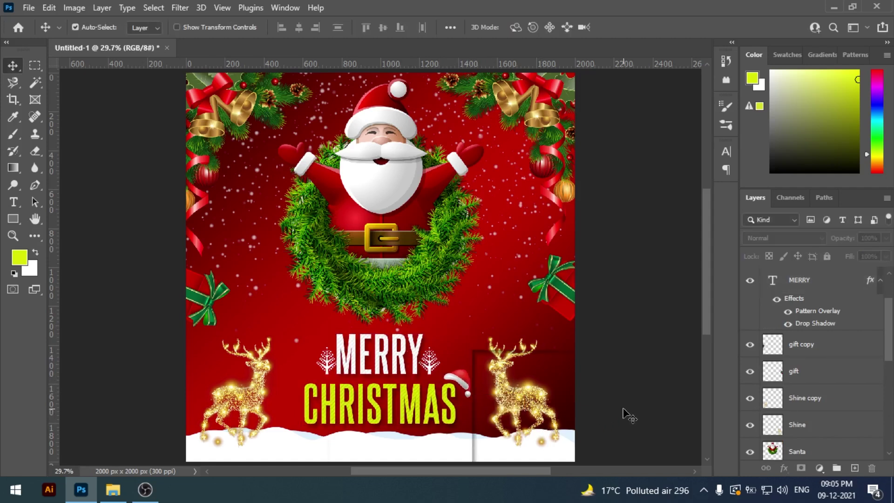
{"action": "key", "text": "ctrl+minus"}
Step: Realign the two tree icons so they sit evenly spaced on either side of MERRY
{"action": "left_click", "coordinate": [433, 421]}
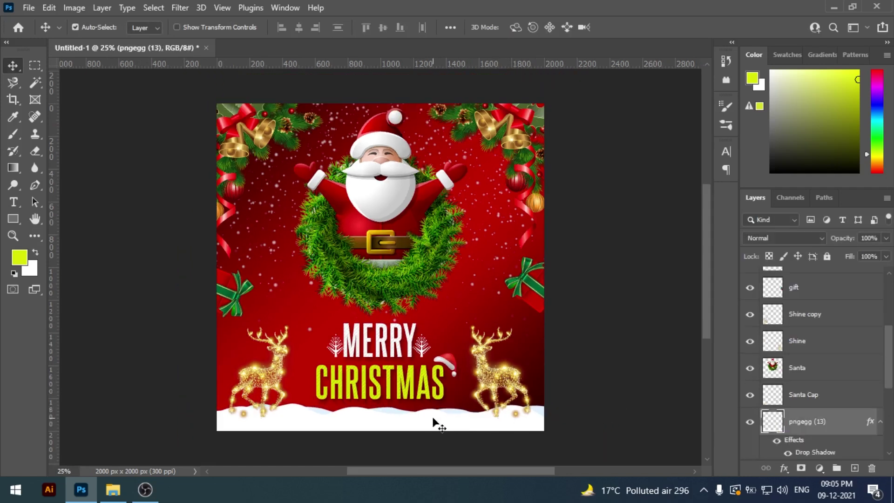
{"action": "left_click", "coordinate": [566, 419]}
{"action": "left_click", "coordinate": [503, 379]}
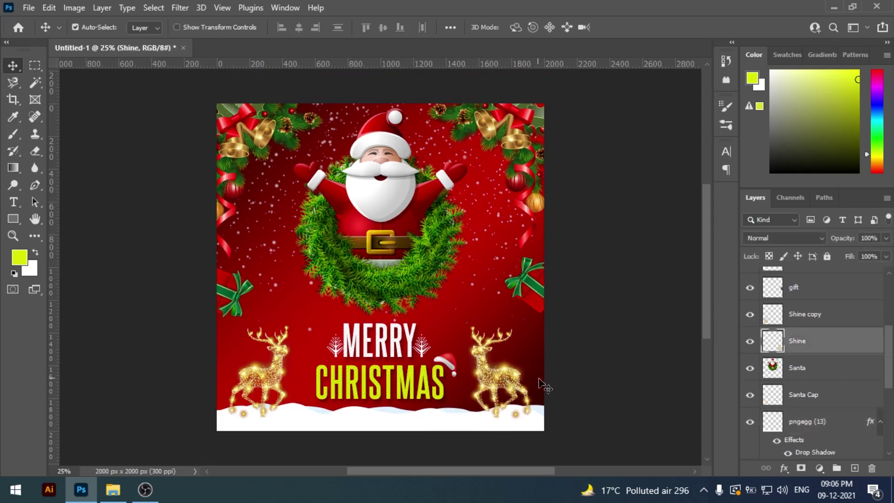
{"action": "left_click", "coordinate": [566, 385]}
{"action": "left_click", "coordinate": [413, 350]}
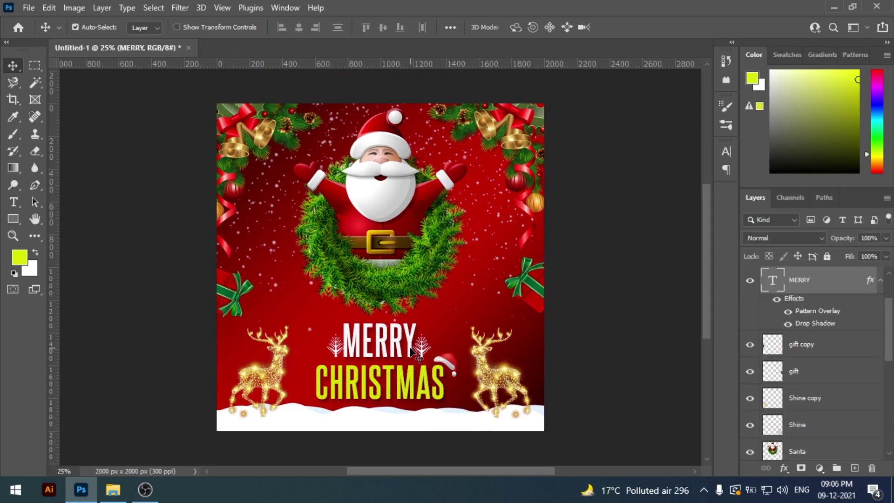
{"action": "left_click", "coordinate": [565, 363]}
{"action": "left_click", "coordinate": [422, 358]}
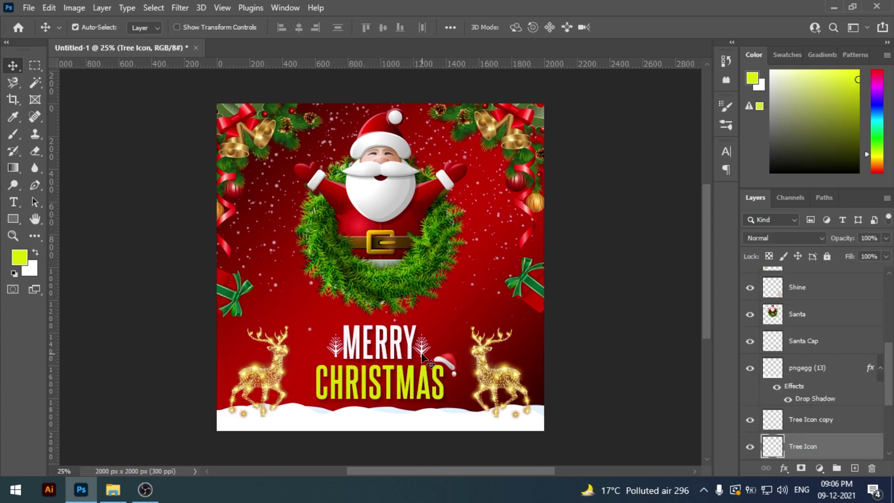
{"action": "scroll", "coordinate": [423, 357], "scroll_direction": "up", "scroll_amount": 2}
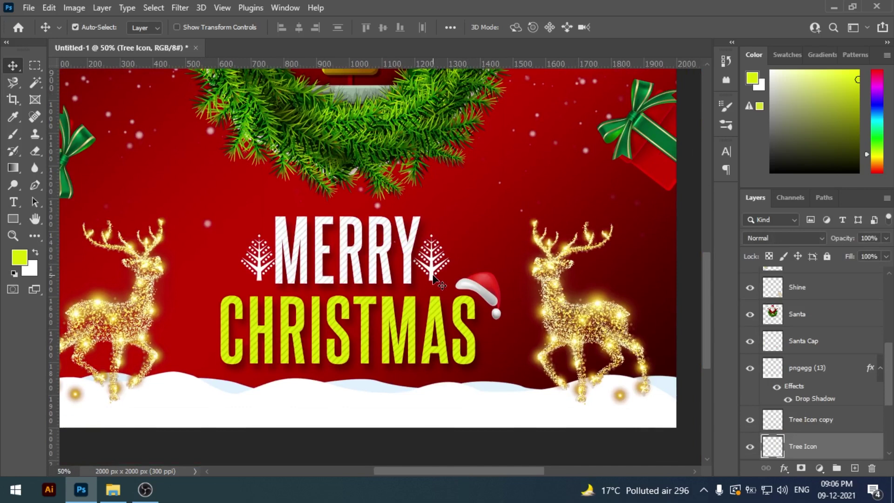
{"action": "left_click_drag", "start_coordinate": [433, 278], "coordinate": [437, 278]}
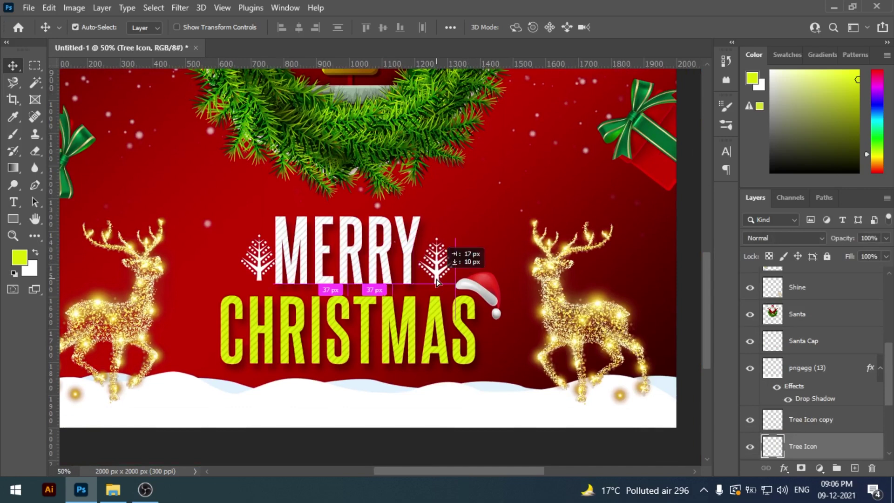
{"action": "left_click_drag", "start_coordinate": [257, 276], "coordinate": [253, 276]}
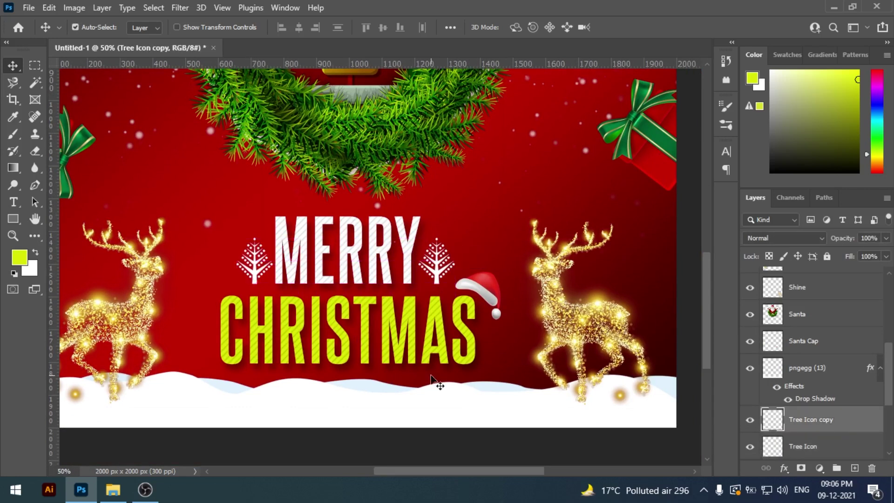
{"action": "key", "text": "shift+Left"}
Step: Enlarge the CHRISTMAS text slightly
{"action": "left_click", "coordinate": [464, 411]}
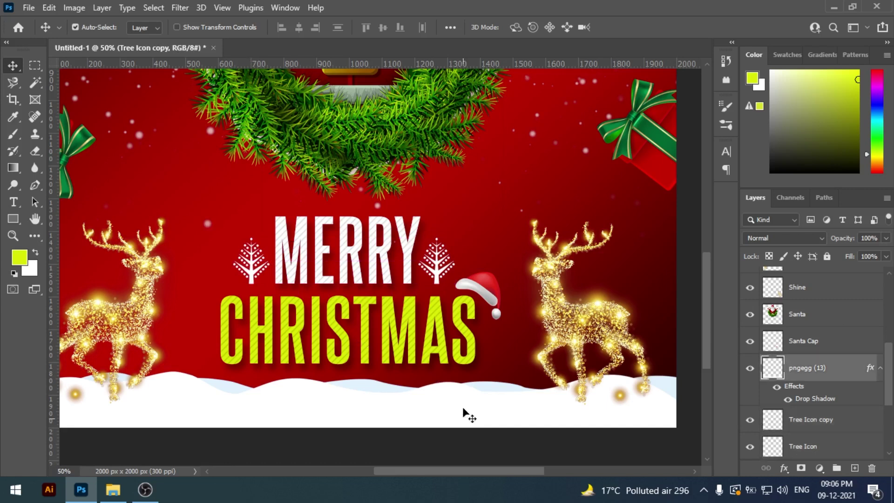
{"action": "left_click", "coordinate": [479, 338]}
{"action": "key", "text": "ctrl+t"}
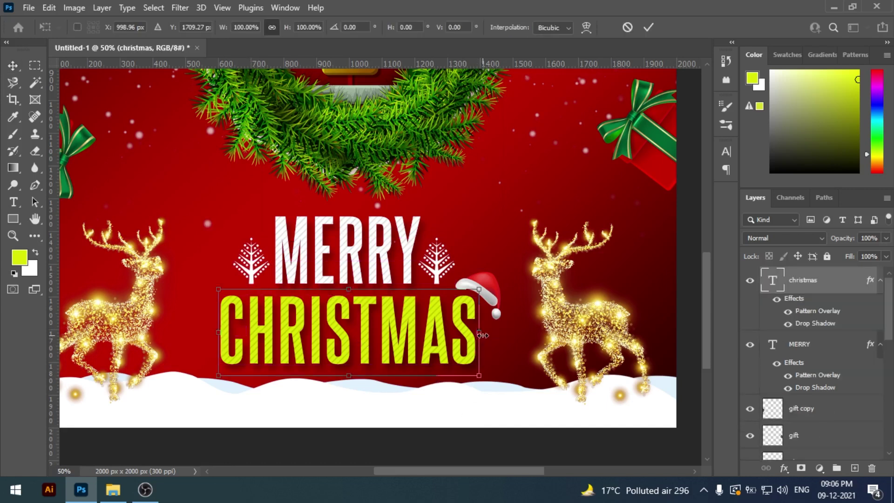
{"action": "left_click_drag", "start_coordinate": [482, 335], "coordinate": [487, 340]}
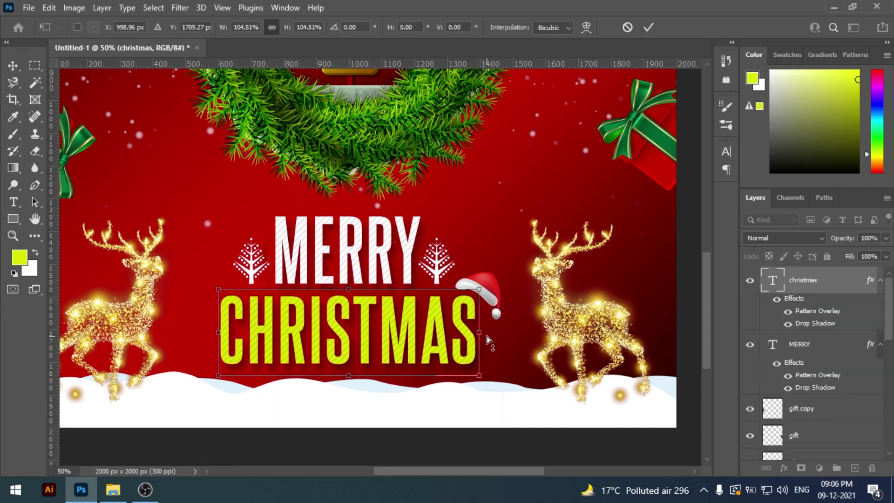
{"action": "key", "text": "Return"}
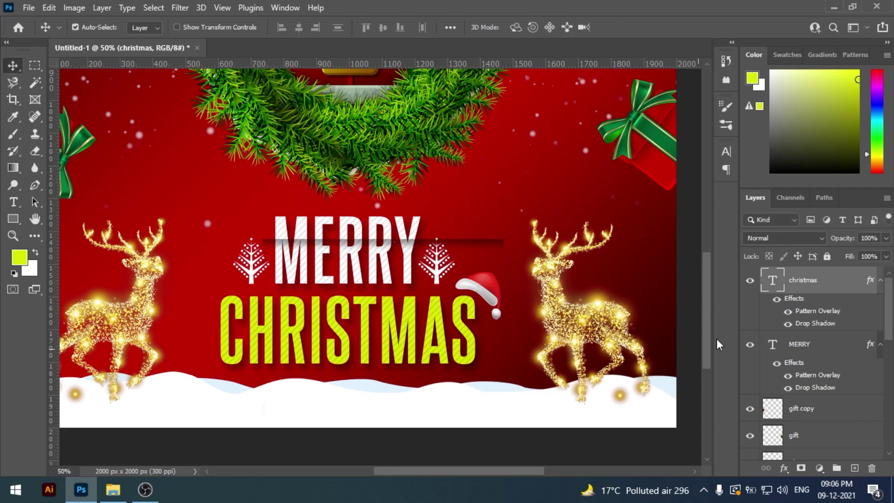
{"action": "key", "text": "ctrl+minus"}
{"action": "key", "text": "ctrl+minus"}
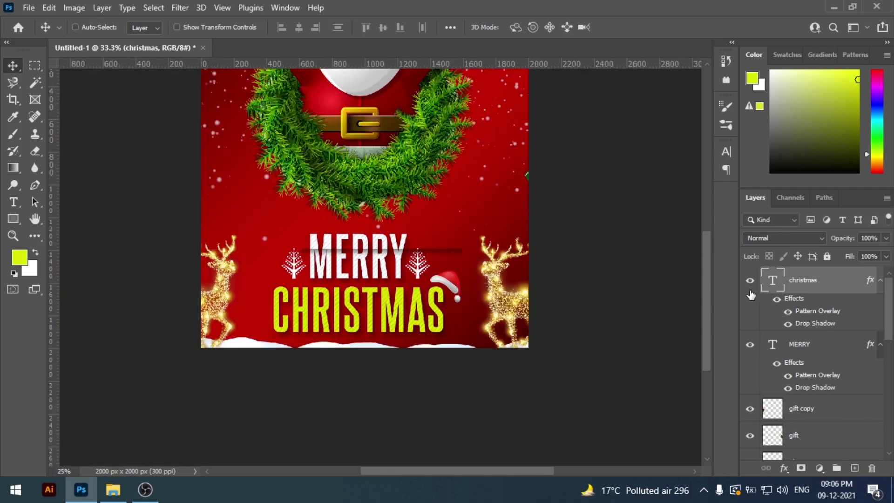
Step: Raise the CHRISTMAS tracking from 25 to 35 in the Character panel
{"action": "double_click", "coordinate": [777, 279]}
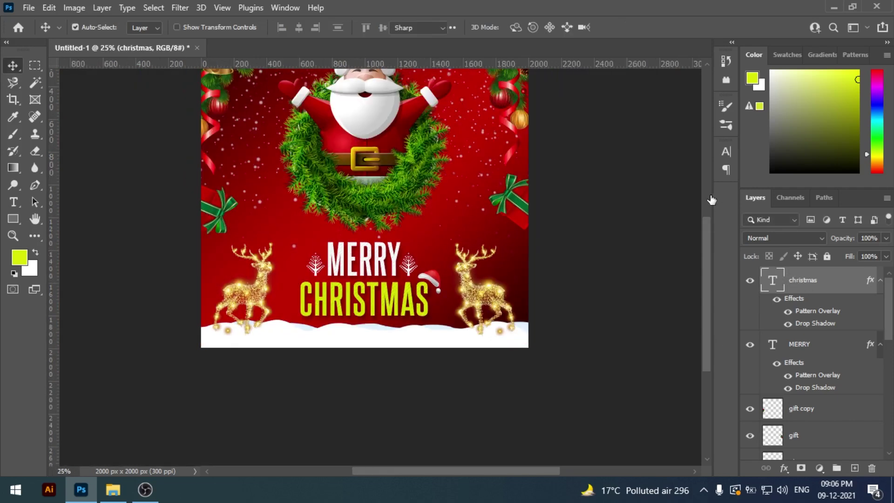
{"action": "left_click", "coordinate": [726, 152]}
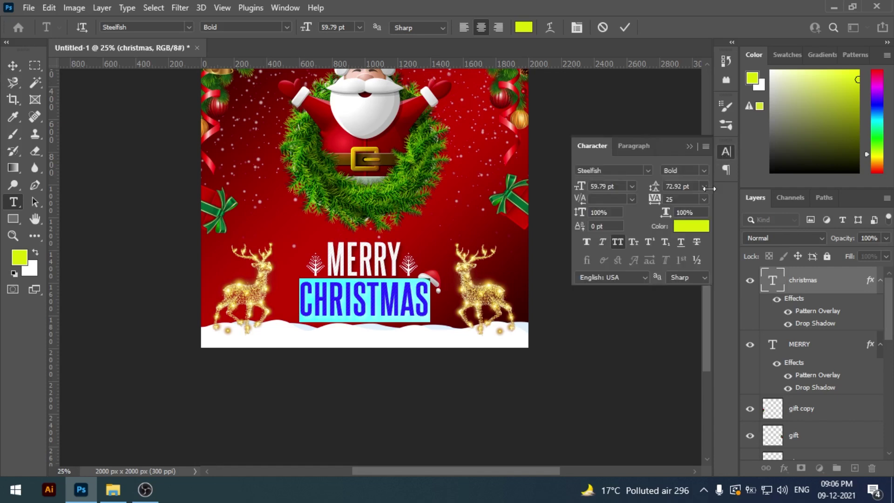
{"action": "left_click", "coordinate": [702, 201]}
{"action": "left_click", "coordinate": [704, 201]}
{"action": "type", "text": "3"}
{"action": "key", "text": "Return"}
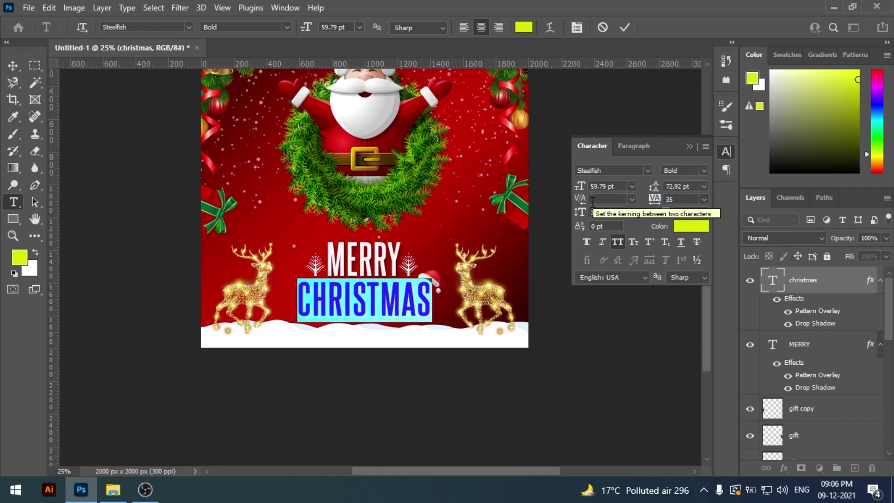
{"action": "left_click", "coordinate": [14, 67]}
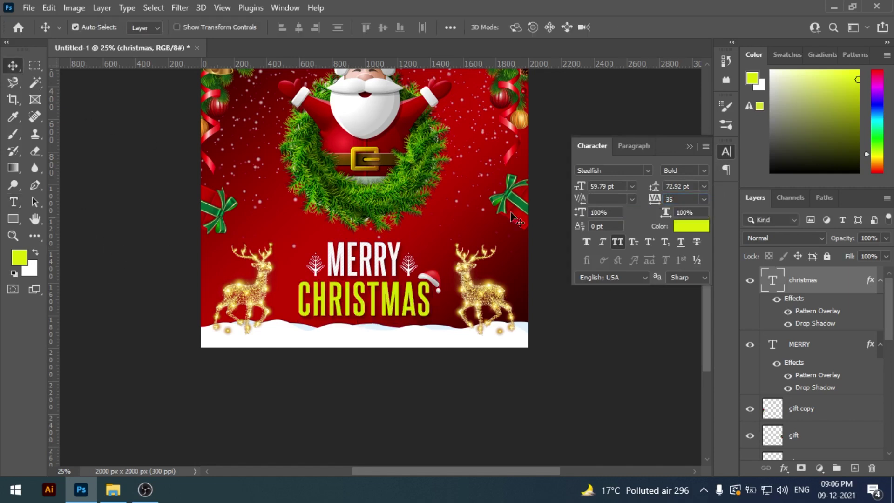
{"action": "left_click", "coordinate": [725, 152]}
{"action": "left_click", "coordinate": [431, 276]}
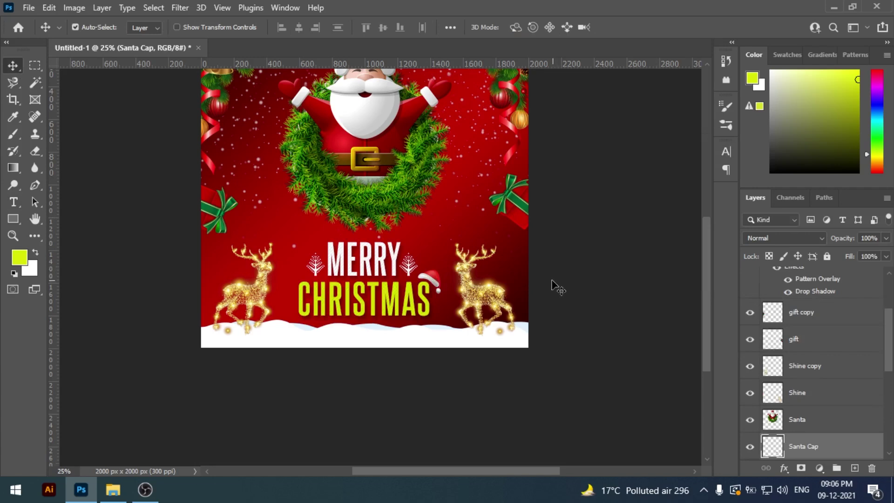
Step: Nudge the Santa cap right on CHRISTMAS and fit the finished poster on screen
{"action": "key", "text": "shift+Right"}
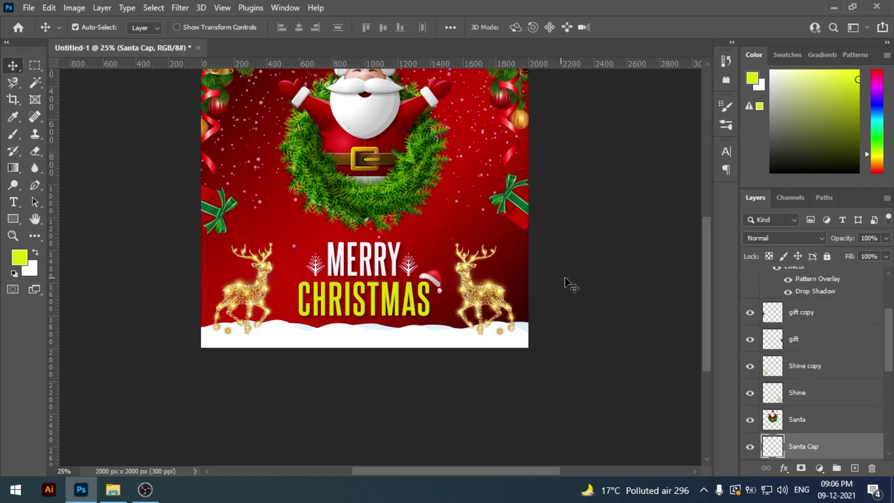
{"action": "left_click", "coordinate": [577, 283]}
{"action": "key", "text": "ctrl+0"}
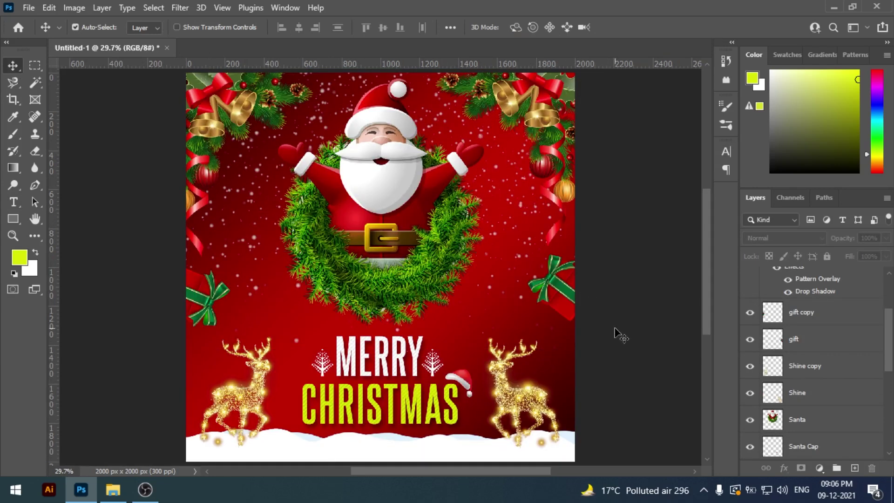